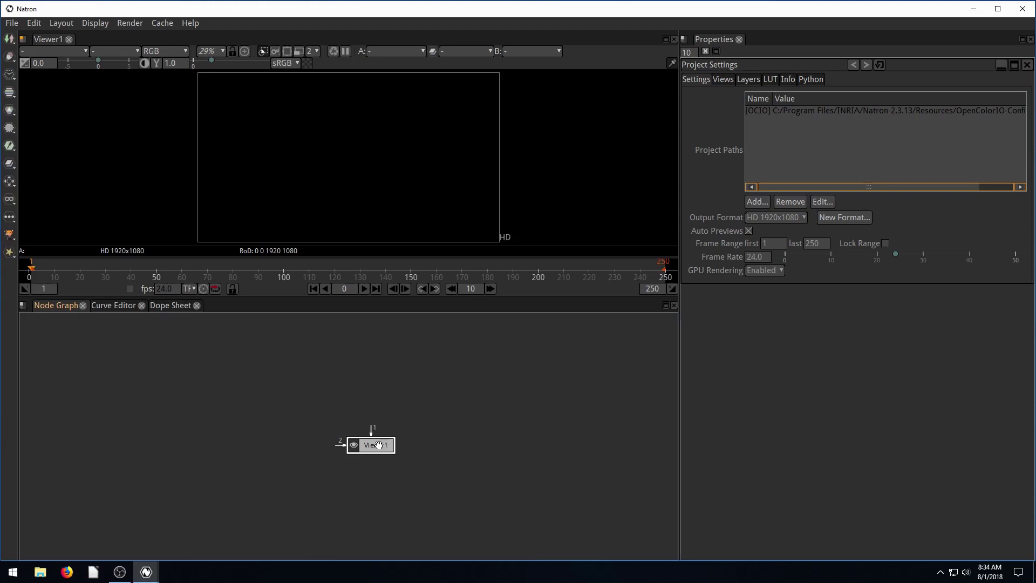
Move Viewer1 down-right in the node graph and bring up the Image node list.
{"action": "left_click_drag", "start_coordinate": [377, 443], "coordinate": [452, 458]}
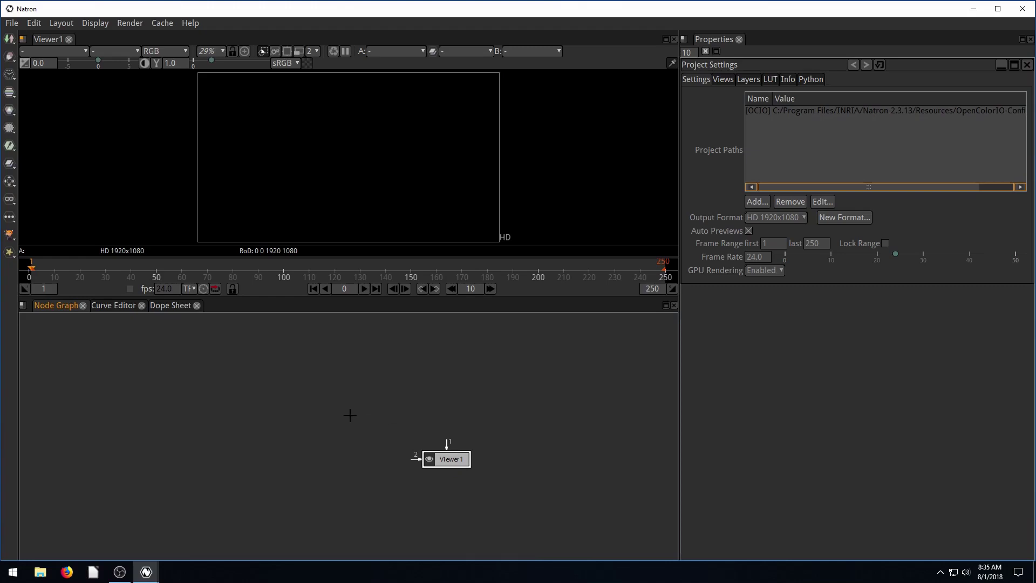
{"action": "left_click_drag", "start_coordinate": [457, 468], "coordinate": [465, 475]}
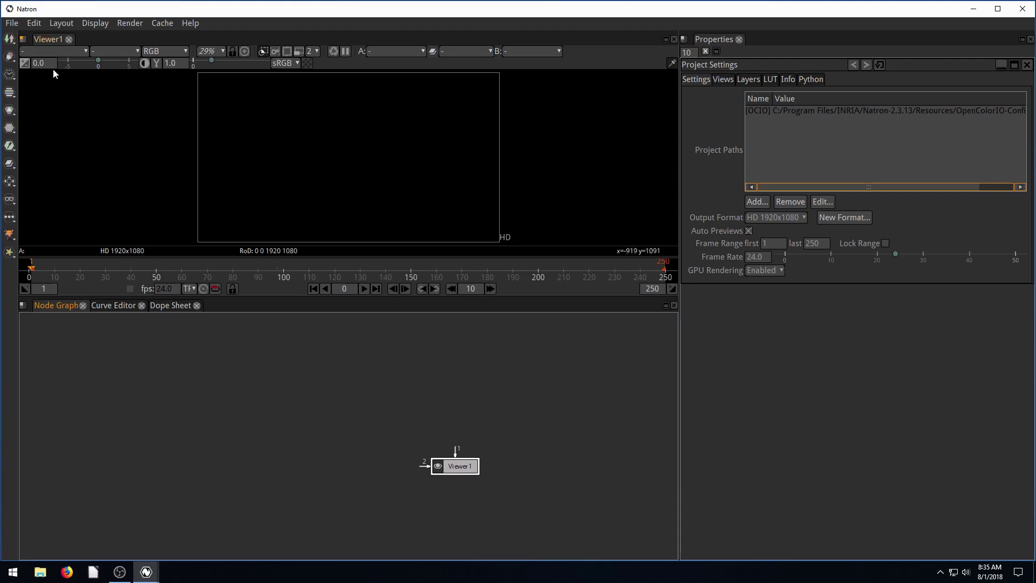
{"action": "left_click", "coordinate": [10, 41]}
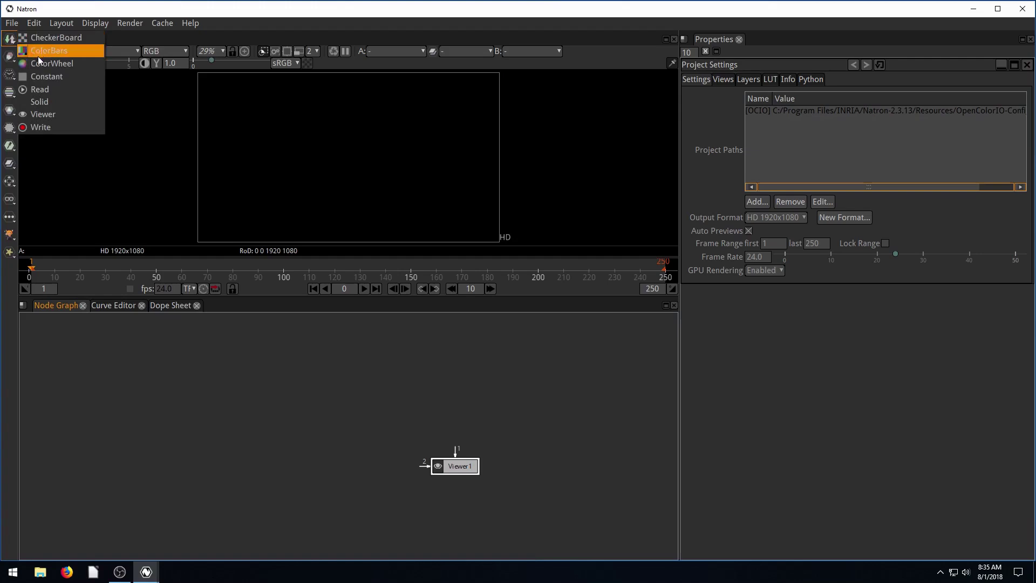
Read in off-white-textured-background-1920x10802.jpg as Read1, feeding Viewer1.
{"action": "left_click", "coordinate": [41, 102]}
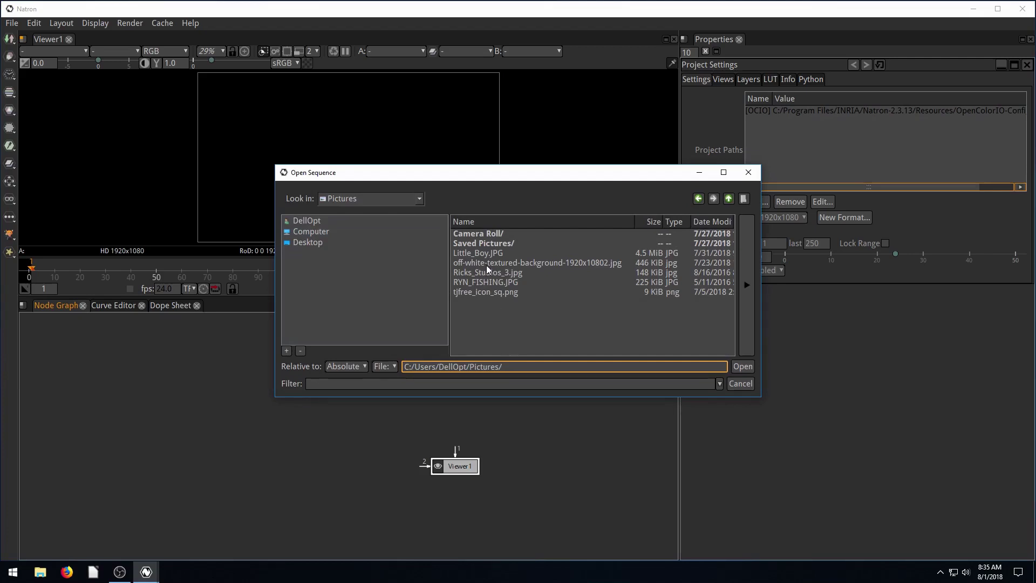
{"action": "left_click", "coordinate": [516, 265]}
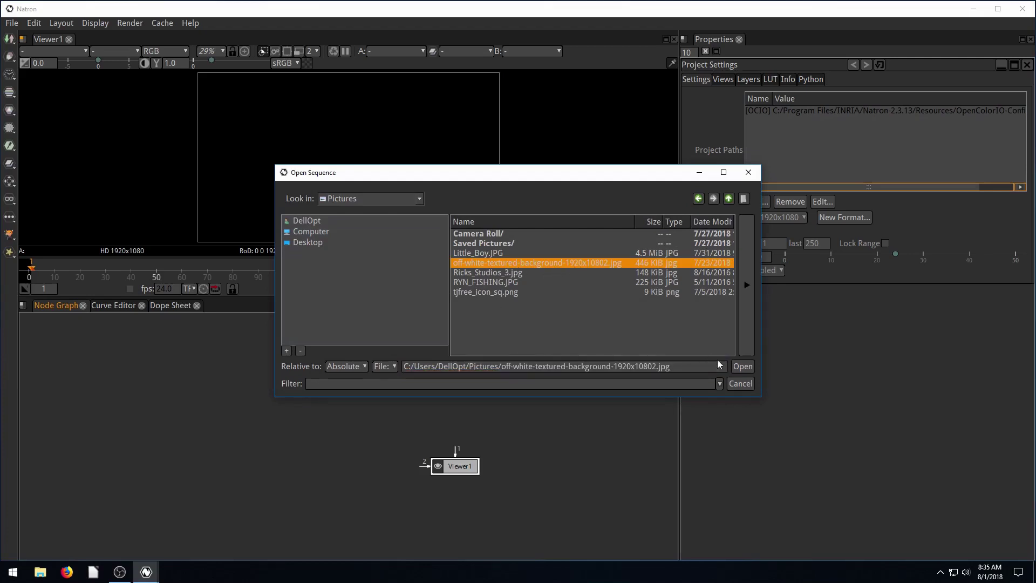
{"action": "left_click", "coordinate": [740, 369]}
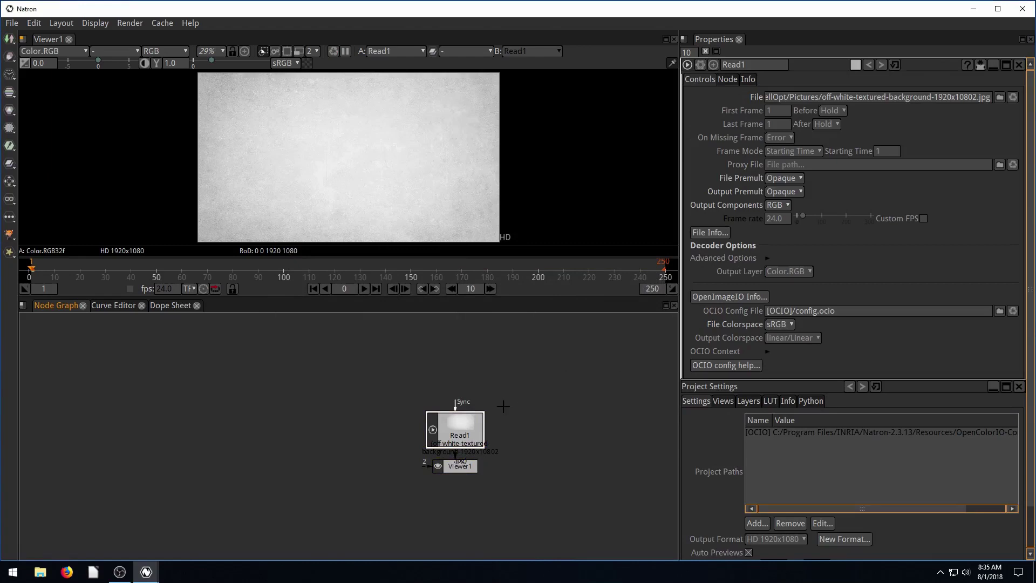
Arrange Read1 and Viewer1 in the node graph and enlarge the viewer pane.
{"action": "left_click_drag", "start_coordinate": [459, 426], "coordinate": [265, 384]}
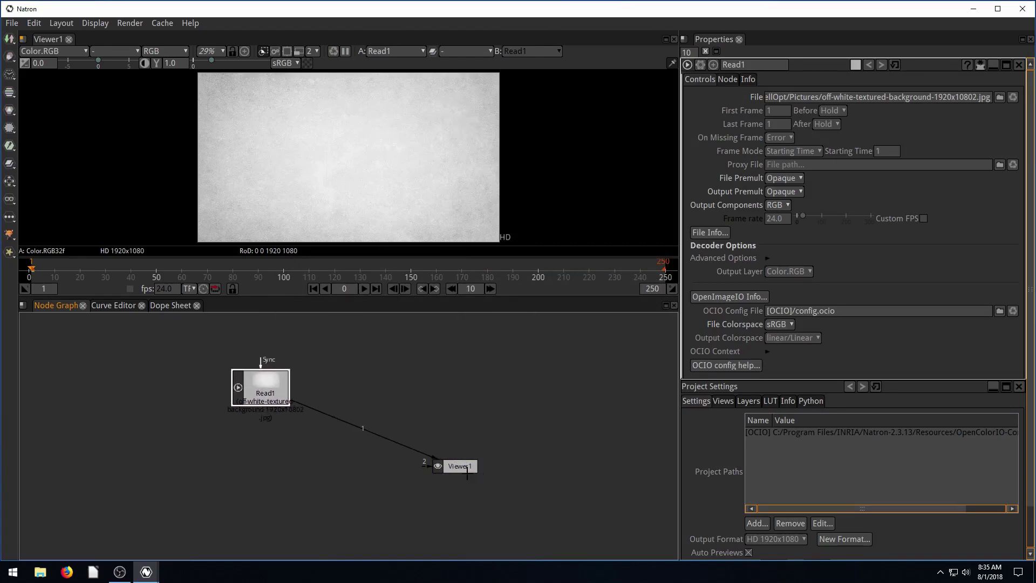
{"action": "left_click_drag", "start_coordinate": [467, 474], "coordinate": [448, 481]}
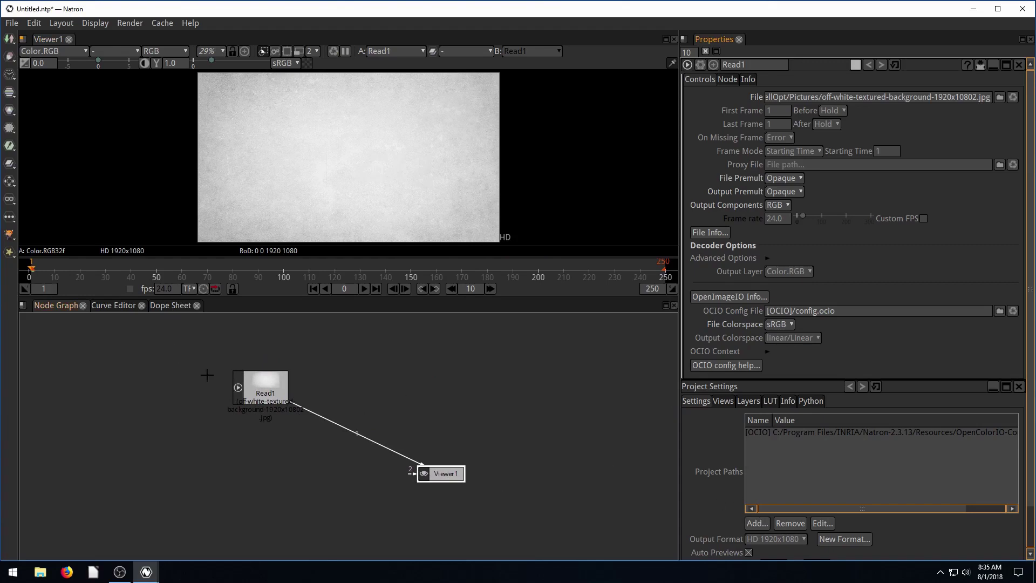
{"action": "left_click_drag", "start_coordinate": [264, 385], "coordinate": [272, 384]}
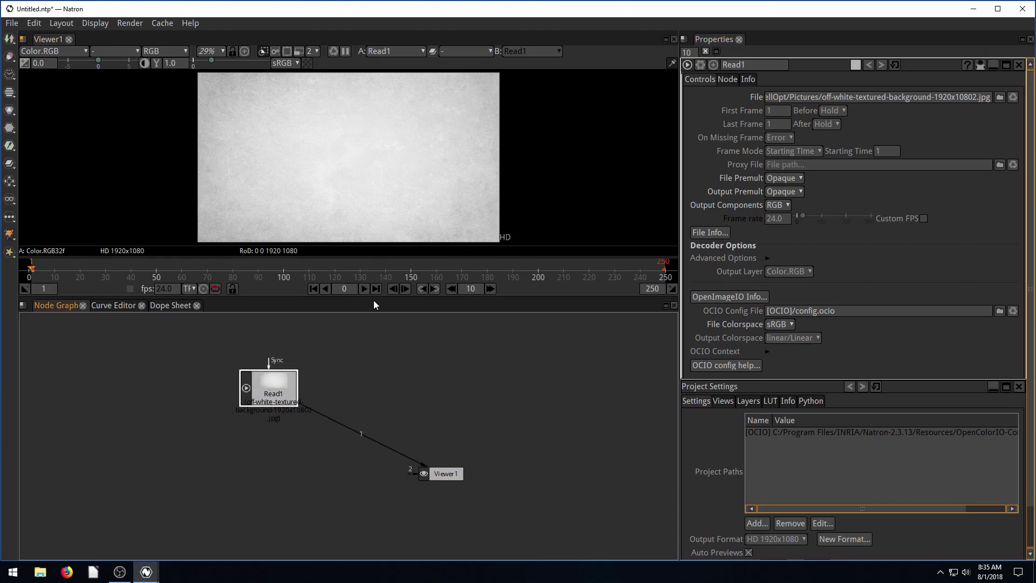
{"action": "left_click_drag", "start_coordinate": [376, 305], "coordinate": [376, 369]}
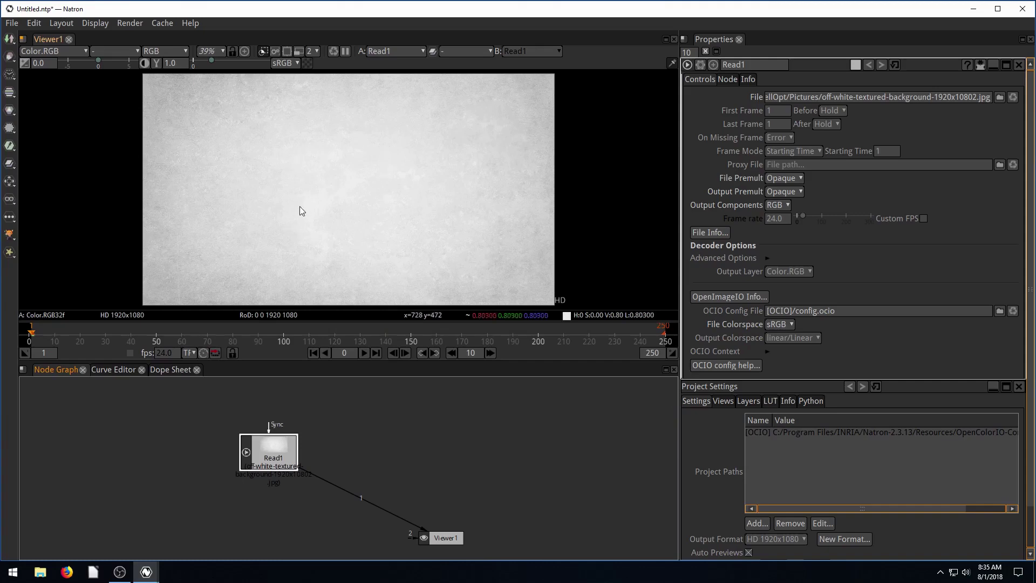
{"action": "left_click_drag", "start_coordinate": [435, 537], "coordinate": [465, 521]}
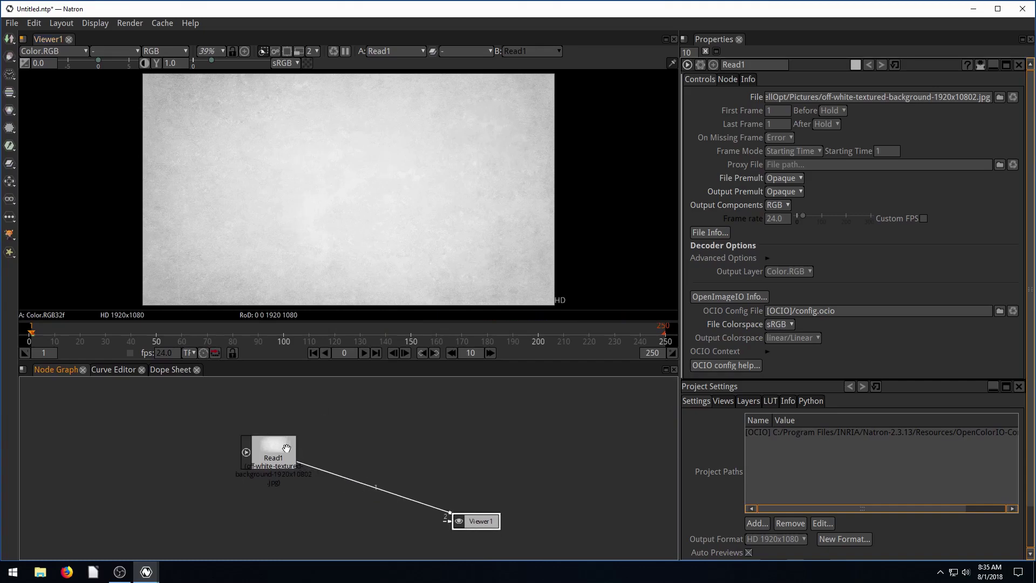
{"action": "left_click_drag", "start_coordinate": [286, 448], "coordinate": [273, 425]}
{"action": "left_click_drag", "start_coordinate": [469, 521], "coordinate": [475, 517]}
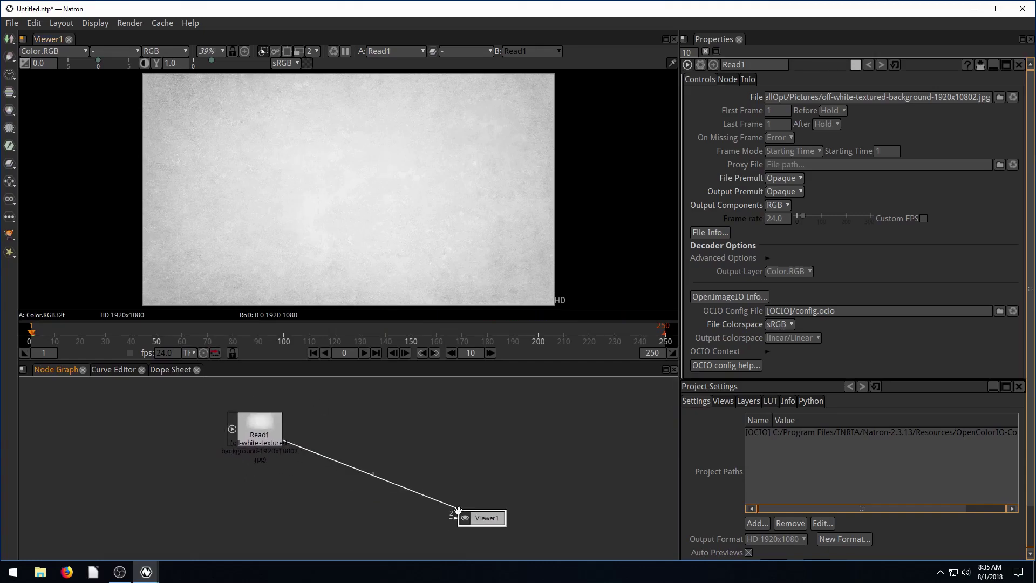
{"action": "left_click", "coordinate": [175, 432]}
Read in tjfree_icon_sq.png as a new Read2 node.
{"action": "left_click", "coordinate": [11, 41]}
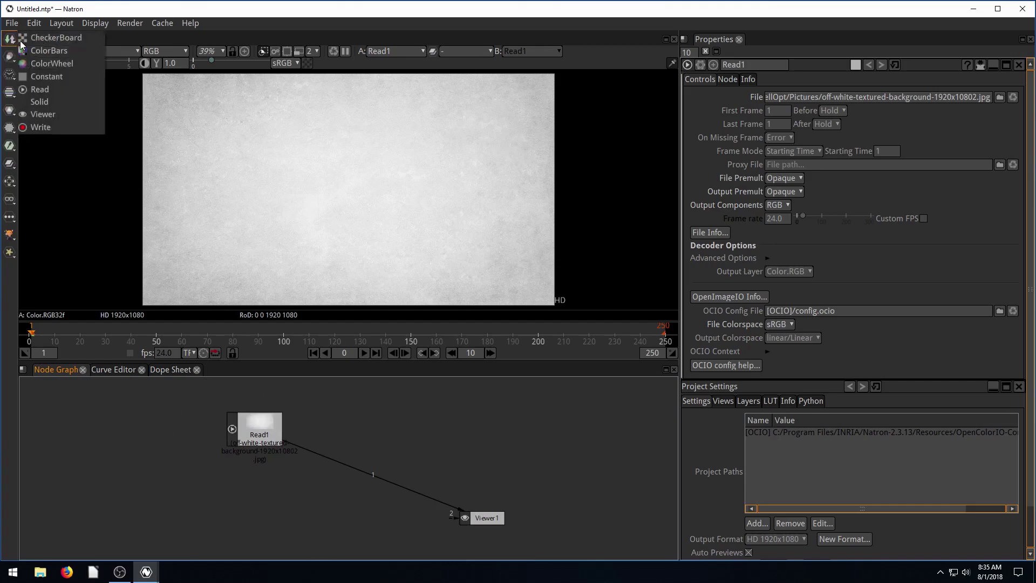
{"action": "left_click", "coordinate": [36, 90]}
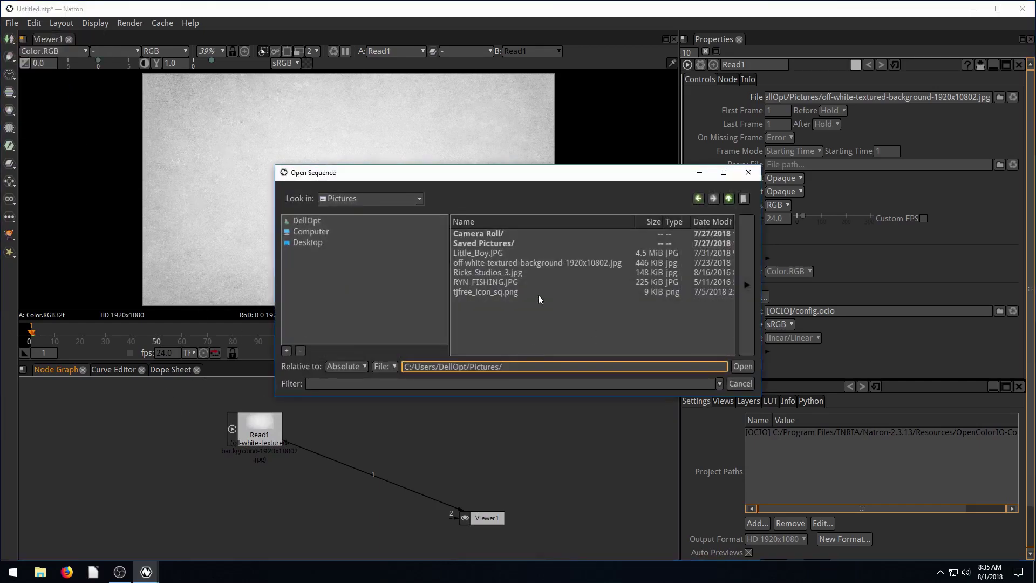
{"action": "left_click", "coordinate": [483, 293]}
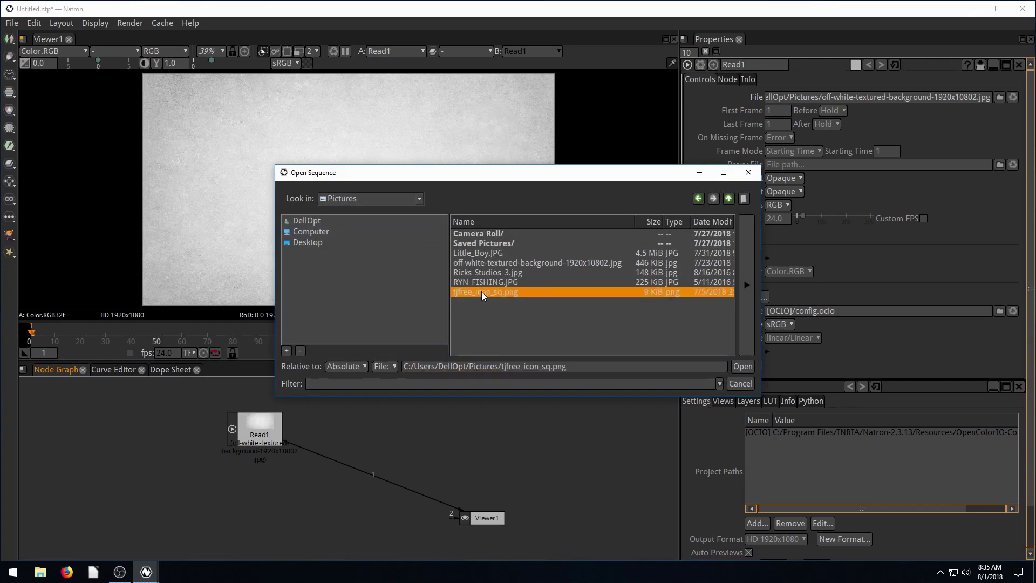
{"action": "left_click", "coordinate": [742, 366]}
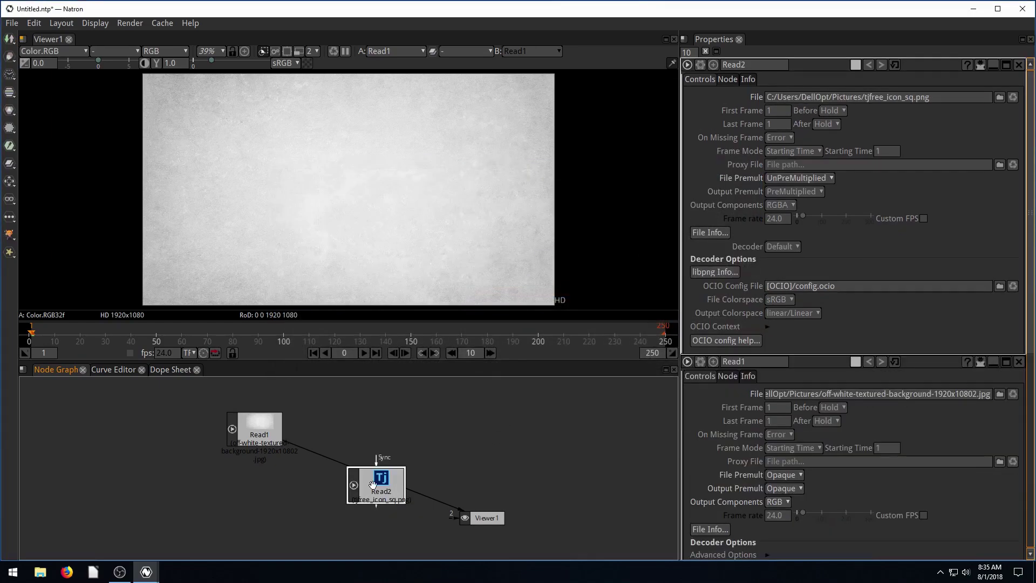
Place Read2 on the right with Viewer1 between the two image nodes.
{"action": "left_click_drag", "start_coordinate": [387, 488], "coordinate": [507, 430]}
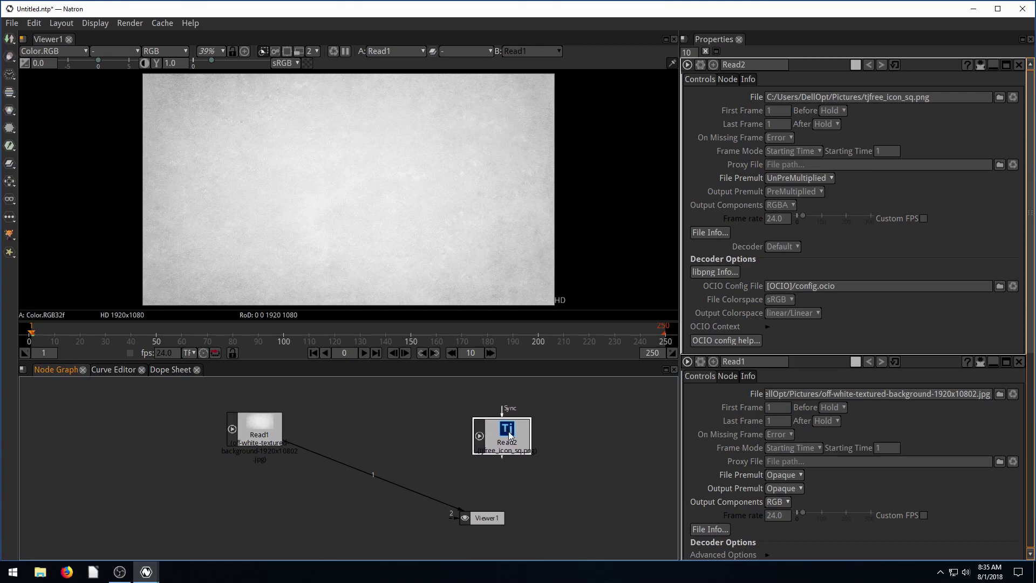
{"action": "left_click_drag", "start_coordinate": [492, 434], "coordinate": [476, 504]}
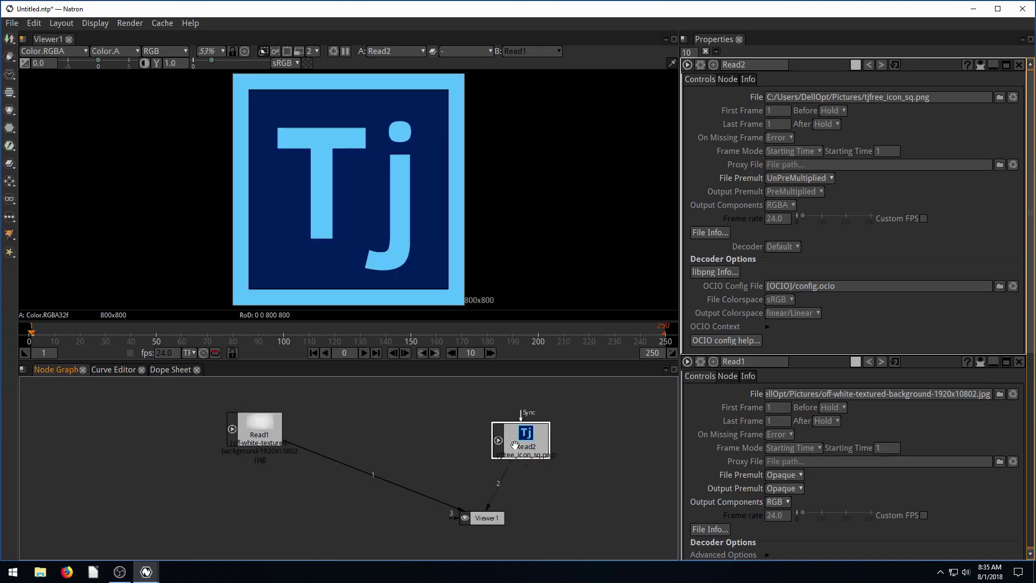
{"action": "left_click_drag", "start_coordinate": [517, 446], "coordinate": [506, 447]}
{"action": "left_click_drag", "start_coordinate": [488, 519], "coordinate": [413, 513]}
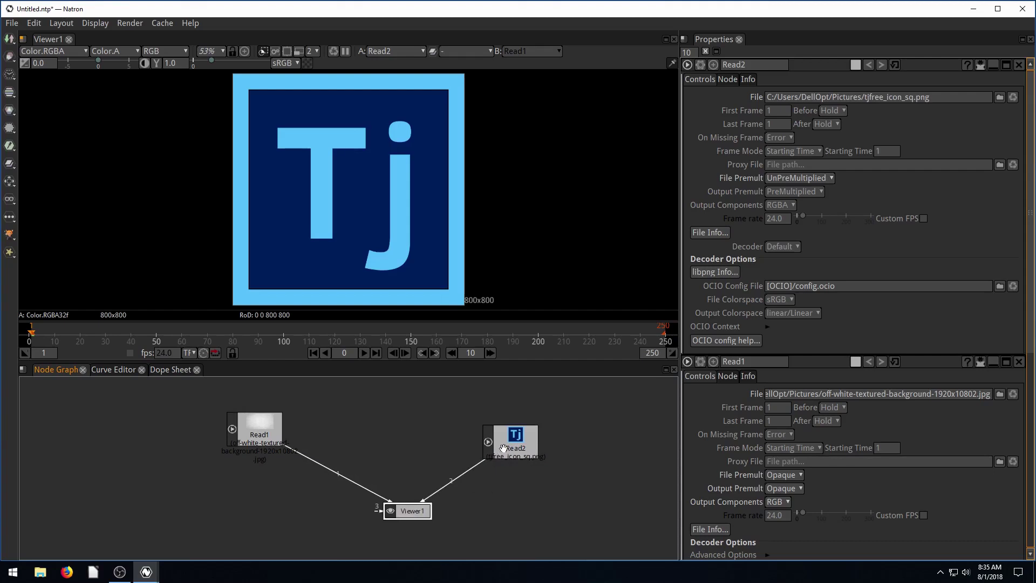
{"action": "left_click_drag", "start_coordinate": [503, 448], "coordinate": [488, 433]}
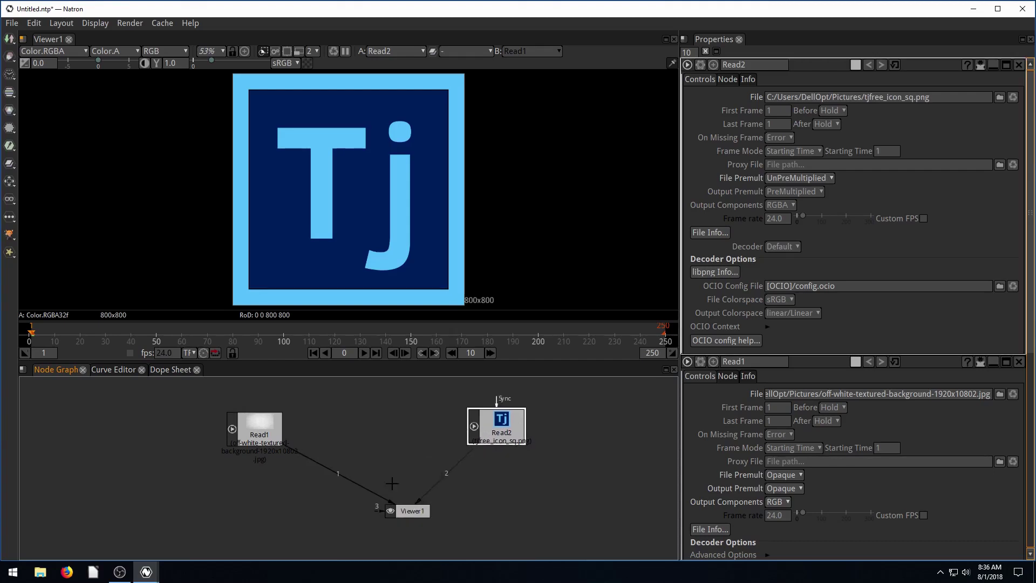
{"action": "left_click_drag", "start_coordinate": [258, 423], "coordinate": [309, 412]}
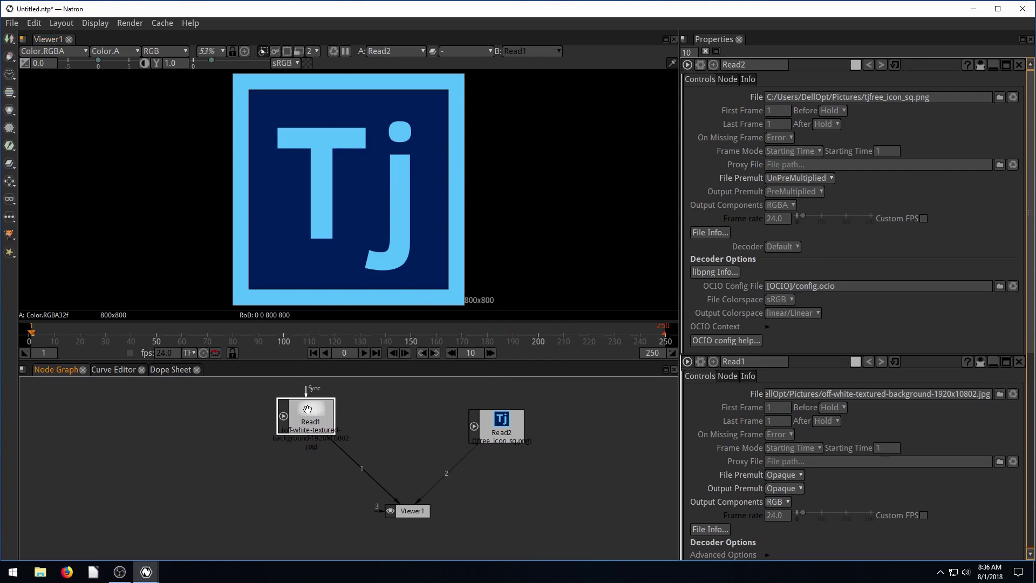
{"action": "scroll", "coordinate": [287, 147], "scroll_direction": "down", "scroll_amount": 3}
{"action": "scroll", "coordinate": [426, 219], "scroll_direction": "up", "scroll_amount": 2}
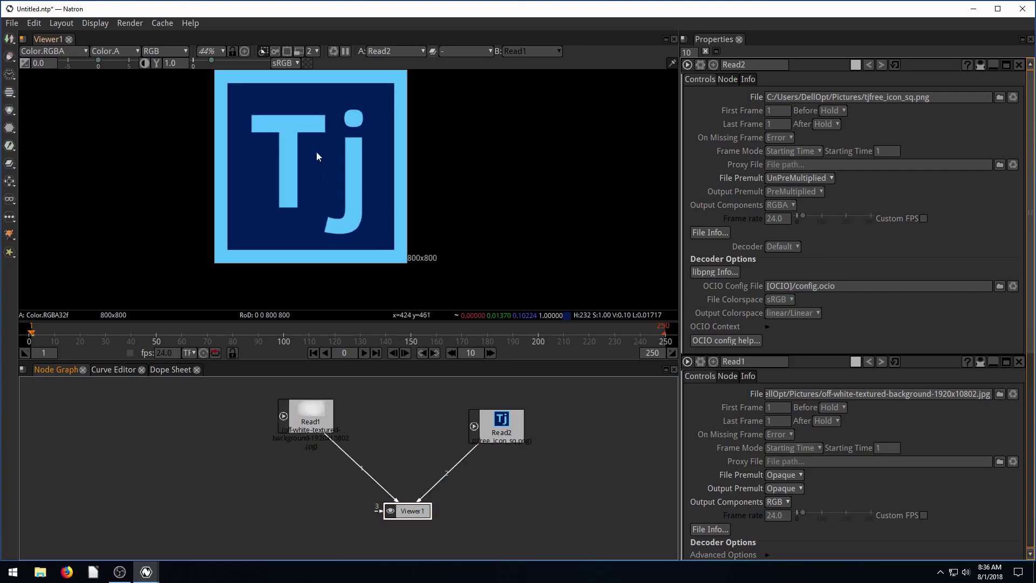
Disconnect Read2 from Viewer1 and tidy the positions of all three nodes.
{"action": "left_click_drag", "start_coordinate": [451, 477], "coordinate": [482, 415]}
{"action": "left_click_drag", "start_coordinate": [400, 511], "coordinate": [527, 510]}
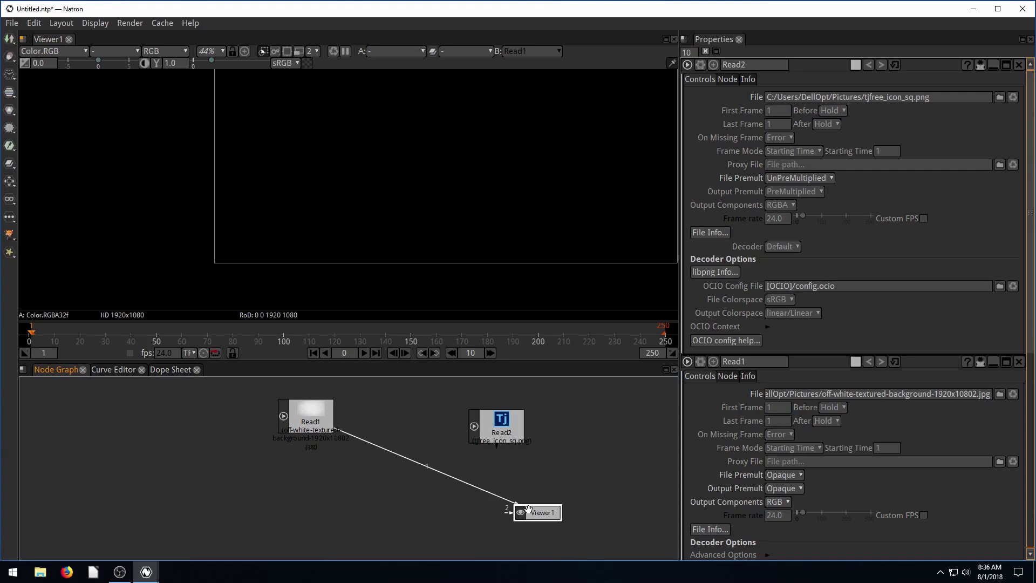
{"action": "left_click_drag", "start_coordinate": [501, 429], "coordinate": [515, 429]}
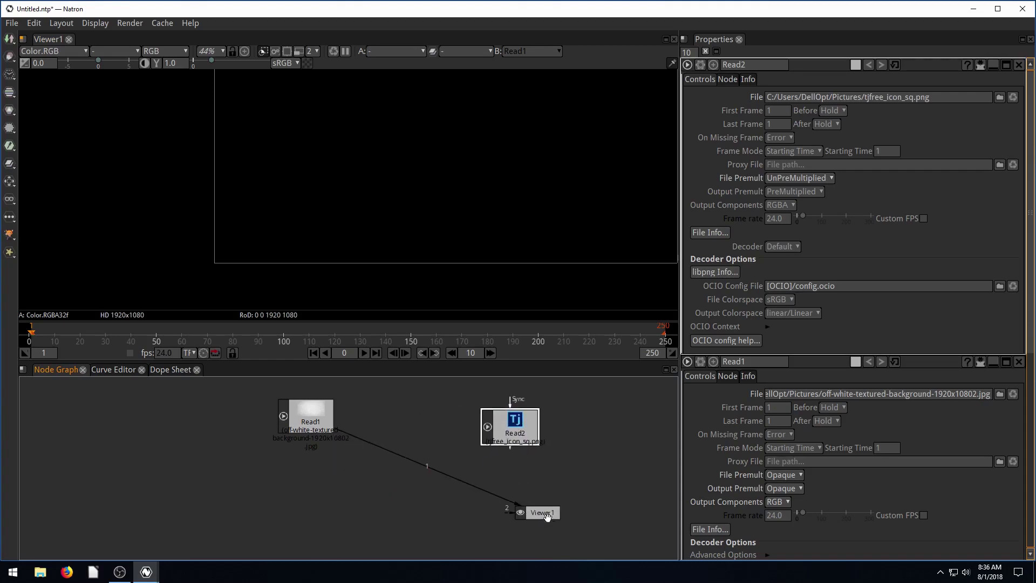
{"action": "left_click_drag", "start_coordinate": [546, 513], "coordinate": [528, 517]}
{"action": "left_click_drag", "start_coordinate": [511, 432], "coordinate": [484, 421]}
{"action": "left_click_drag", "start_coordinate": [326, 420], "coordinate": [346, 414]}
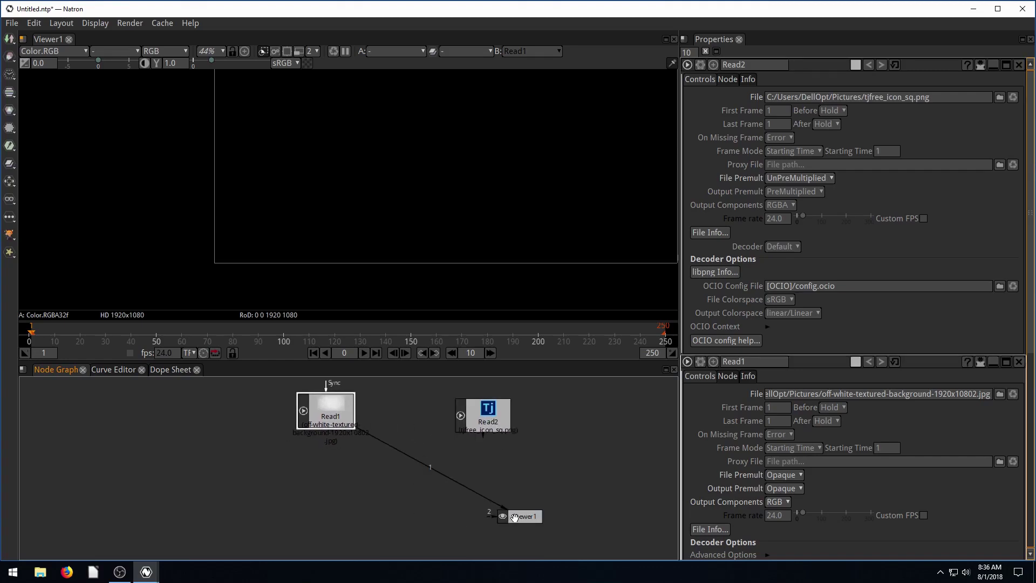
{"action": "left_click", "coordinate": [207, 449]}
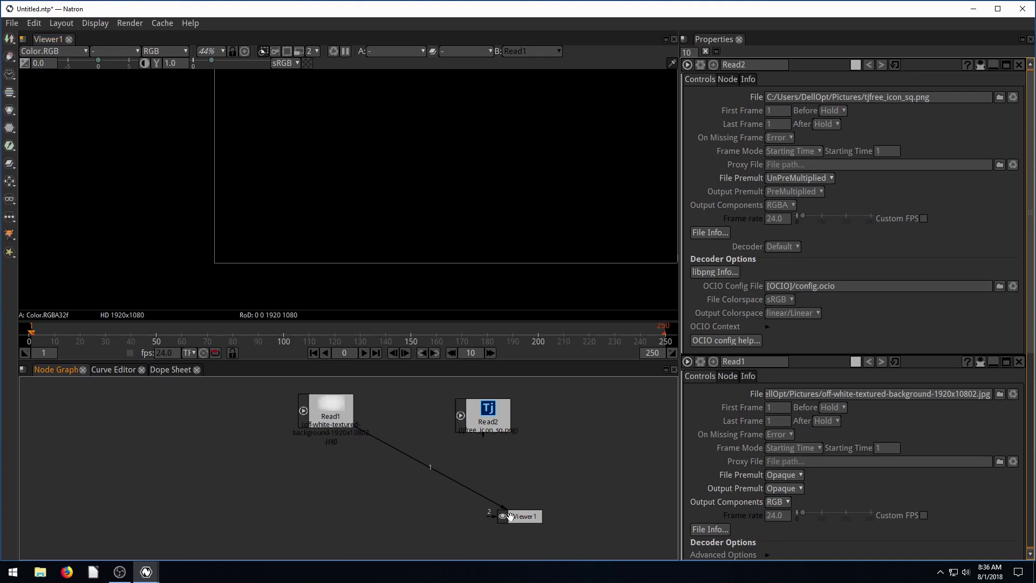
Create an over Merge1 node below Read1 and unlink Read1 from Viewer1.
{"action": "left_click", "coordinate": [12, 169]}
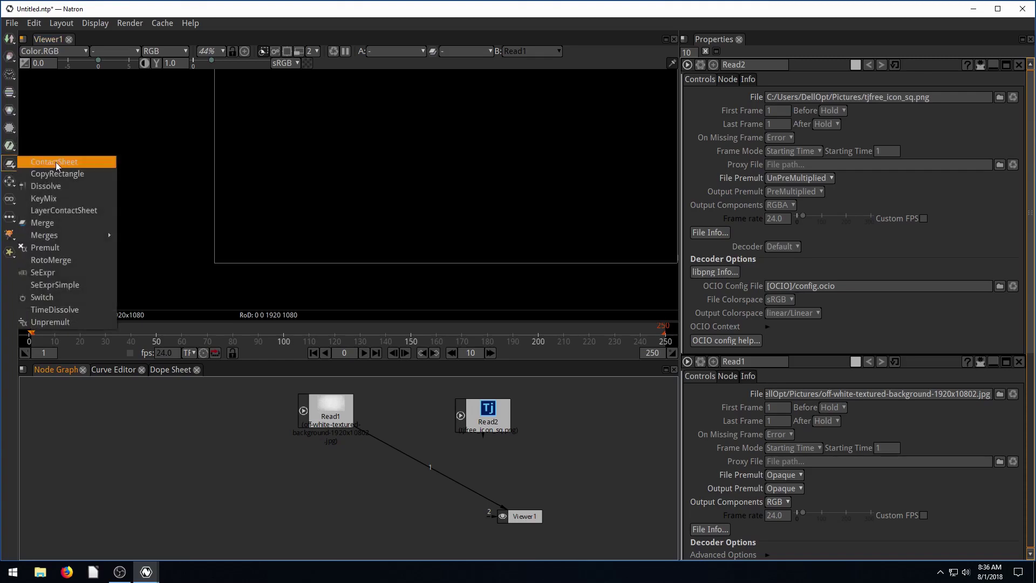
{"action": "left_click", "coordinate": [42, 222]}
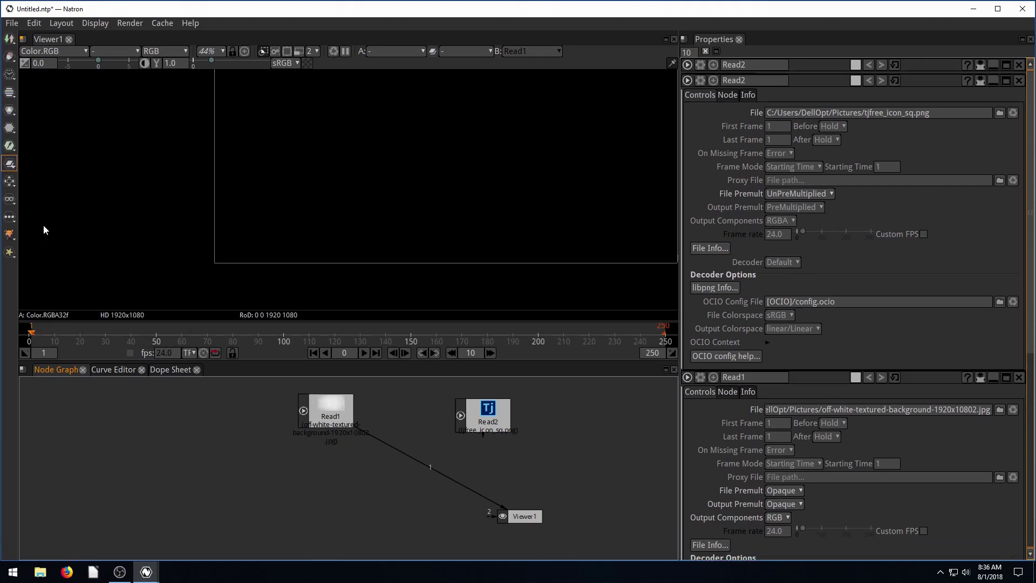
{"action": "left_click_drag", "start_coordinate": [372, 480], "coordinate": [347, 490]}
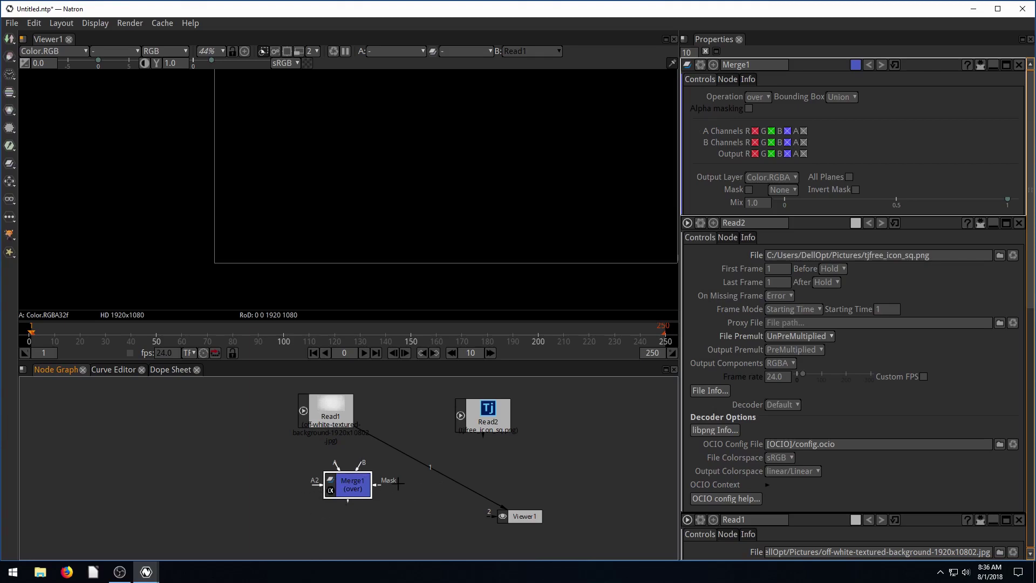
{"action": "mouse_move", "coordinate": [350, 500]}
{"action": "left_mouse_down"}
{"action": "mouse_move", "coordinate": [291, 476]}
{"action": "mouse_move", "coordinate": [352, 502]}
{"action": "left_mouse_up"}
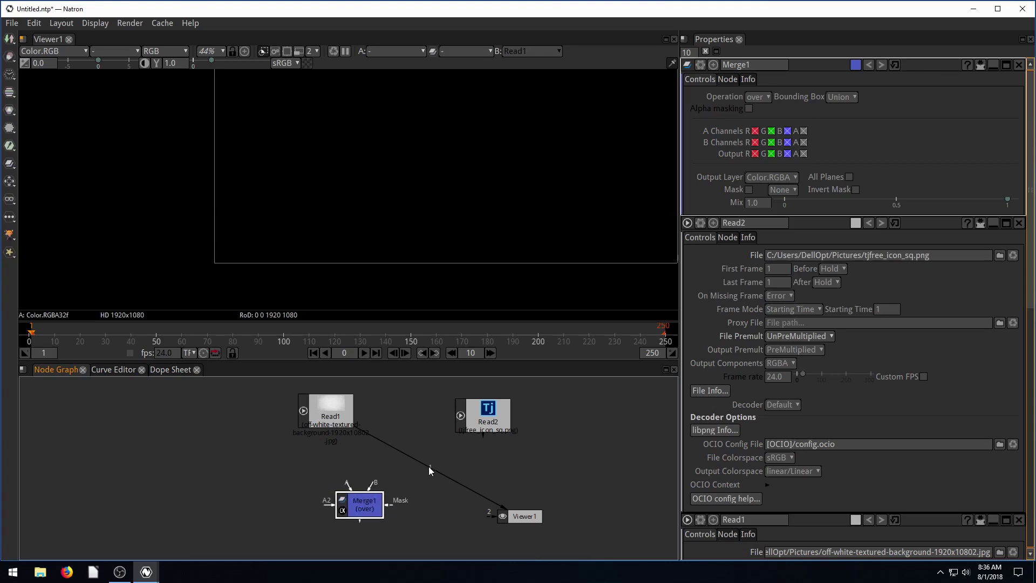
{"action": "left_click_drag", "start_coordinate": [429, 467], "coordinate": [608, 462]}
Bring Read1 near Merge1 and connect it to Merge1's B input.
{"action": "left_click_drag", "start_coordinate": [516, 516], "coordinate": [553, 507]}
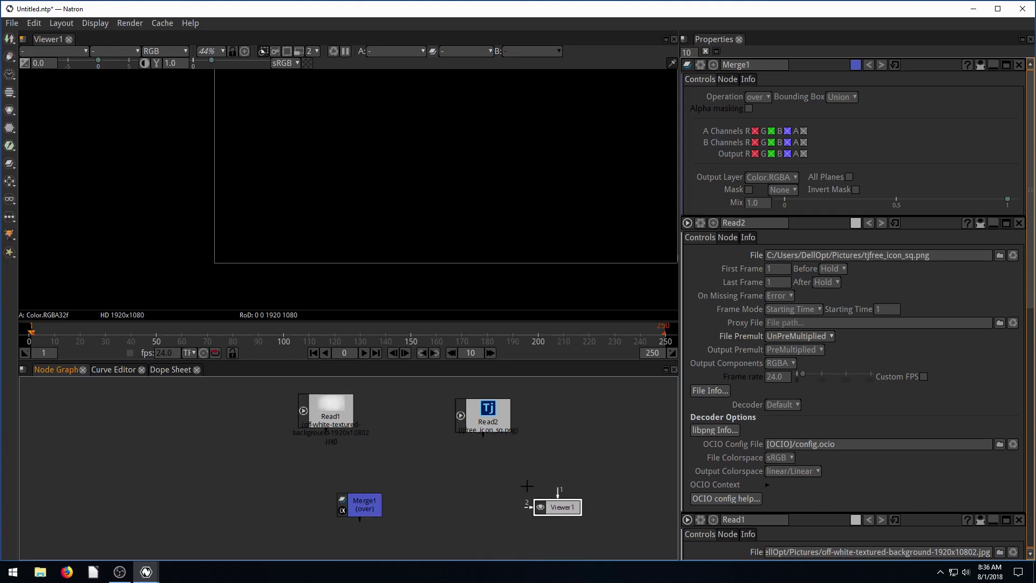
{"action": "left_click_drag", "start_coordinate": [358, 507], "coordinate": [358, 504]}
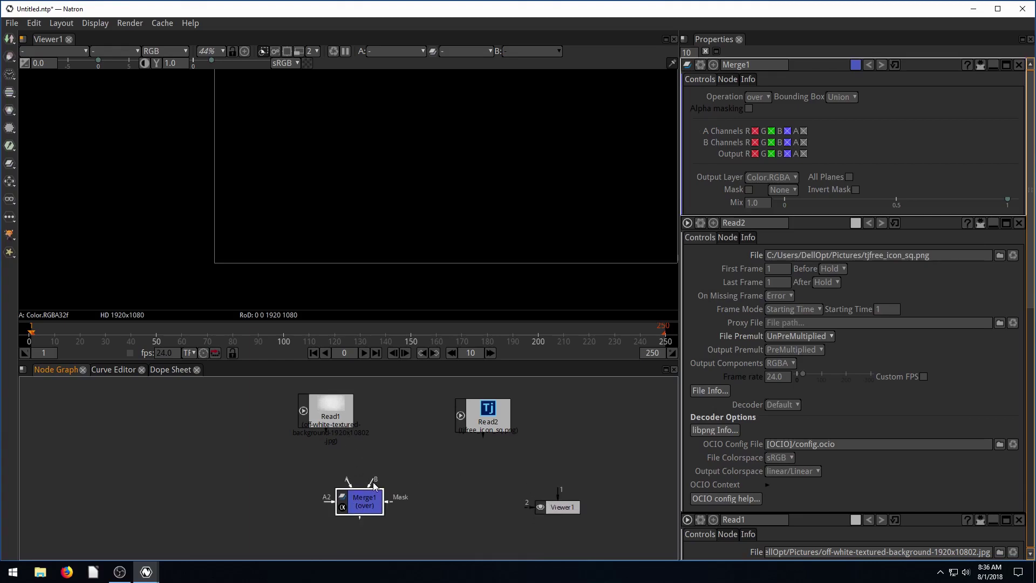
{"action": "left_click", "coordinate": [334, 414]}
{"action": "left_click_drag", "start_coordinate": [335, 414], "coordinate": [388, 423]}
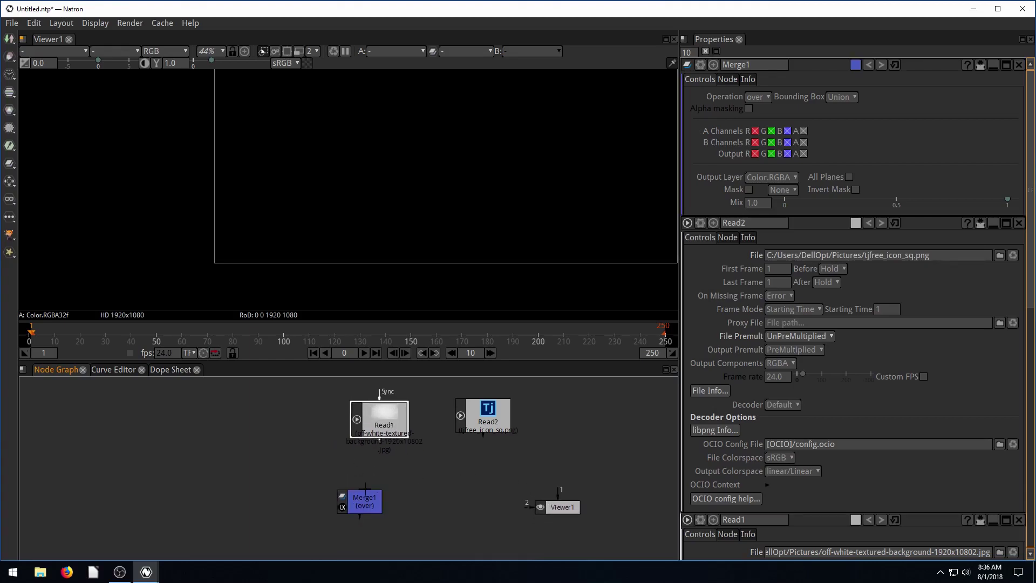
{"action": "left_click_drag", "start_coordinate": [371, 488], "coordinate": [378, 465]}
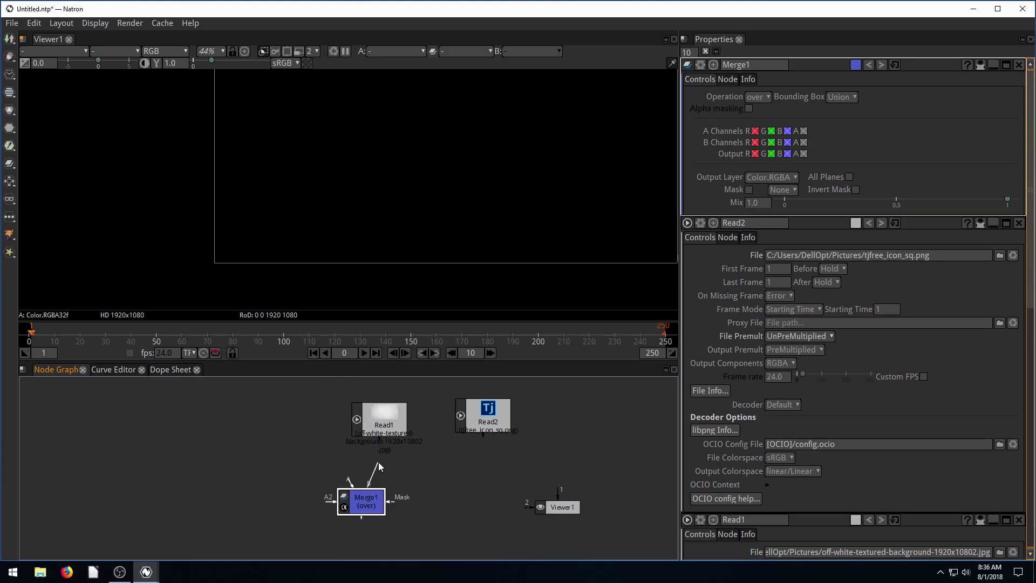
{"action": "left_click_drag", "start_coordinate": [384, 417], "coordinate": [384, 416]}
{"action": "left_click_drag", "start_coordinate": [363, 489], "coordinate": [331, 483]}
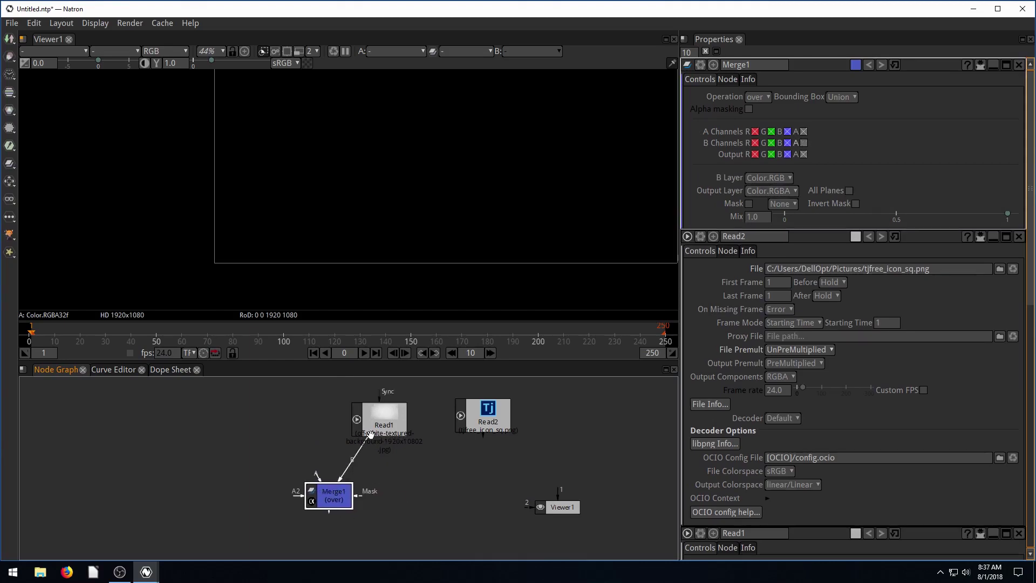
Place the Tj logo Read2 left of Read1 and connect it to Merge1's A input.
{"action": "left_click_drag", "start_coordinate": [482, 420], "coordinate": [278, 421]}
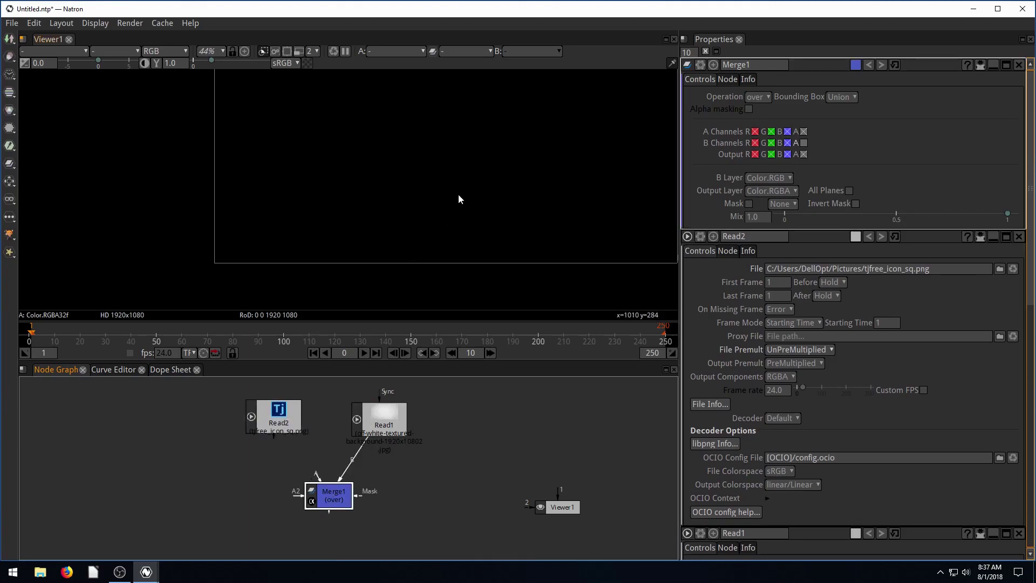
{"action": "scroll", "coordinate": [458, 193], "scroll_direction": "down", "scroll_amount": 2}
{"action": "left_click_drag", "start_coordinate": [462, 184], "coordinate": [384, 229]}
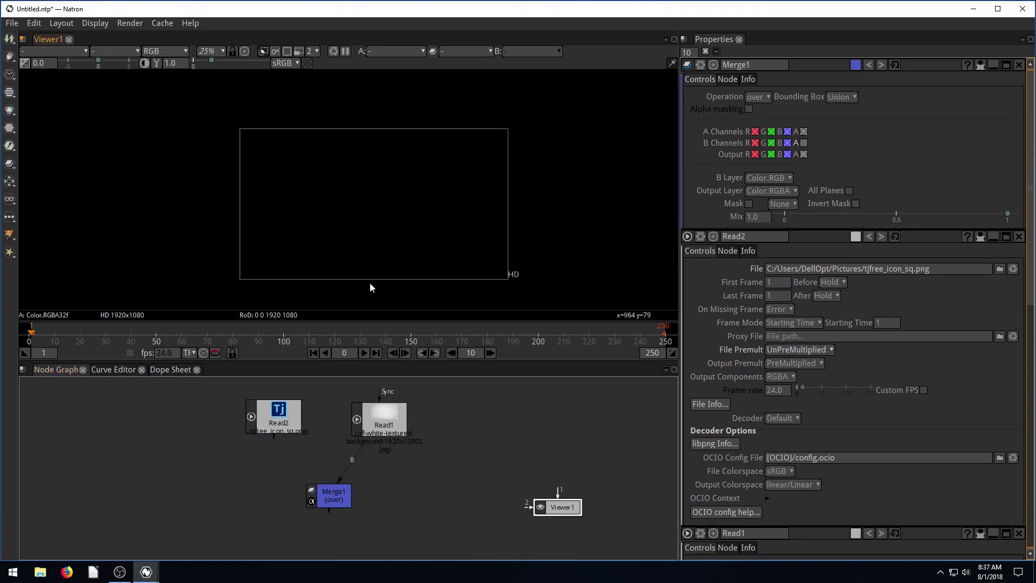
{"action": "left_click", "coordinate": [329, 488]}
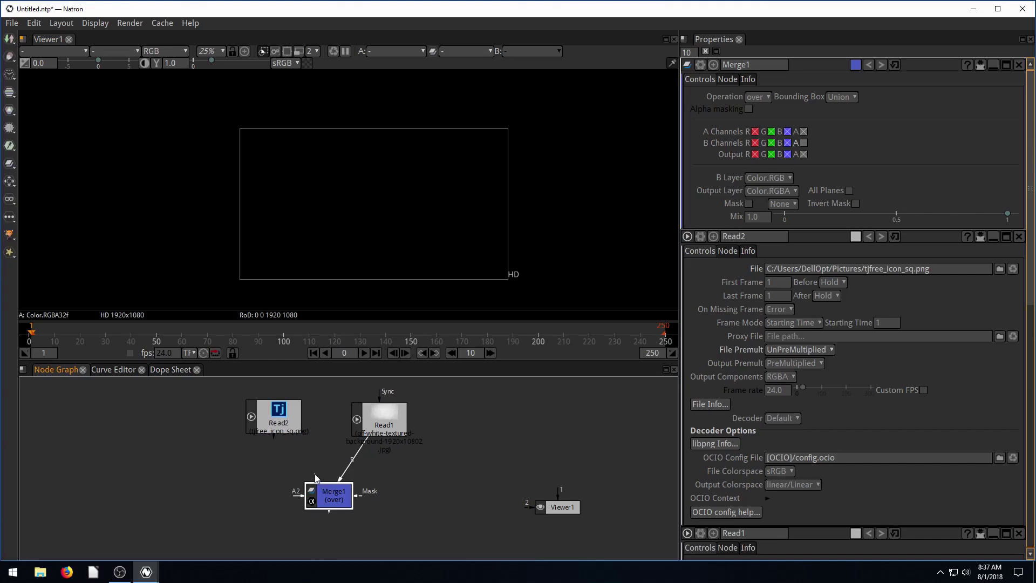
{"action": "left_click_drag", "start_coordinate": [315, 477], "coordinate": [269, 454]}
{"action": "left_click", "coordinate": [262, 440]}
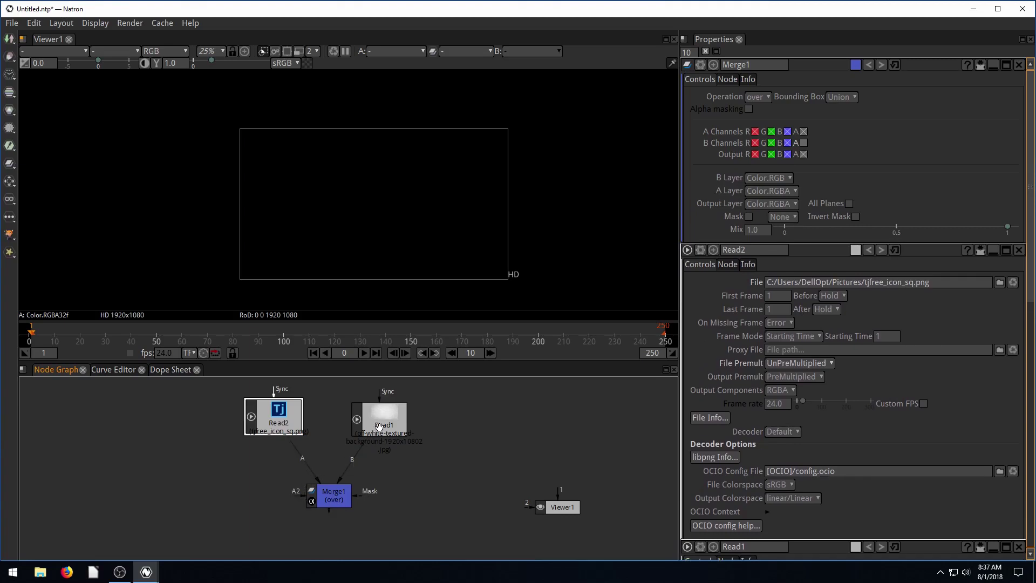
{"action": "left_click_drag", "start_coordinate": [378, 428], "coordinate": [377, 424]}
{"action": "left_click", "coordinate": [327, 497]}
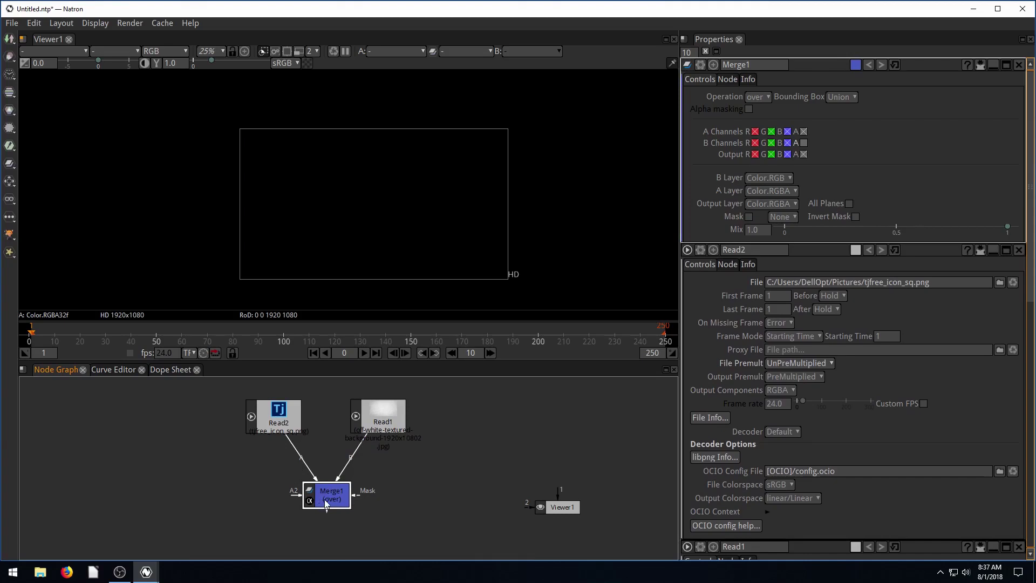
Connect Merge1's output to Viewer1 so the logo shows over the background.
{"action": "scroll", "coordinate": [808, 119], "scroll_direction": "down", "scroll_amount": 3}
{"action": "scroll", "coordinate": [810, 141], "scroll_direction": "up", "scroll_amount": 3}
{"action": "left_click_drag", "start_coordinate": [376, 424], "coordinate": [366, 424]}
{"action": "left_click_drag", "start_coordinate": [295, 420], "coordinate": [293, 419]}
{"action": "left_click_drag", "start_coordinate": [330, 495], "coordinate": [322, 478]}
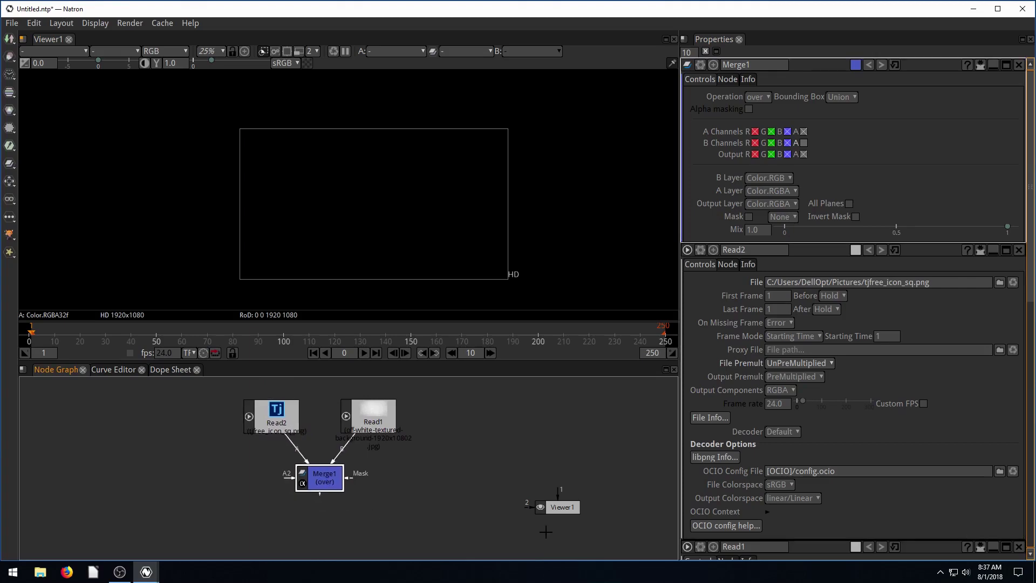
{"action": "left_click_drag", "start_coordinate": [560, 506], "coordinate": [468, 512]}
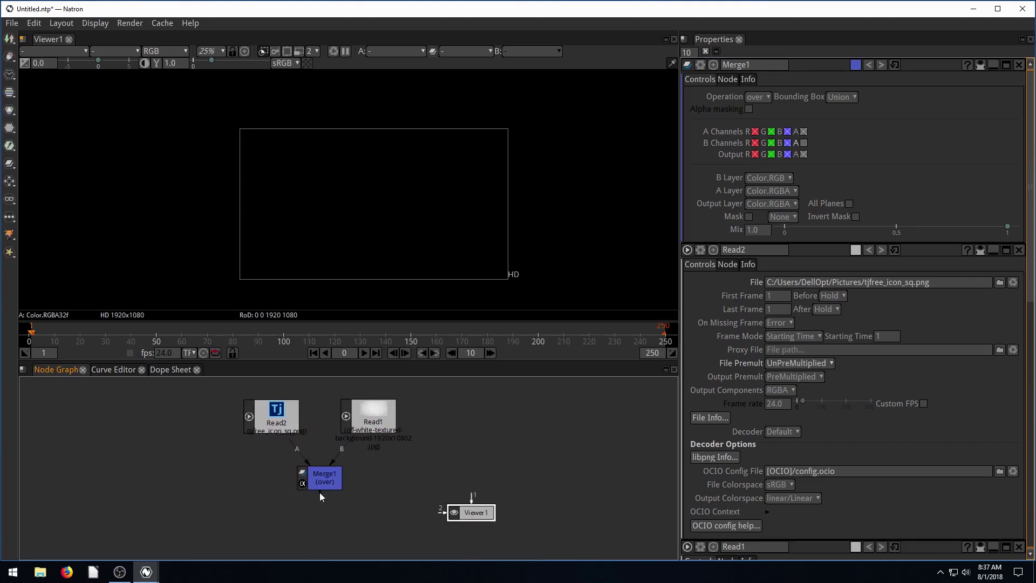
{"action": "left_click_drag", "start_coordinate": [319, 492], "coordinate": [468, 514]}
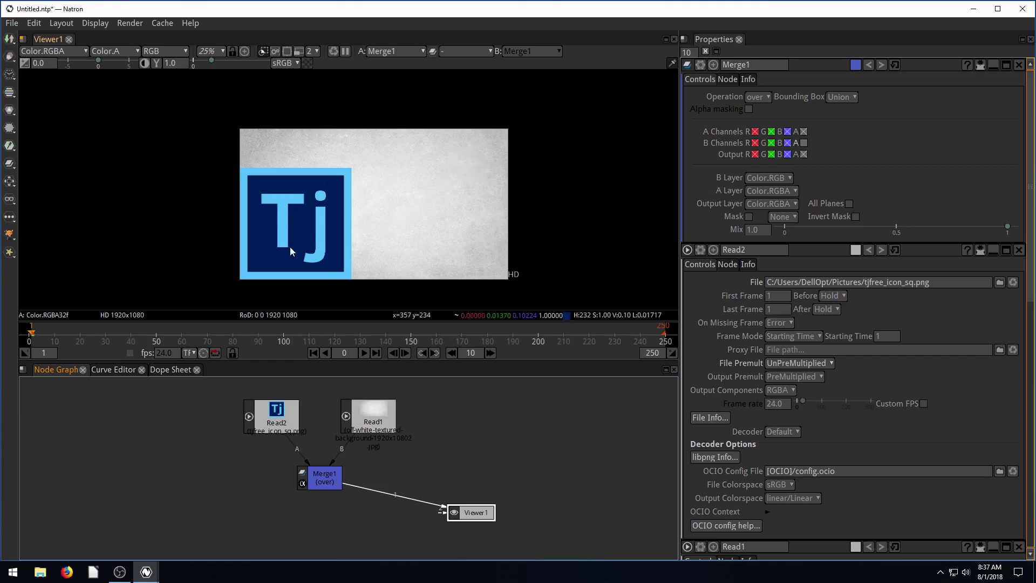
Tidy the Read1, Read2, Merge1 and Viewer1 positions and select Merge1.
{"action": "left_click", "coordinate": [274, 413]}
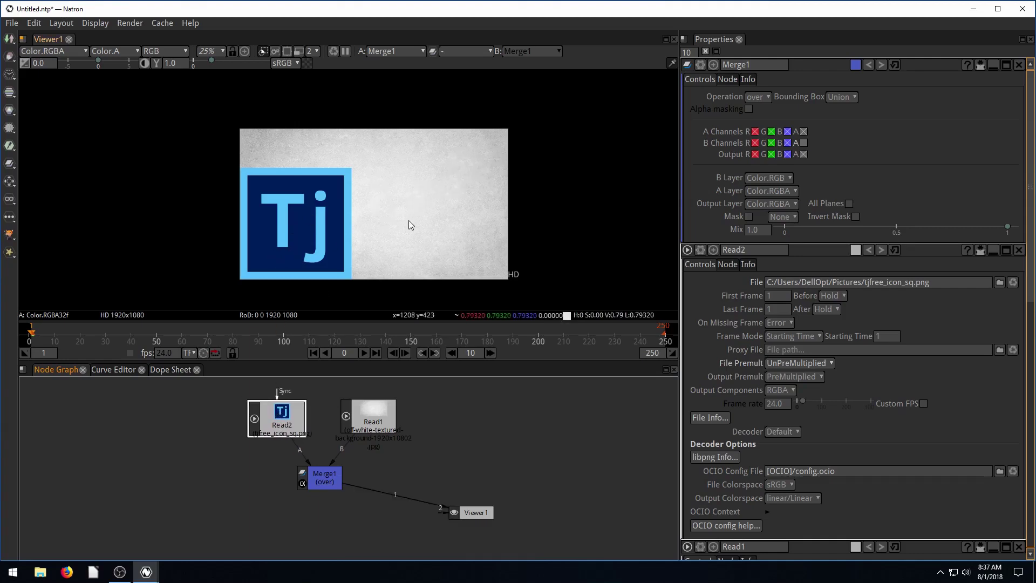
{"action": "left_click_drag", "start_coordinate": [372, 420], "coordinate": [388, 412]}
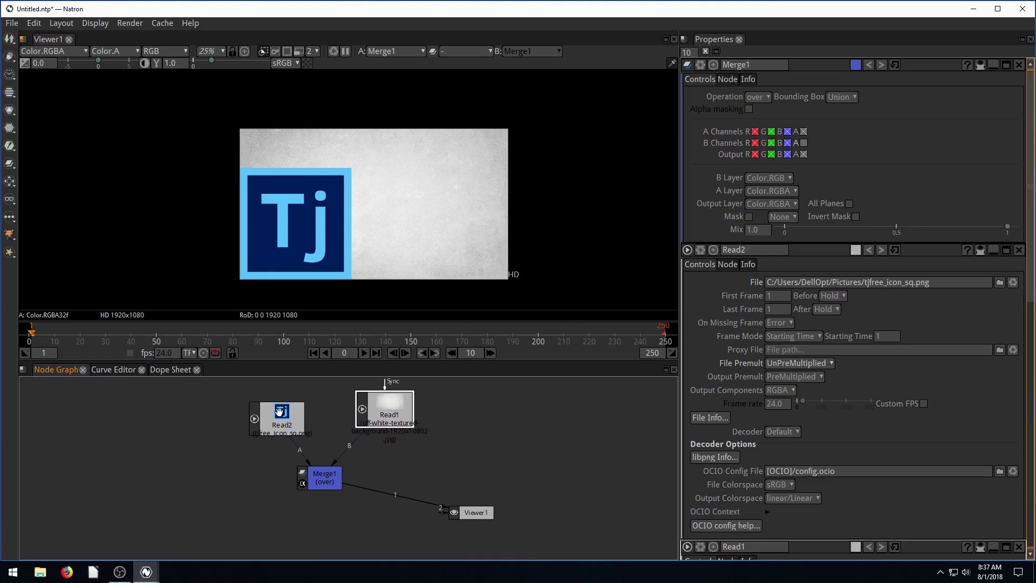
{"action": "left_click_drag", "start_coordinate": [279, 411], "coordinate": [283, 402]}
{"action": "left_click_drag", "start_coordinate": [316, 481], "coordinate": [335, 493]}
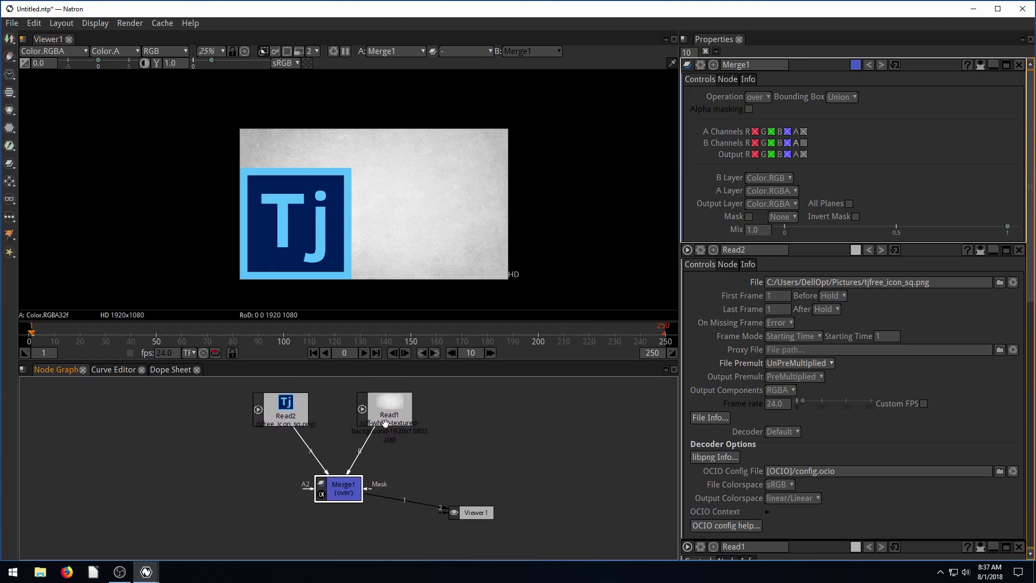
{"action": "left_click_drag", "start_coordinate": [385, 423], "coordinate": [399, 426]}
{"action": "left_click_drag", "start_coordinate": [282, 408], "coordinate": [297, 408]}
{"action": "left_click_drag", "start_coordinate": [403, 424], "coordinate": [402, 420]}
{"action": "left_click_drag", "start_coordinate": [471, 516], "coordinate": [501, 530]}
{"action": "left_click", "coordinate": [339, 494]}
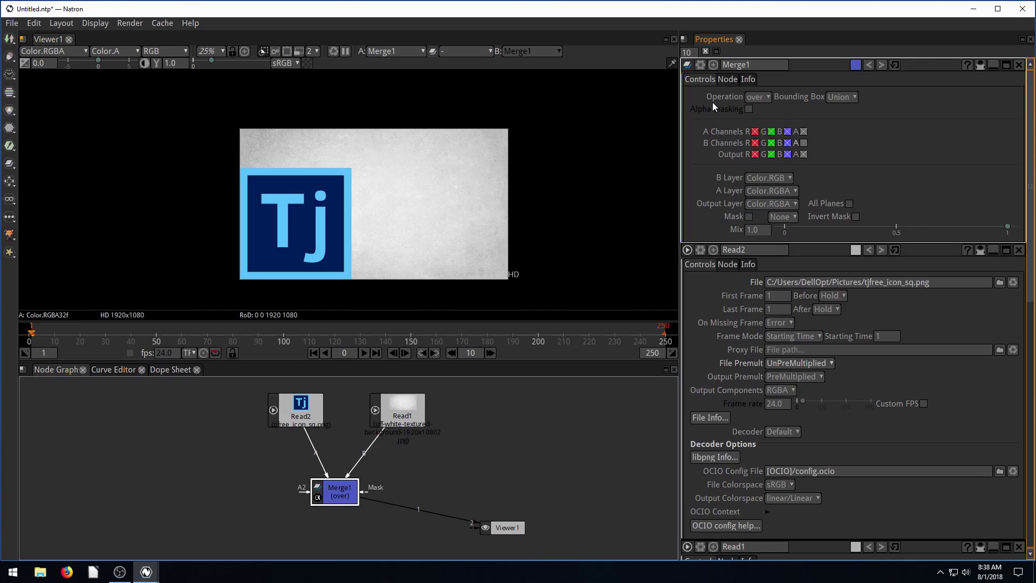
Show the Merge1 Operation tooltip describing each merge mode and its formula.
{"action": "mouse_move", "coordinate": [727, 96]}
{"action": "left_click_drag", "start_coordinate": [293, 413], "coordinate": [282, 420]}
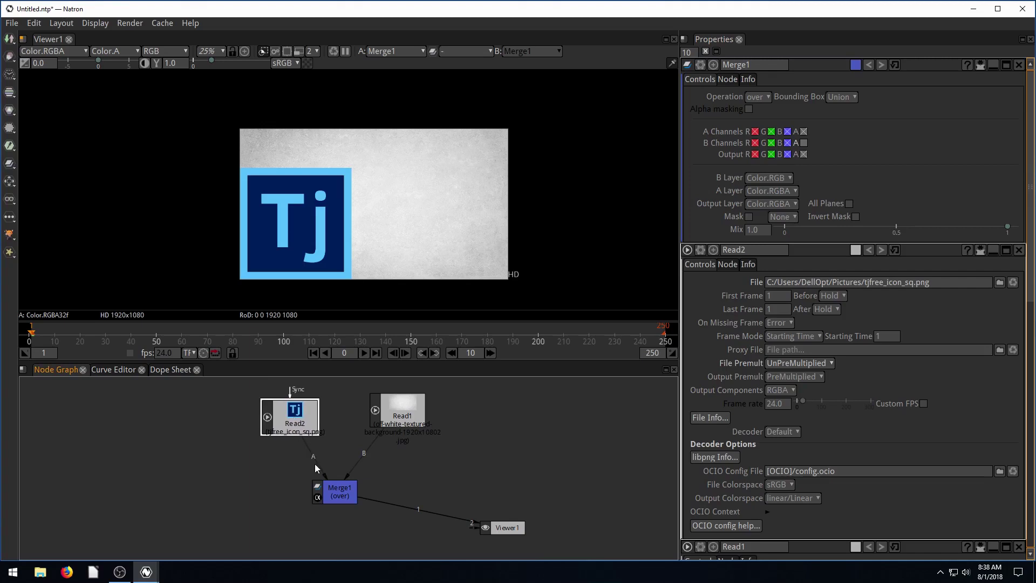
{"action": "left_click_drag", "start_coordinate": [391, 416], "coordinate": [413, 423]}
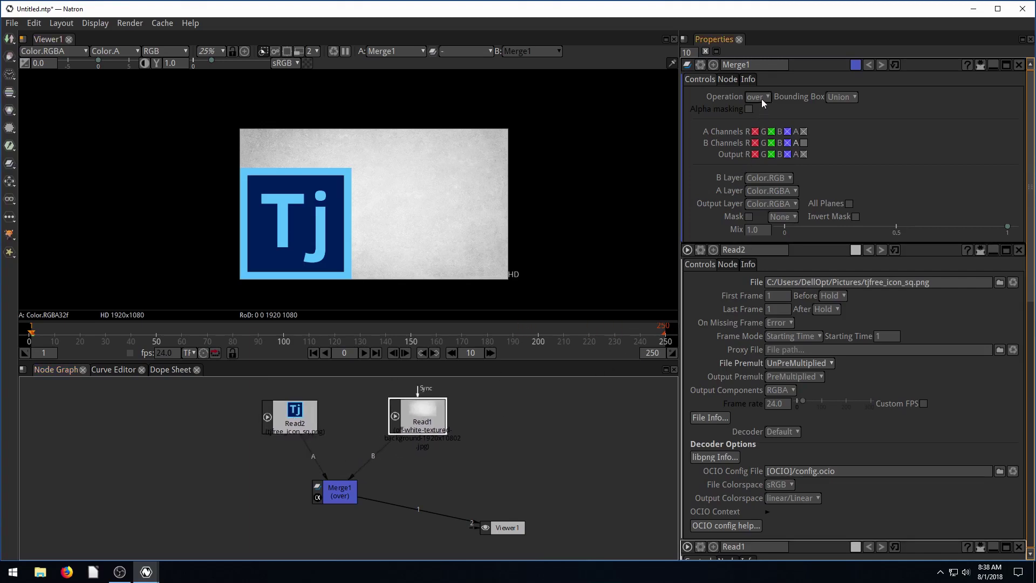
{"action": "mouse_move", "coordinate": [761, 99]}
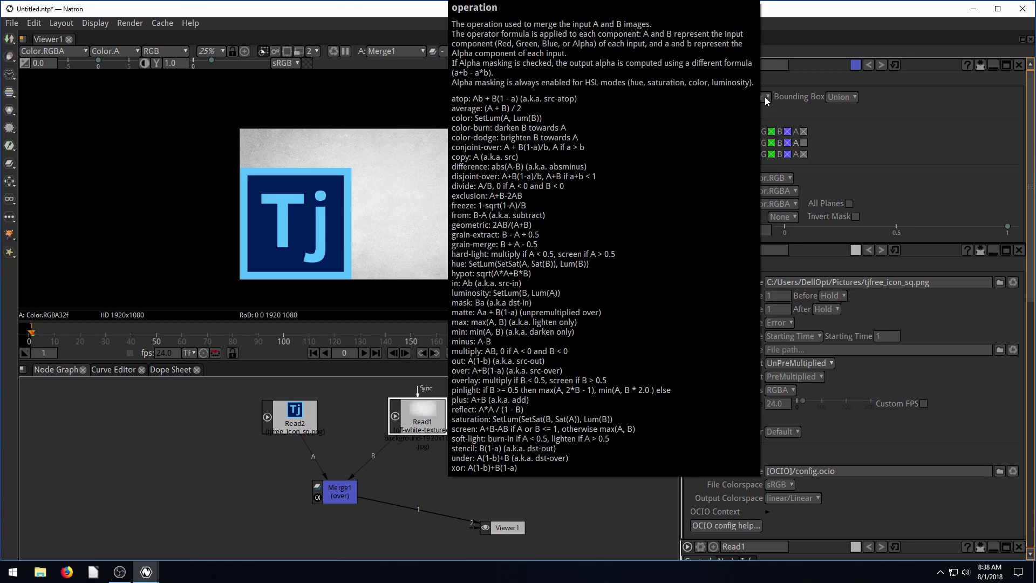
{"action": "left_click", "coordinate": [765, 96]}
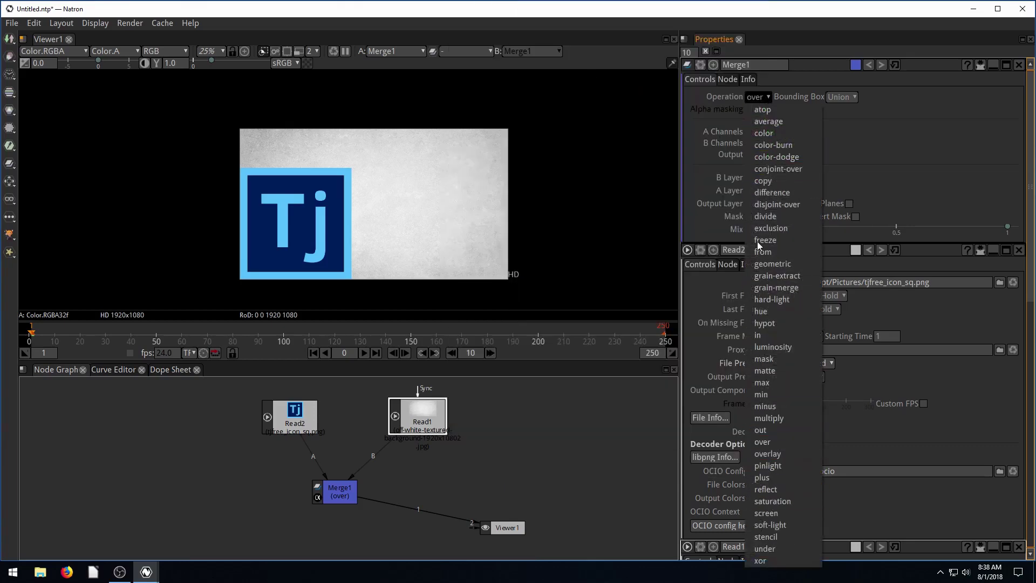
Try atop, average and over as Merge1's operation, settling on average.
{"action": "left_click", "coordinate": [768, 97]}
{"action": "mouse_move", "coordinate": [763, 98]}
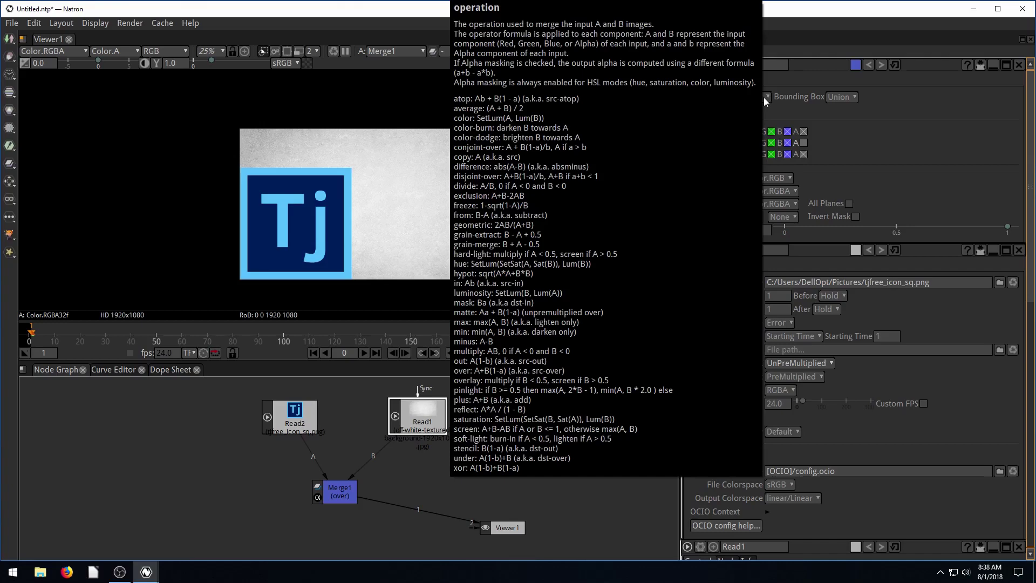
{"action": "left_click", "coordinate": [764, 96]}
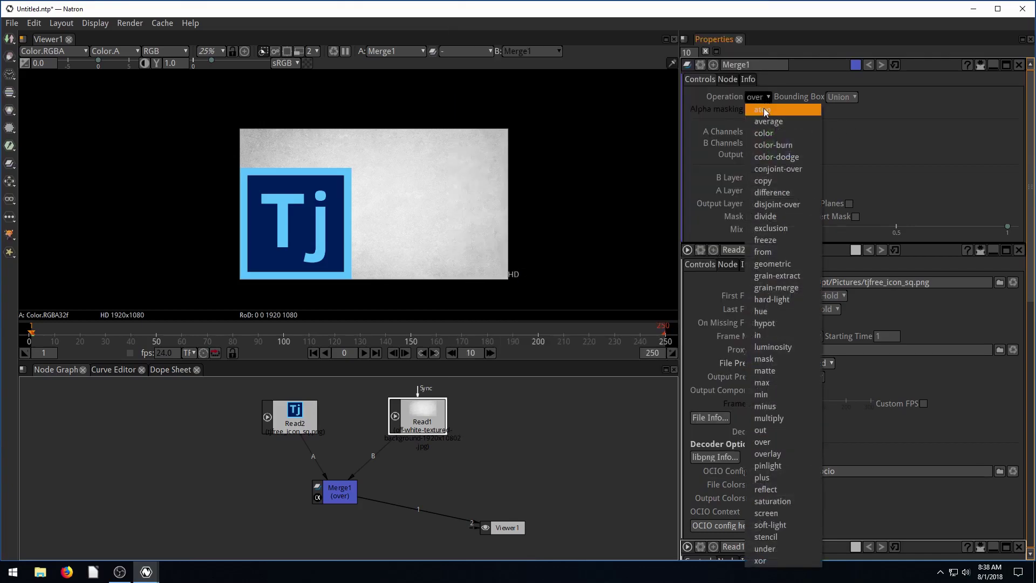
{"action": "left_click", "coordinate": [763, 105]}
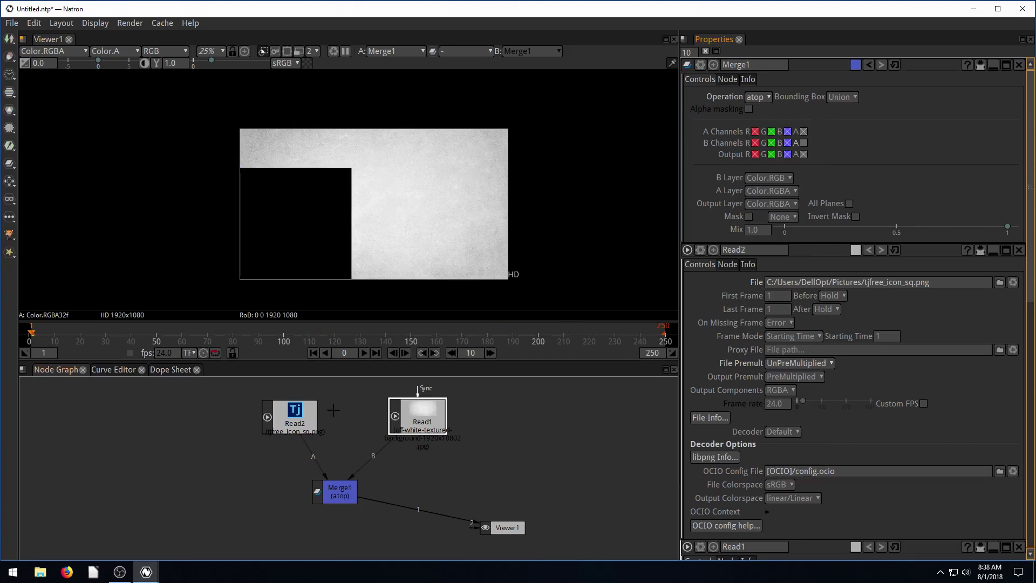
{"action": "left_click", "coordinate": [756, 97]}
{"action": "left_click", "coordinate": [759, 114]}
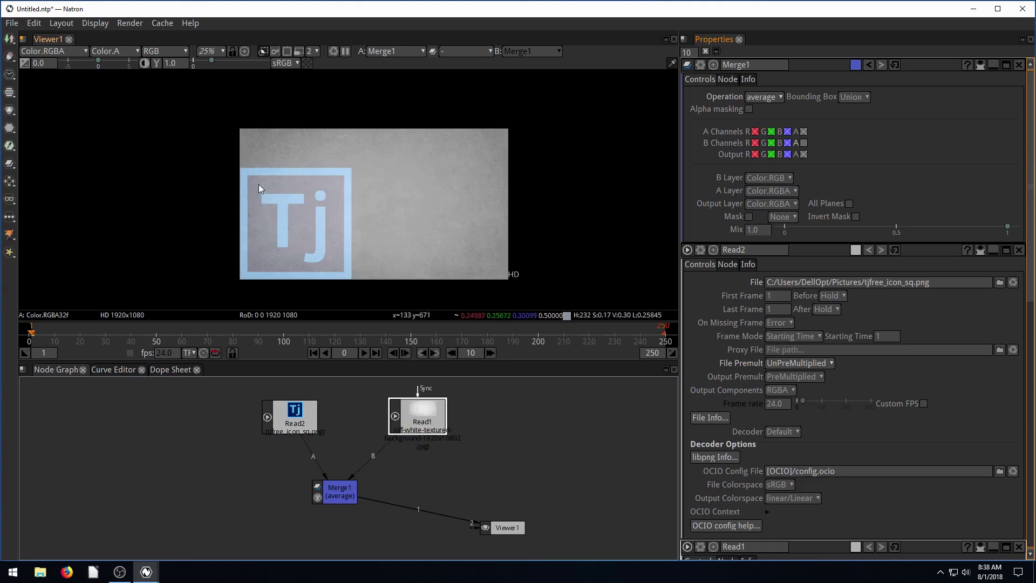
{"action": "left_click", "coordinate": [766, 97]}
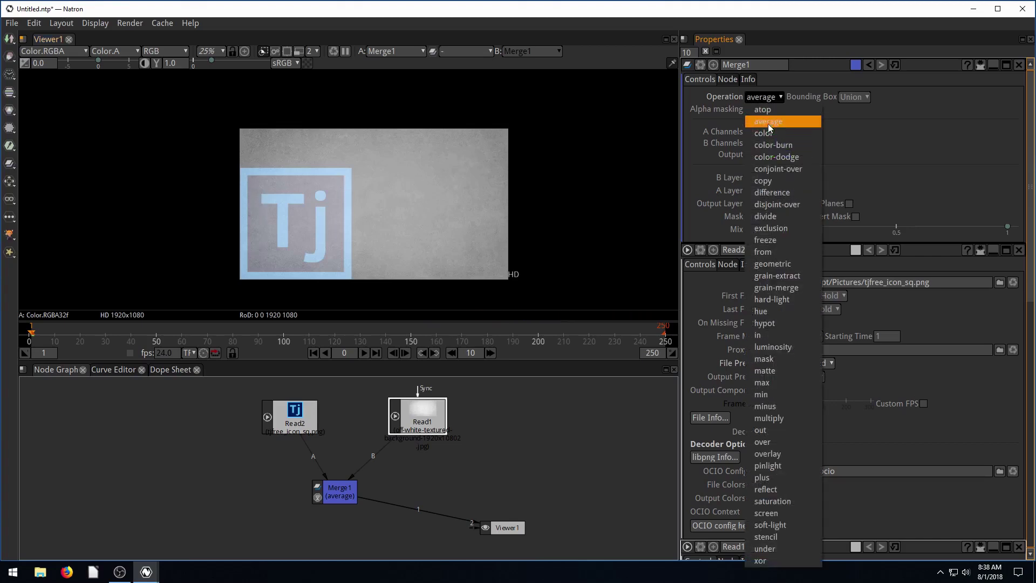
{"action": "left_click", "coordinate": [762, 442]}
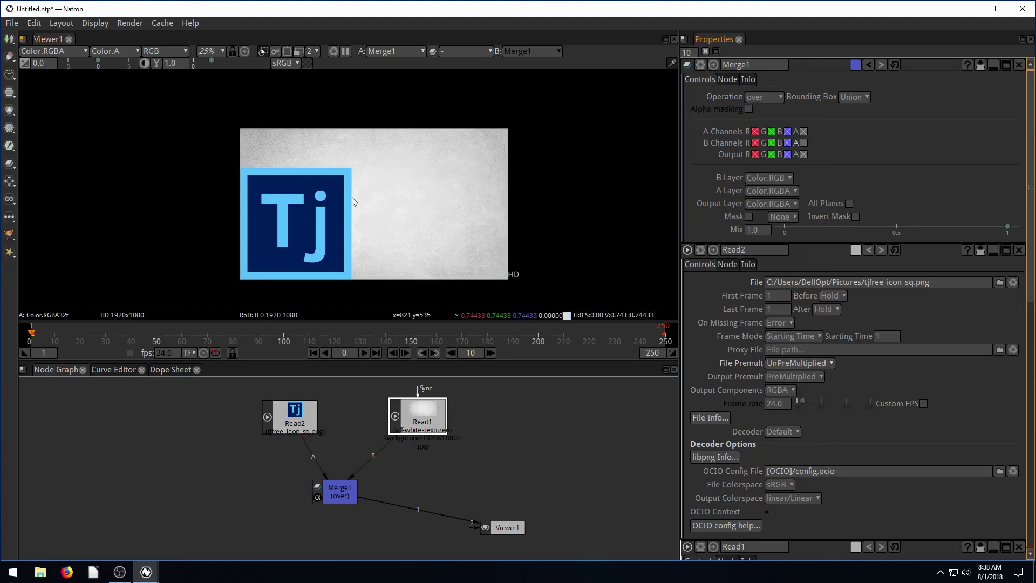
{"action": "left_click", "coordinate": [772, 98]}
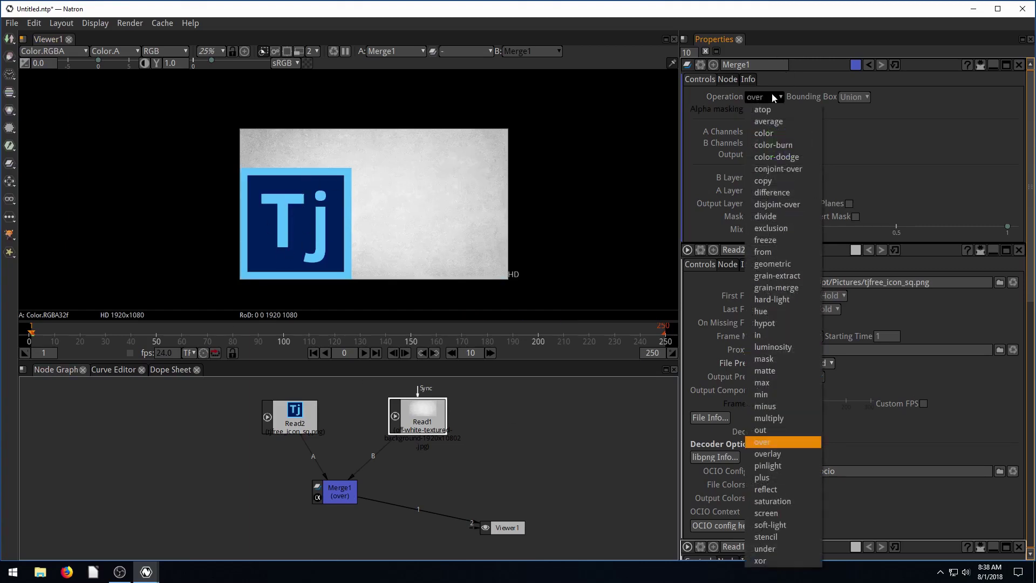
{"action": "left_click", "coordinate": [766, 120]}
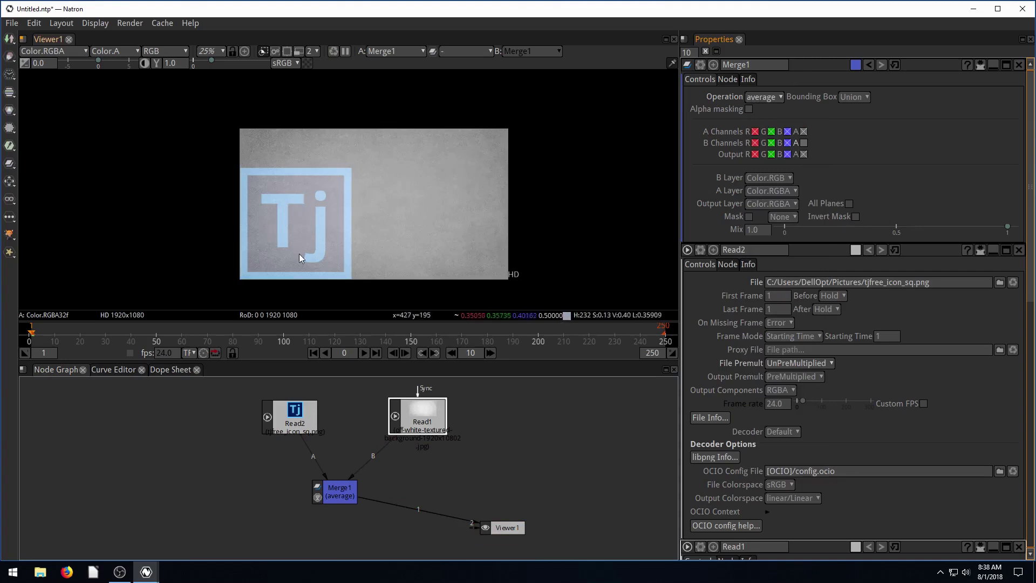
{"action": "left_click", "coordinate": [765, 98]}
Set Merge1's operation to freeze and pan the viewer around the logo.
{"action": "left_click", "coordinate": [775, 242]}
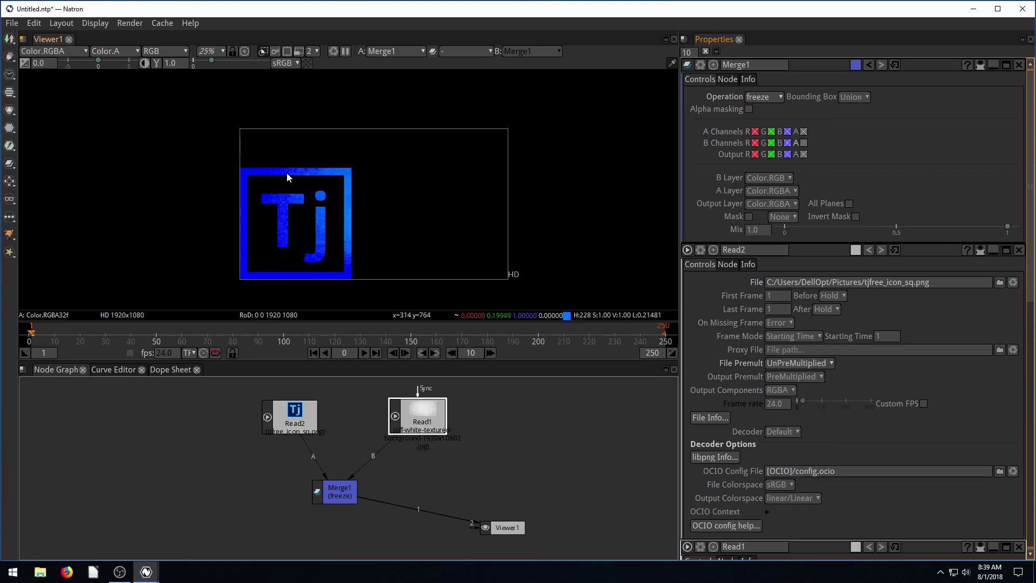
{"action": "scroll", "coordinate": [281, 174], "scroll_direction": "up", "scroll_amount": 6}
{"action": "left_click_drag", "start_coordinate": [264, 214], "coordinate": [242, 190]}
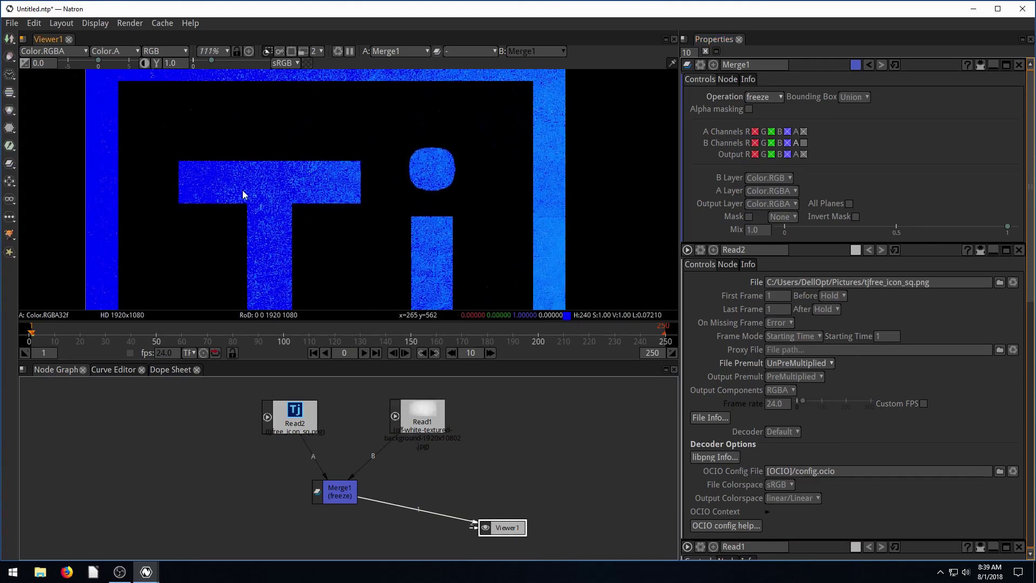
{"action": "left_click_drag", "start_coordinate": [284, 233], "coordinate": [307, 231]}
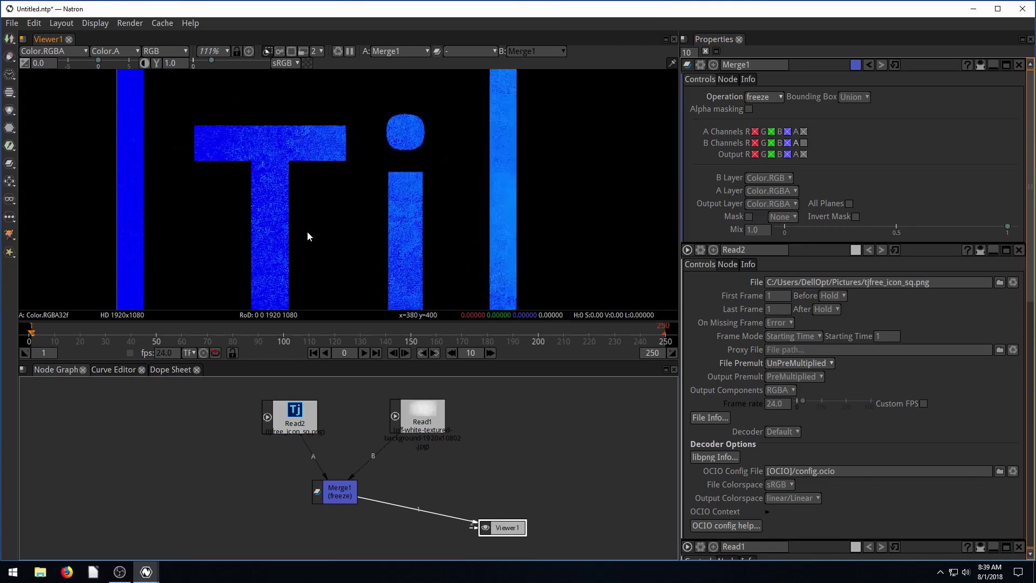
{"action": "scroll", "coordinate": [305, 231], "scroll_direction": "down", "scroll_amount": 4}
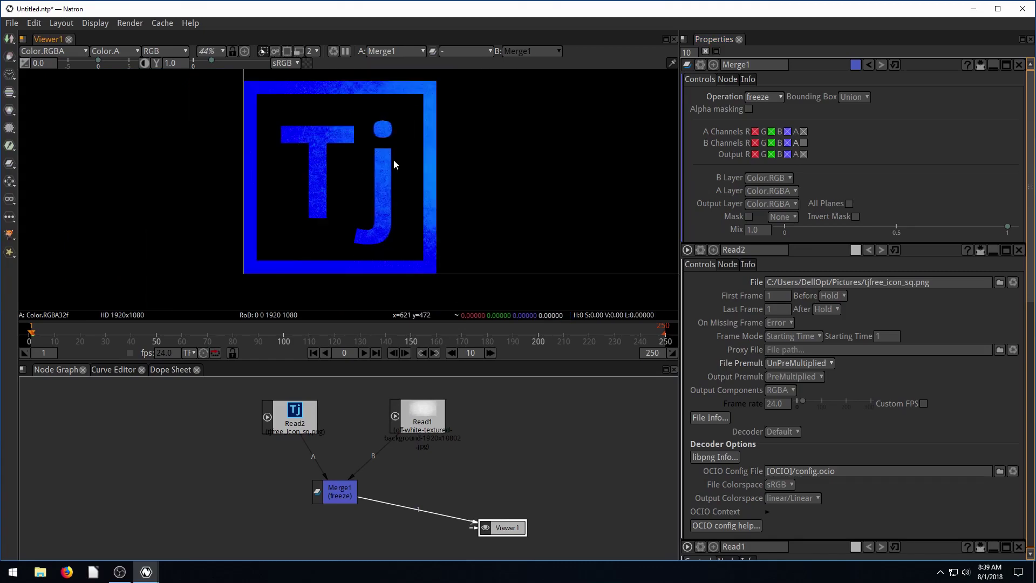
{"action": "left_click_drag", "start_coordinate": [393, 159], "coordinate": [352, 189]}
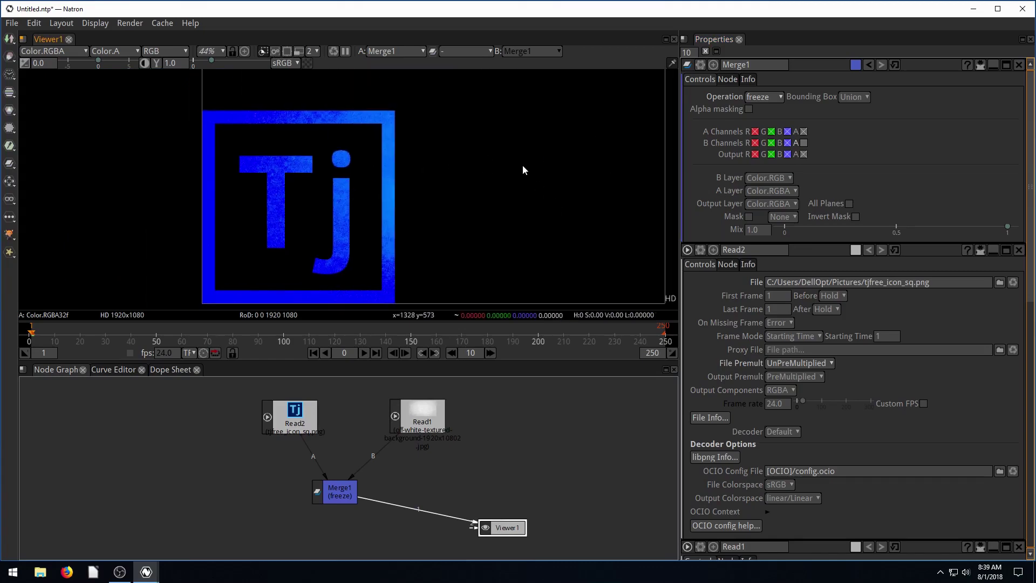
Switch Merge1 to hue, then mask, and recentre the zoomed-out viewer image.
{"action": "left_click", "coordinate": [759, 97]}
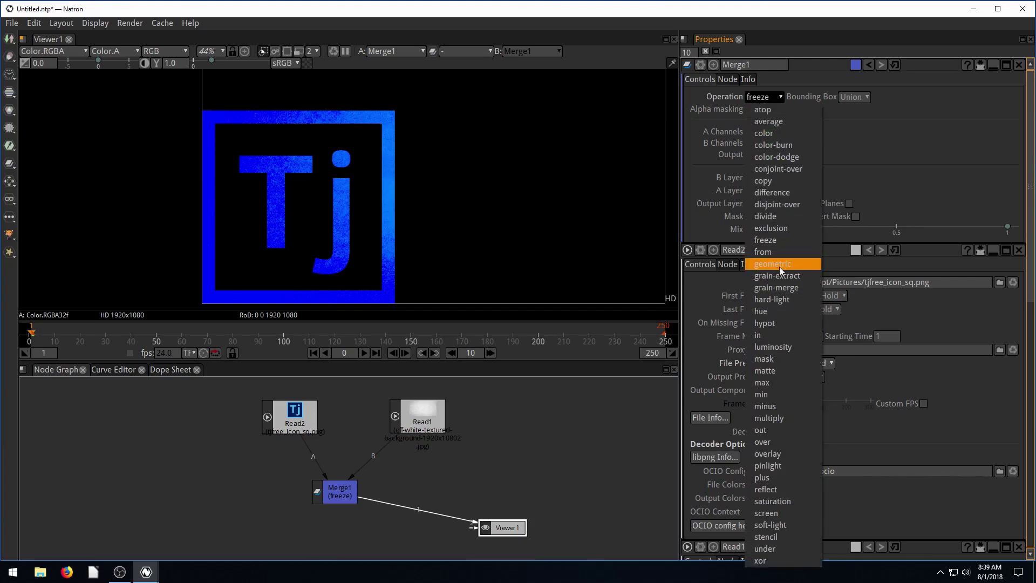
{"action": "left_click", "coordinate": [768, 313]}
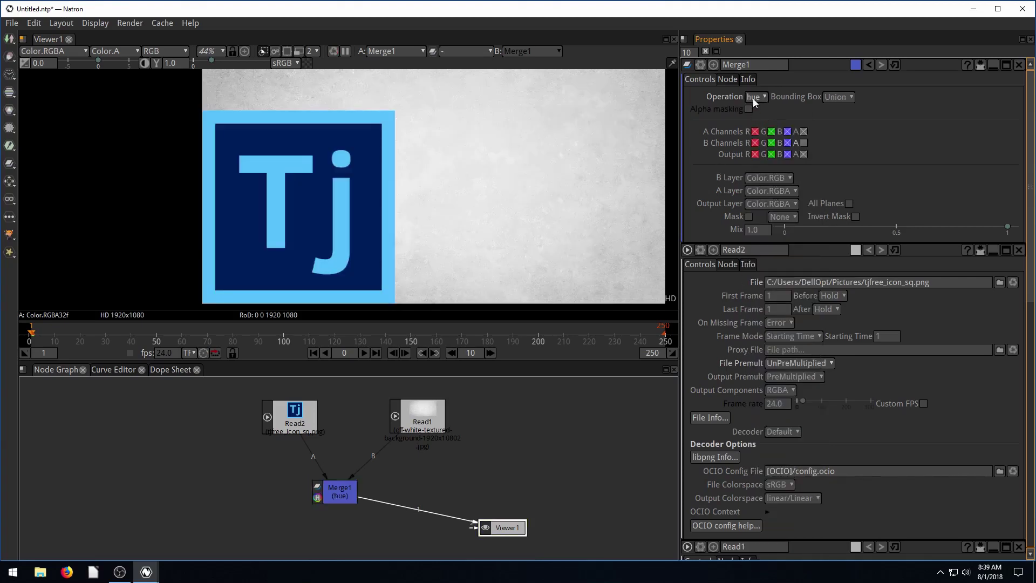
{"action": "left_click", "coordinate": [755, 98]}
{"action": "left_click", "coordinate": [769, 358]}
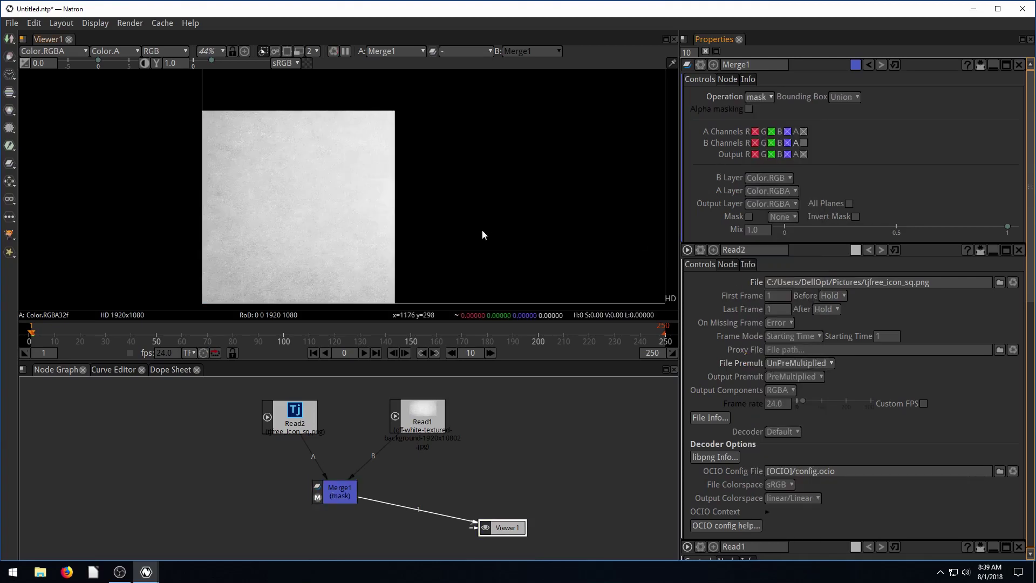
{"action": "scroll", "coordinate": [491, 216], "scroll_direction": "down", "scroll_amount": 3}
{"action": "left_click_drag", "start_coordinate": [500, 202], "coordinate": [416, 250]}
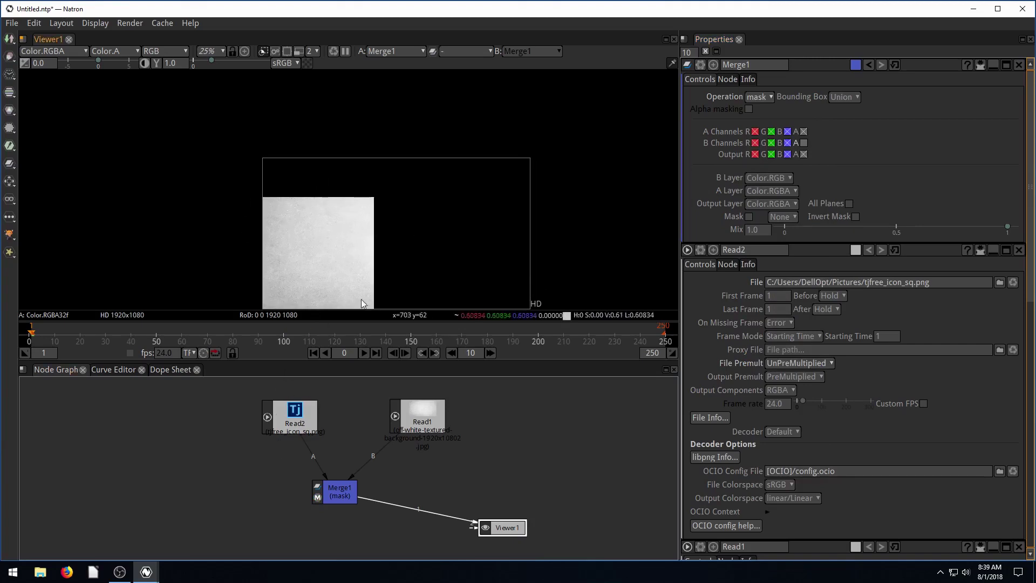
{"action": "left_click_drag", "start_coordinate": [290, 401], "coordinate": [292, 405]}
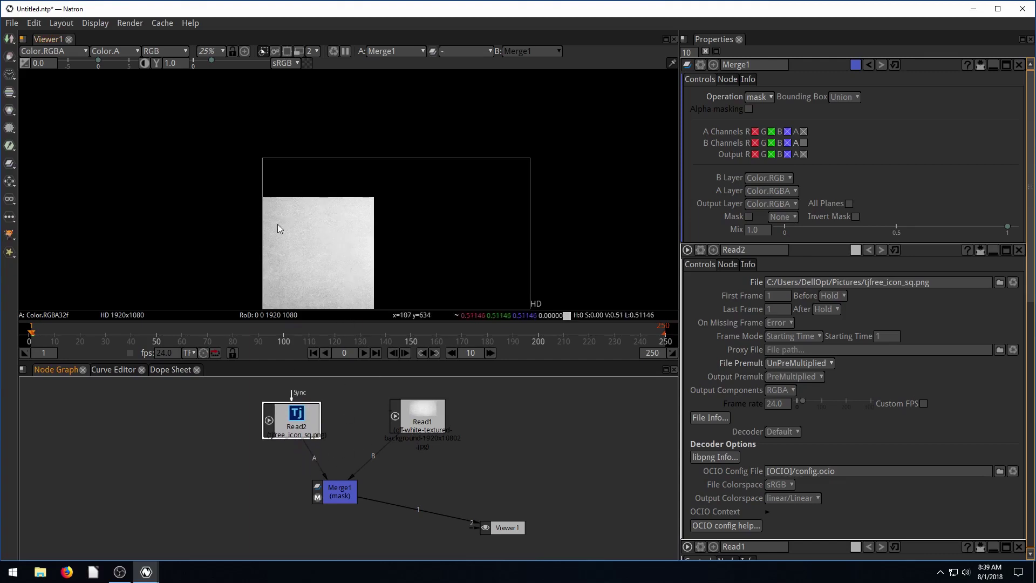
{"action": "scroll", "coordinate": [319, 256], "scroll_direction": "up", "scroll_amount": 5}
{"action": "left_click_drag", "start_coordinate": [319, 254], "coordinate": [379, 174]}
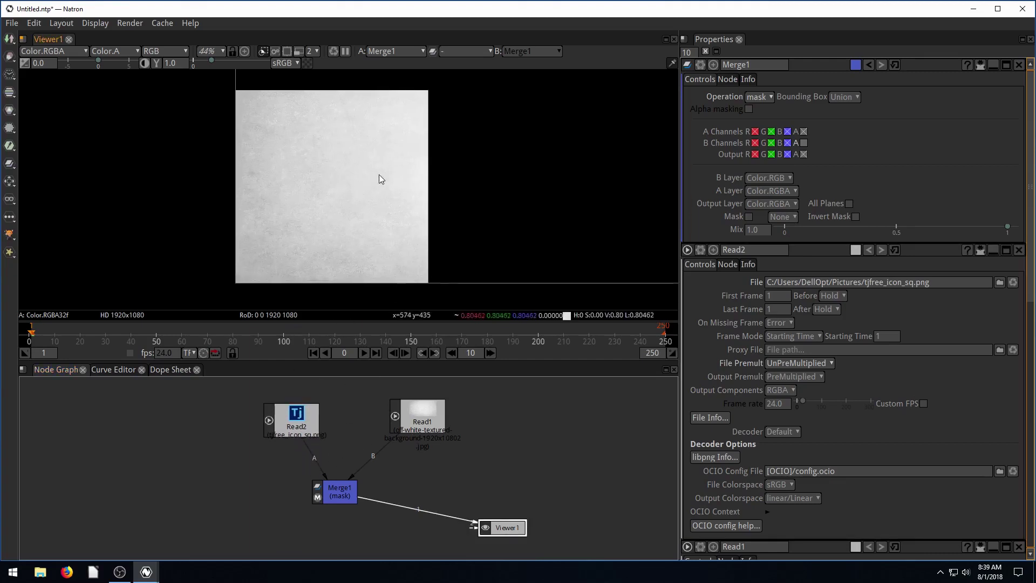
{"action": "scroll", "coordinate": [379, 174], "scroll_direction": "down", "scroll_amount": 3}
Try max, overlay and hypot as Merge1's operation, keeping hypot.
{"action": "left_click", "coordinate": [753, 97]}
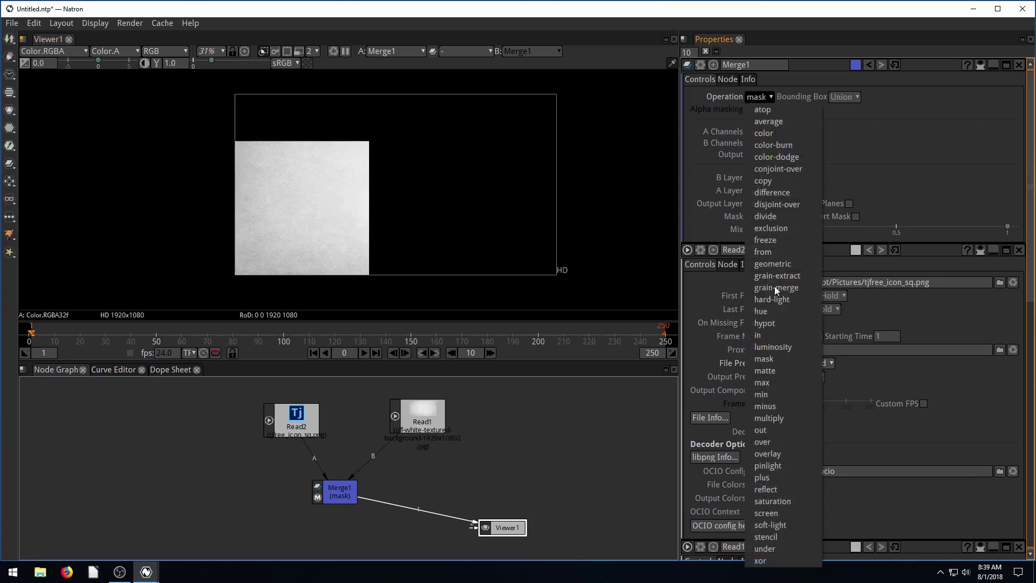
{"action": "left_click", "coordinate": [768, 387]}
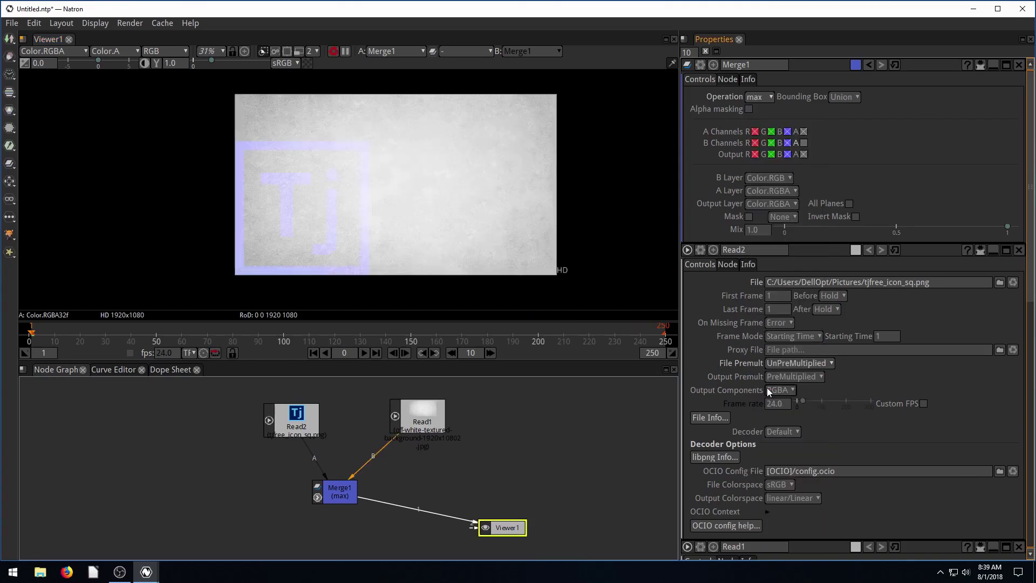
{"action": "left_click", "coordinate": [756, 101]}
{"action": "left_click", "coordinate": [768, 453]}
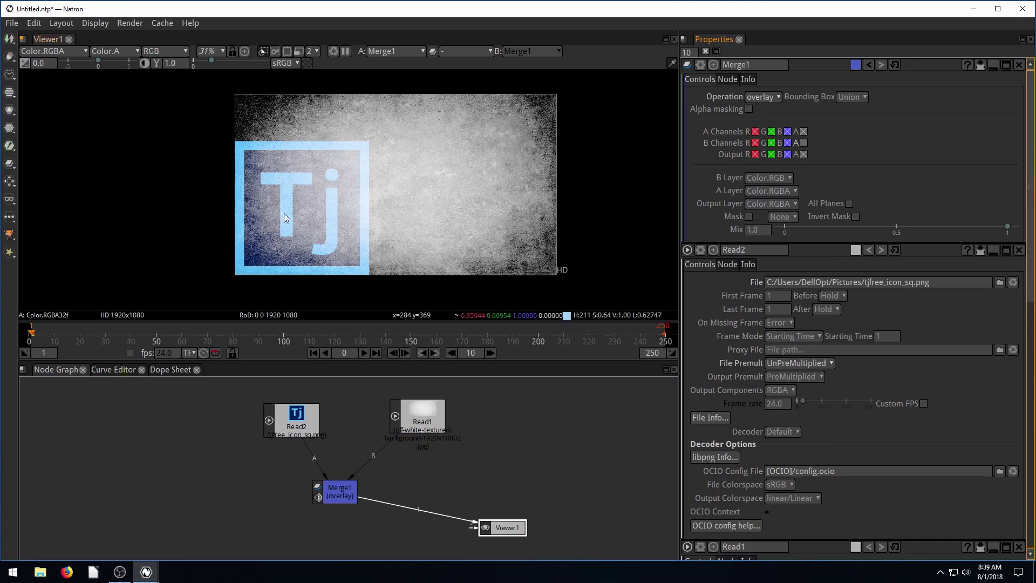
{"action": "left_click", "coordinate": [761, 96]}
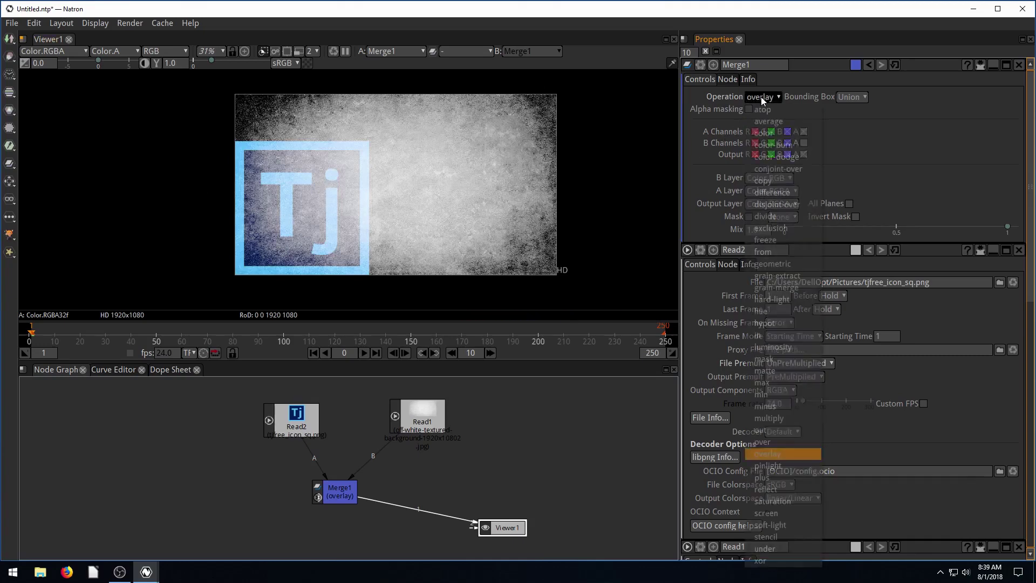
{"action": "left_click", "coordinate": [778, 328]}
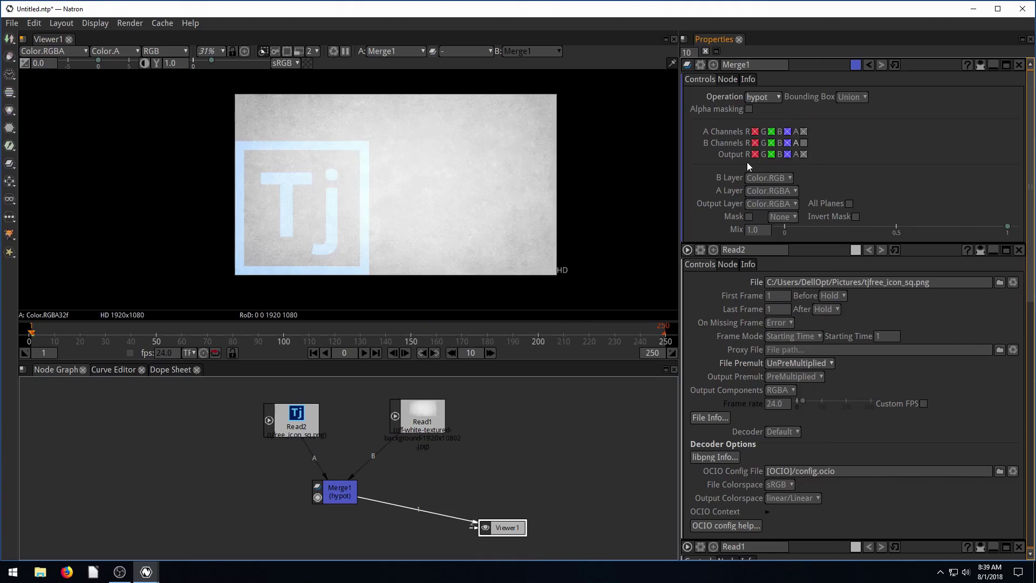
{"action": "left_click", "coordinate": [765, 97]}
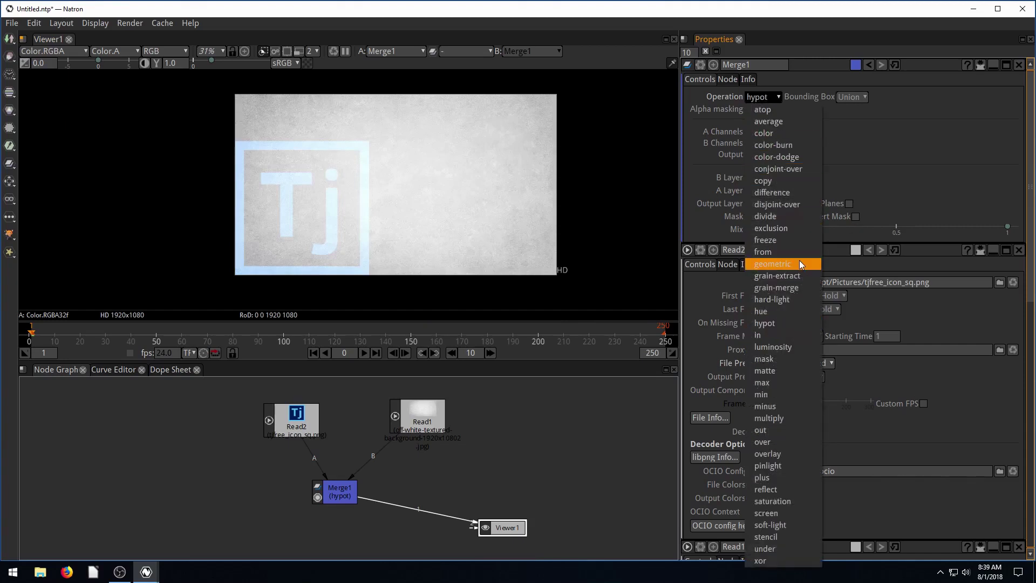
{"action": "left_click", "coordinate": [843, 165]}
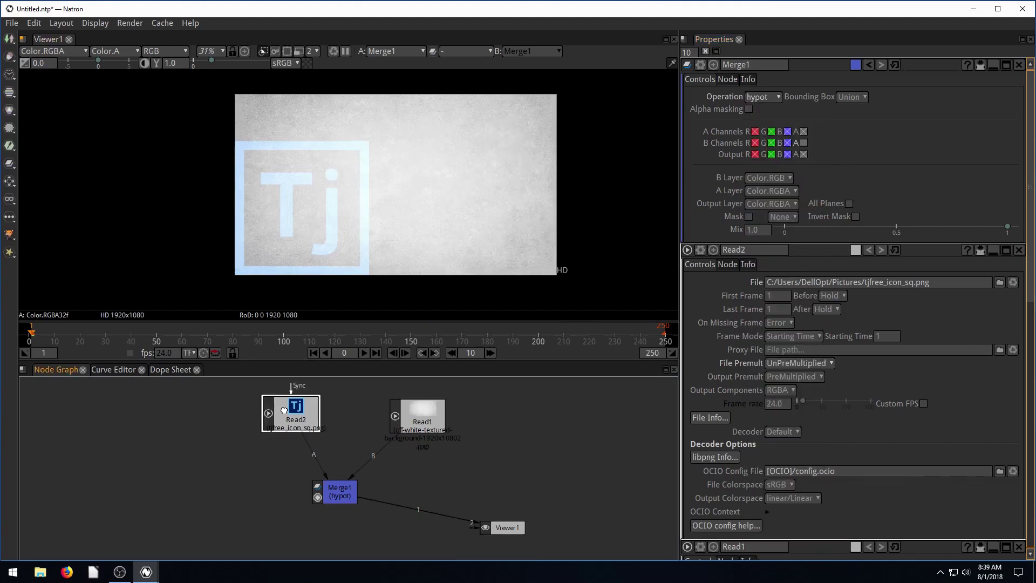
{"action": "left_click_drag", "start_coordinate": [297, 419], "coordinate": [305, 407]}
{"action": "left_click_drag", "start_coordinate": [422, 412], "coordinate": [421, 401]}
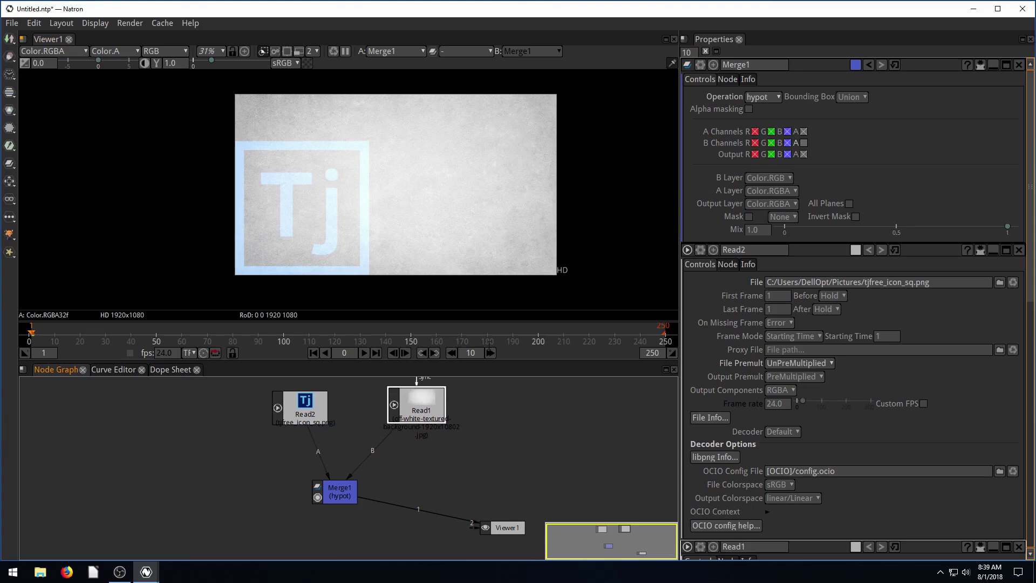
Try over, under and hard-light as Merge1's operation.
{"action": "left_click", "coordinate": [756, 96]}
{"action": "left_click", "coordinate": [761, 442]}
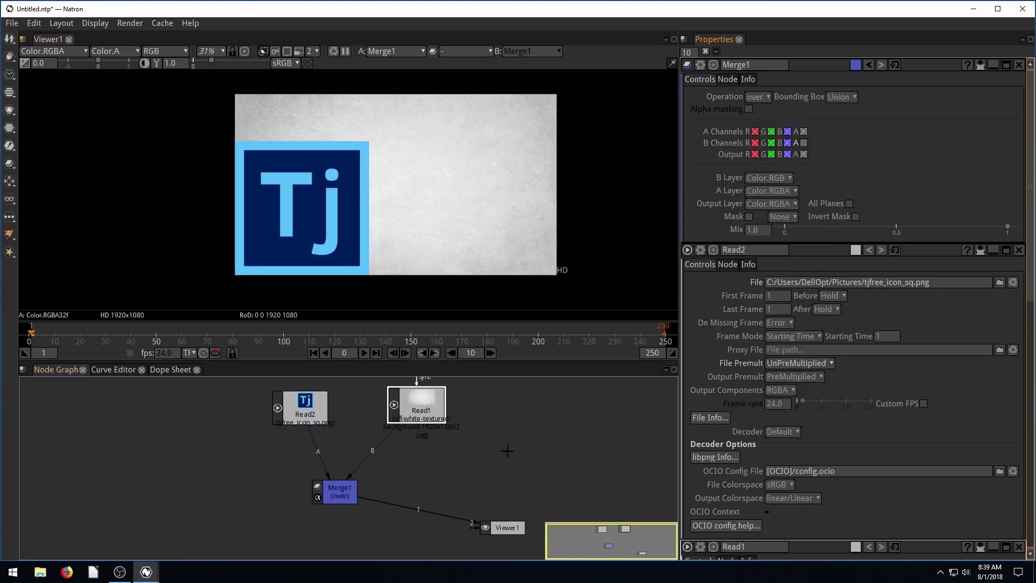
{"action": "left_click_drag", "start_coordinate": [319, 408], "coordinate": [303, 411]}
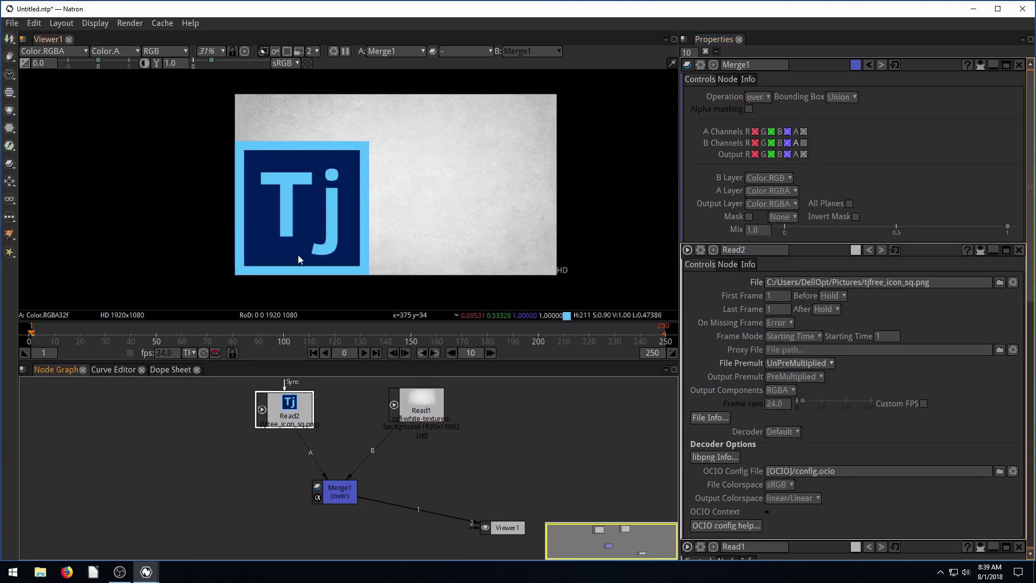
{"action": "left_click_drag", "start_coordinate": [417, 420], "coordinate": [404, 429]}
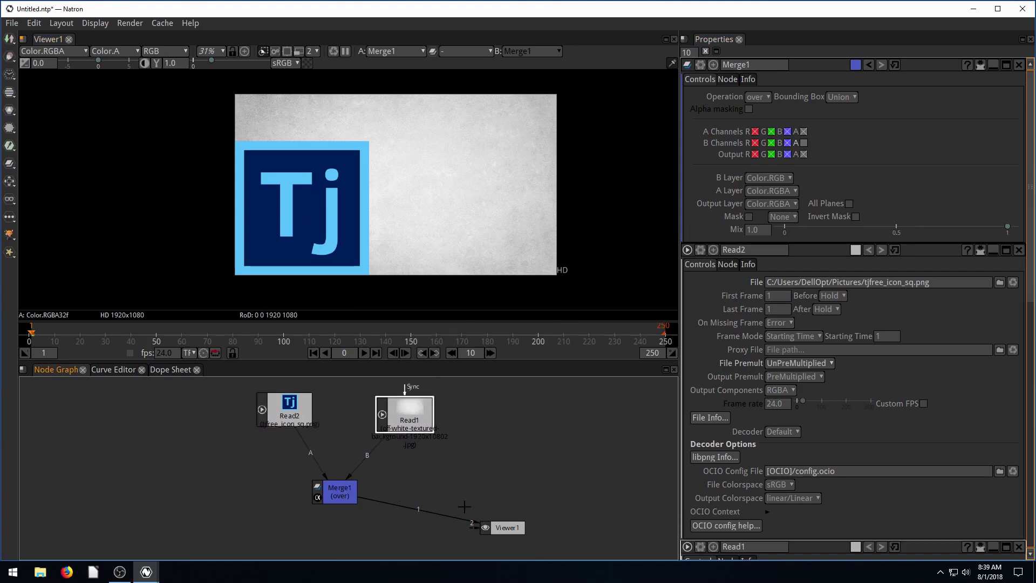
{"action": "left_click", "coordinate": [755, 96]}
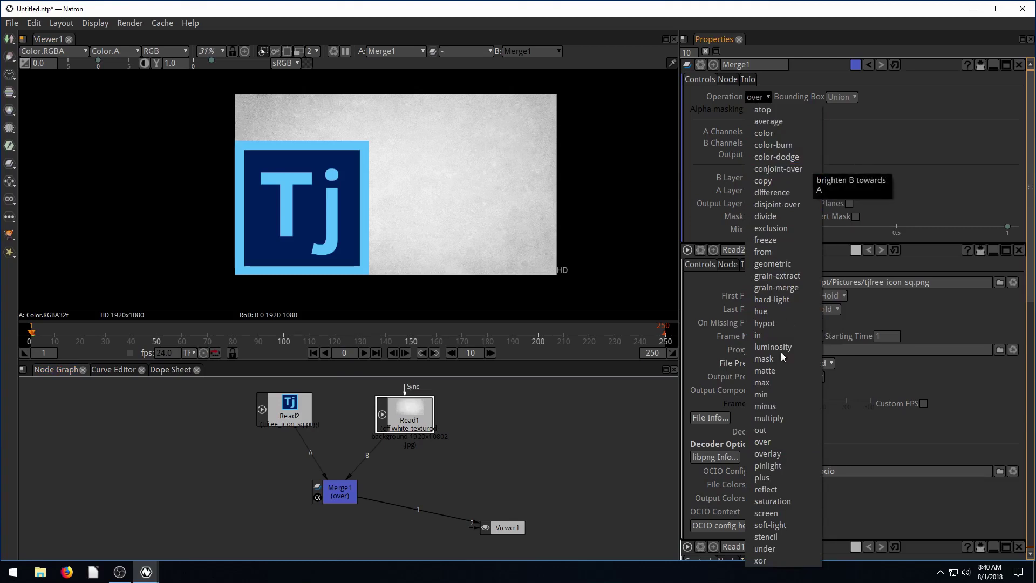
{"action": "left_click", "coordinate": [772, 550]}
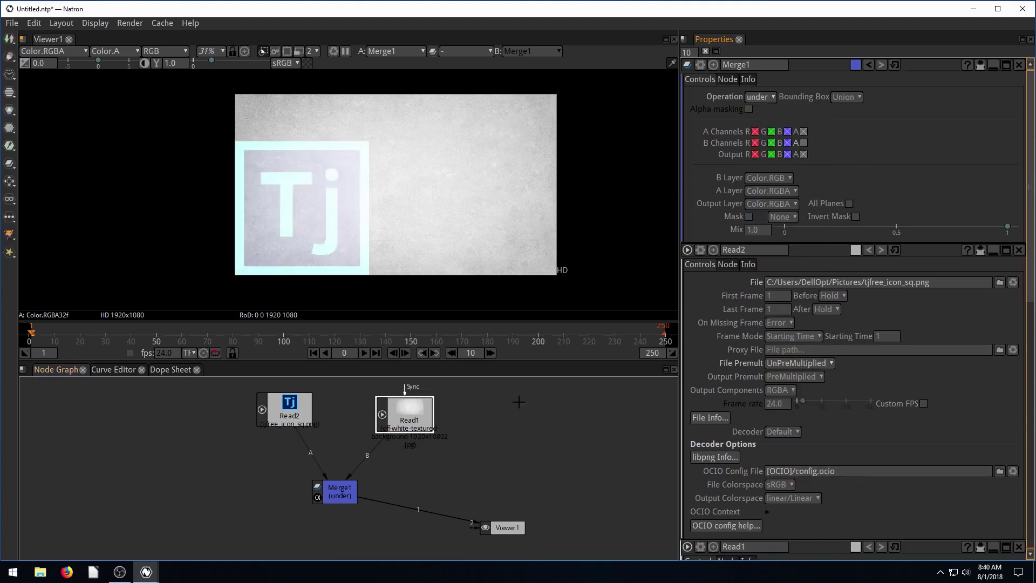
{"action": "left_click", "coordinate": [759, 97]}
{"action": "left_click", "coordinate": [773, 309]}
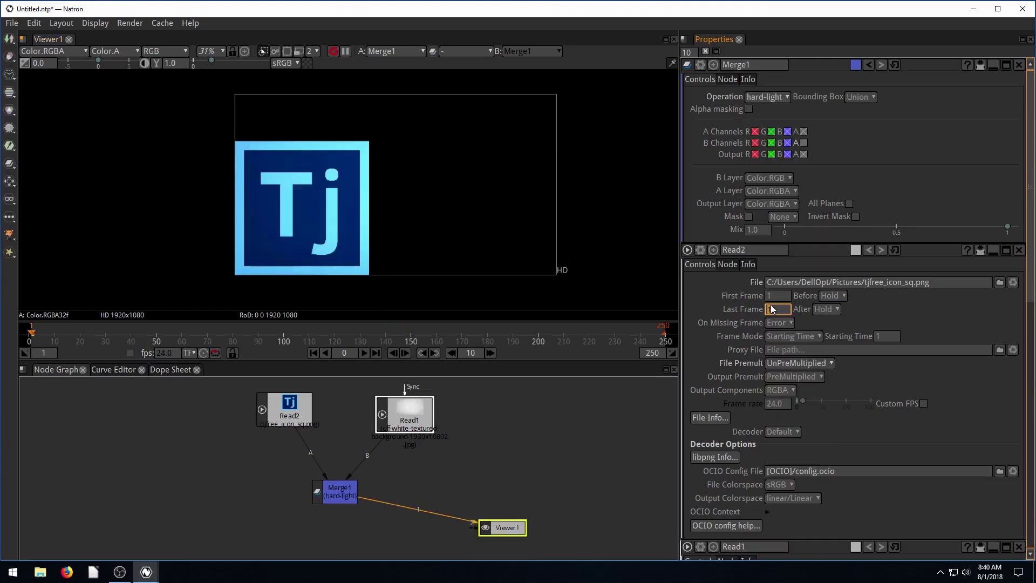
{"action": "left_click", "coordinate": [773, 99]}
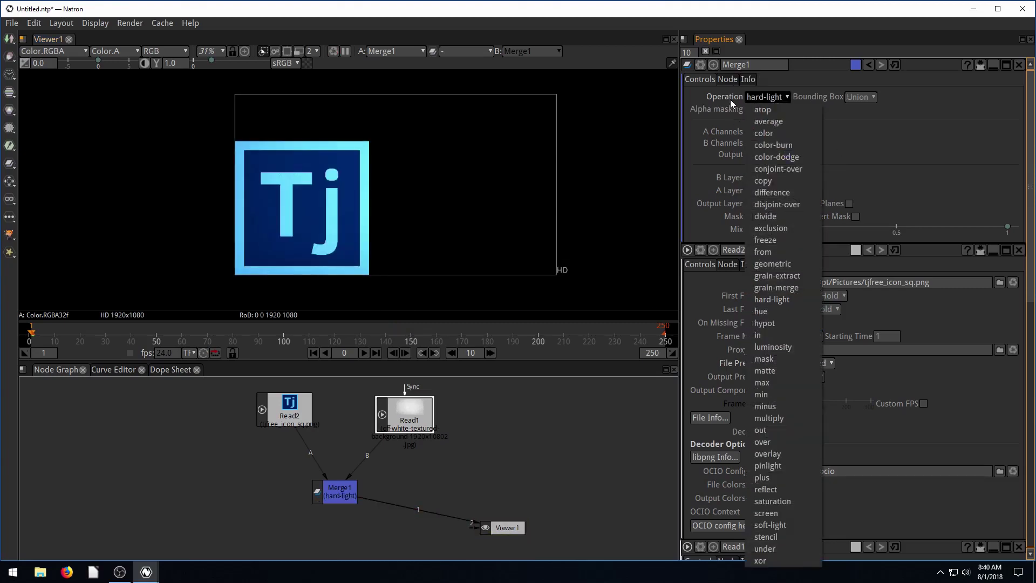
{"action": "left_click", "coordinate": [772, 99]}
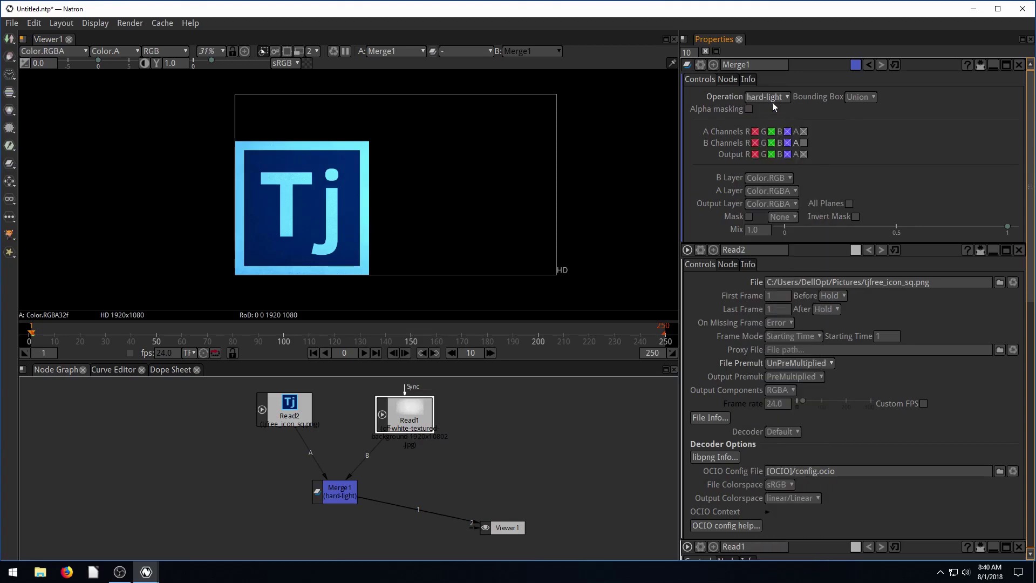
Set Merge1 back to over and tidy the Read, Merge1 and Viewer1 layout.
{"action": "left_click", "coordinate": [769, 98]}
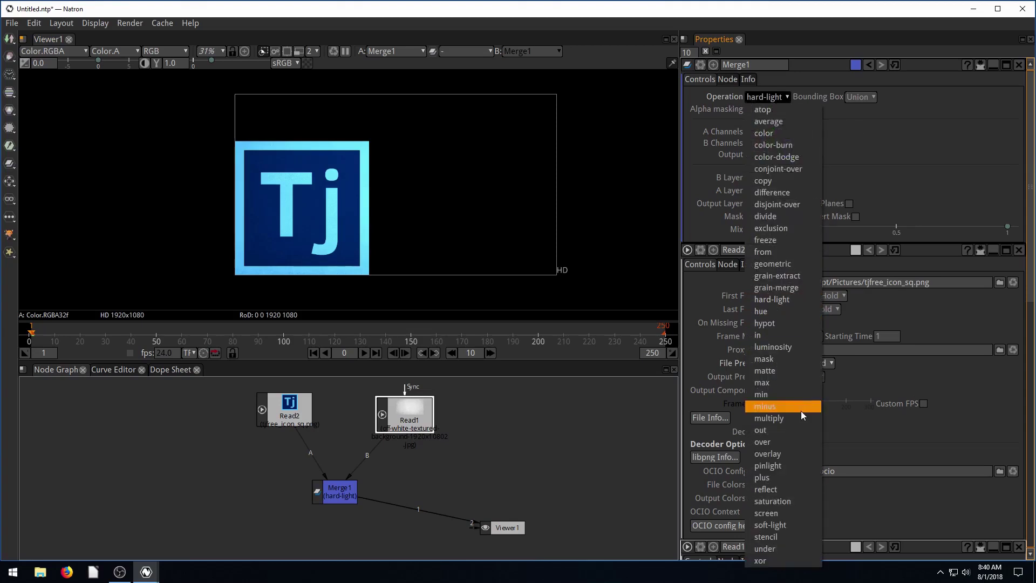
{"action": "left_click", "coordinate": [769, 442]}
{"action": "left_click_drag", "start_coordinate": [278, 400], "coordinate": [276, 404]}
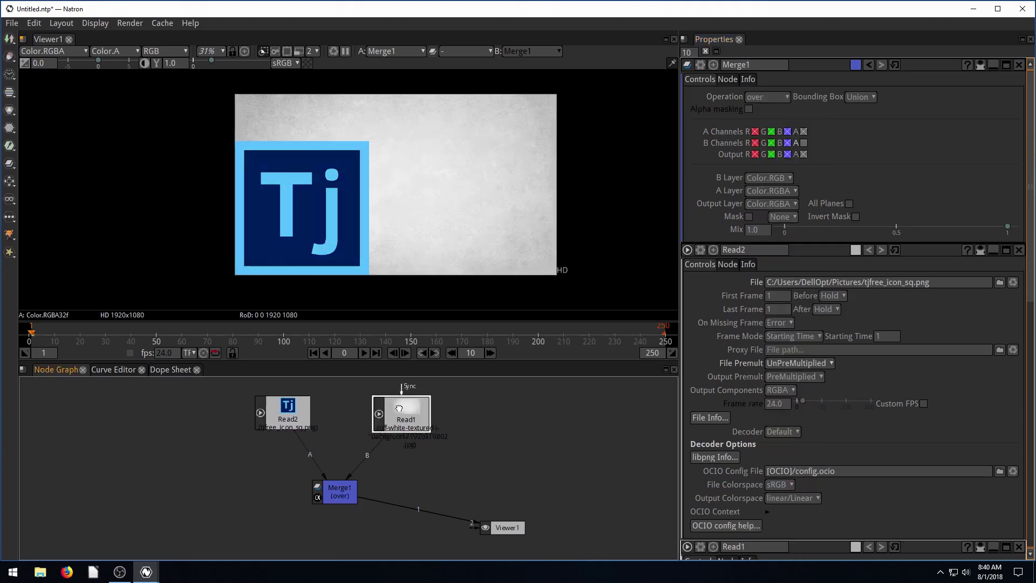
{"action": "left_click_drag", "start_coordinate": [410, 413], "coordinate": [392, 413]}
{"action": "left_click_drag", "start_coordinate": [348, 502], "coordinate": [341, 475]}
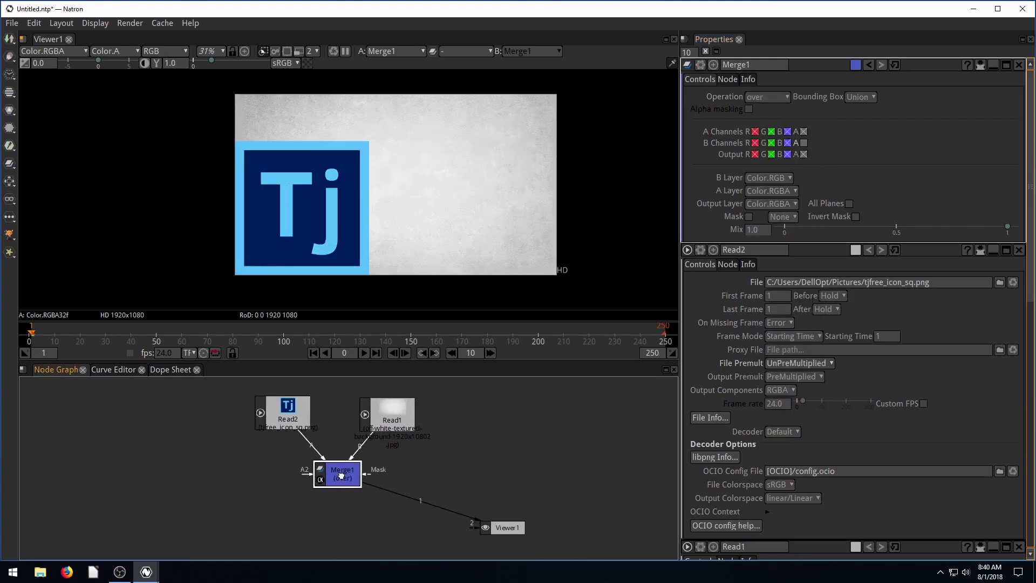
{"action": "left_click", "coordinate": [238, 449]}
{"action": "left_click_drag", "start_coordinate": [507, 527], "coordinate": [512, 522]}
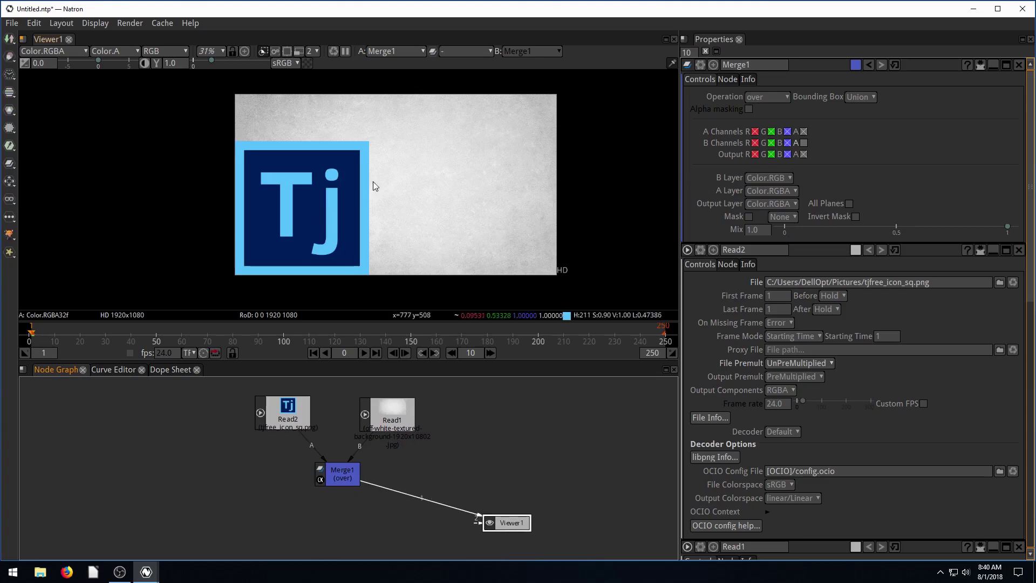
{"action": "left_click", "coordinate": [10, 58]}
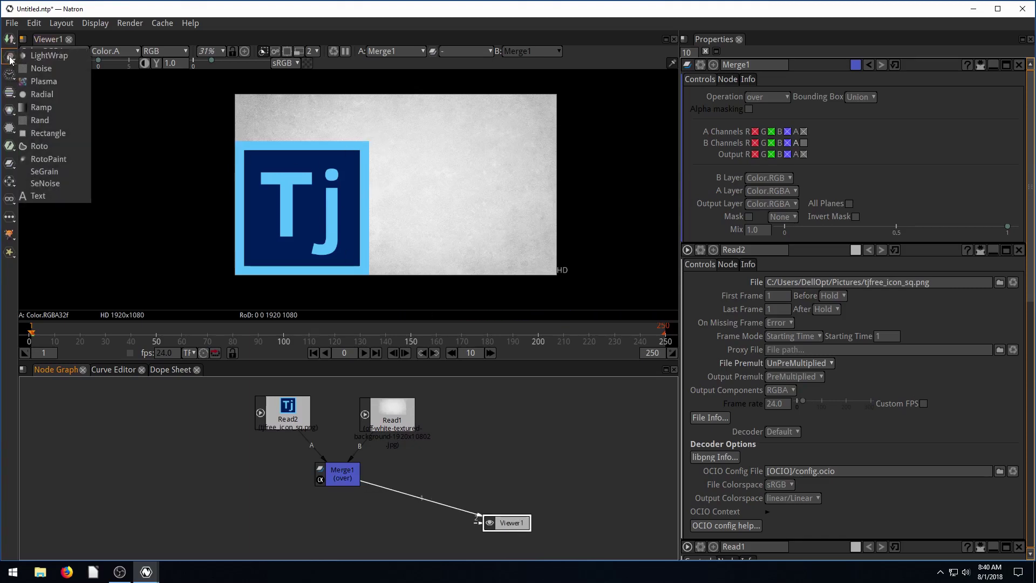
Add a Text1 node and replace its placeholder text with 'Hello World'.
{"action": "left_click", "coordinate": [39, 197]}
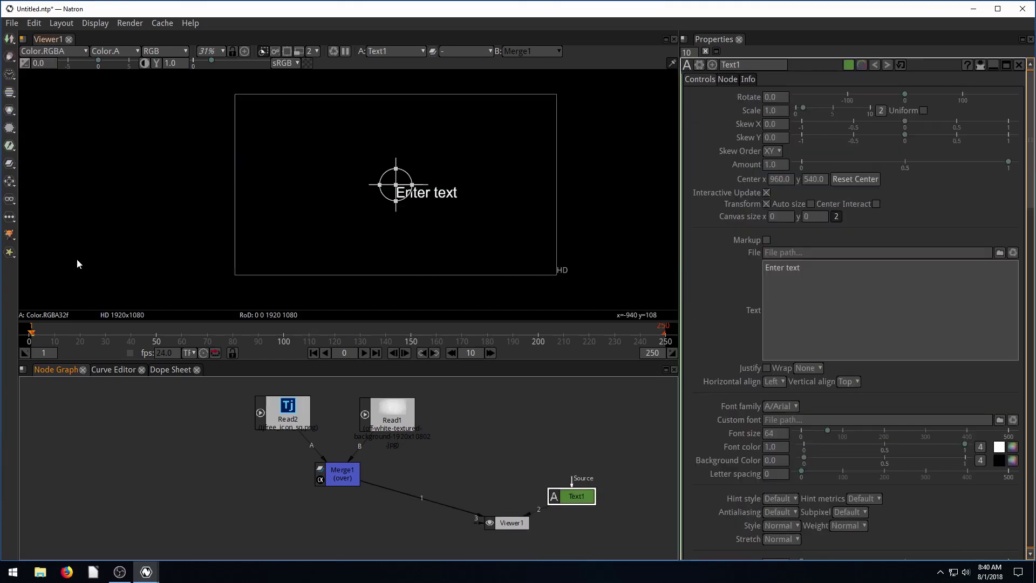
{"action": "left_click_drag", "start_coordinate": [571, 498], "coordinate": [555, 452]}
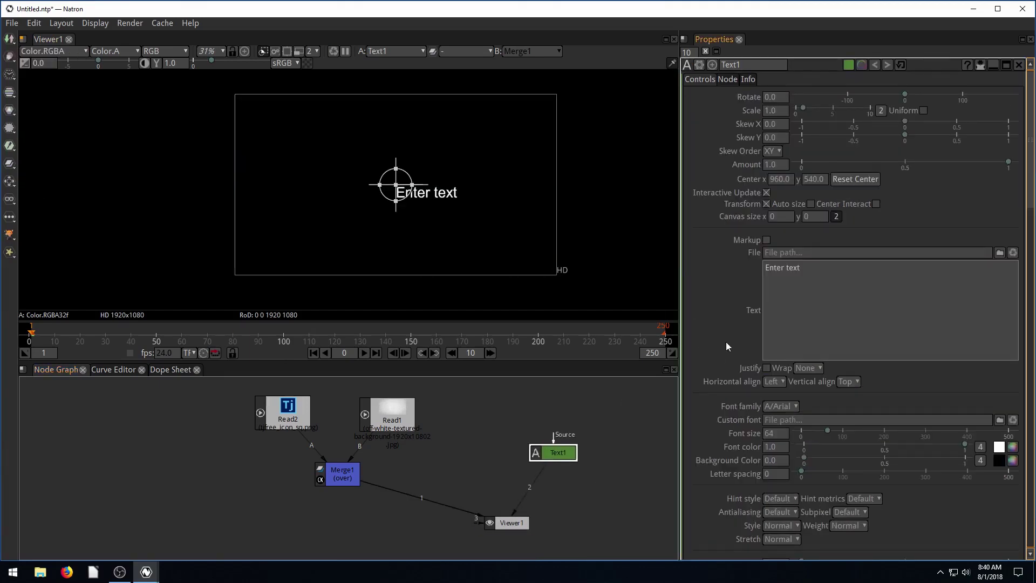
{"action": "left_click", "coordinate": [817, 274]}
{"action": "double_click", "coordinate": [817, 274]}
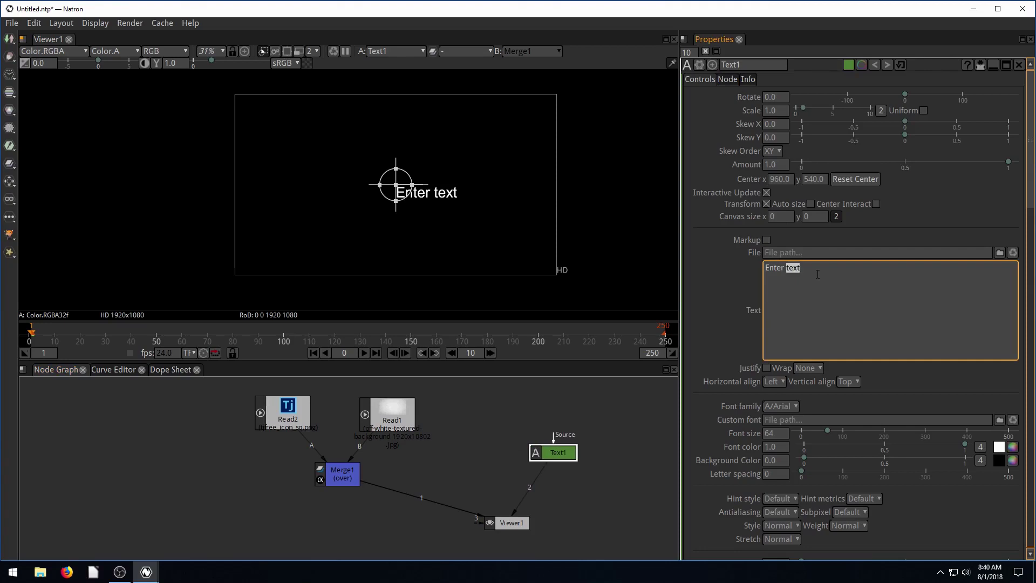
{"action": "left_click", "coordinate": [806, 268]}
{"action": "key", "text": "shift+Left"}
{"action": "key", "text": "shift+Left"}
{"action": "key", "text": "shift+Left"}
{"action": "key", "text": "shift+Left"}
{"action": "key", "text": "shift+Left"}
{"action": "key", "text": "shift+Left"}
{"action": "key", "text": "shift+Left"}
{"action": "key", "text": "shift+Left"}
{"action": "key", "text": "shift+Left"}
{"action": "key", "text": "shift+Left"}
{"action": "type", "text": "He"}
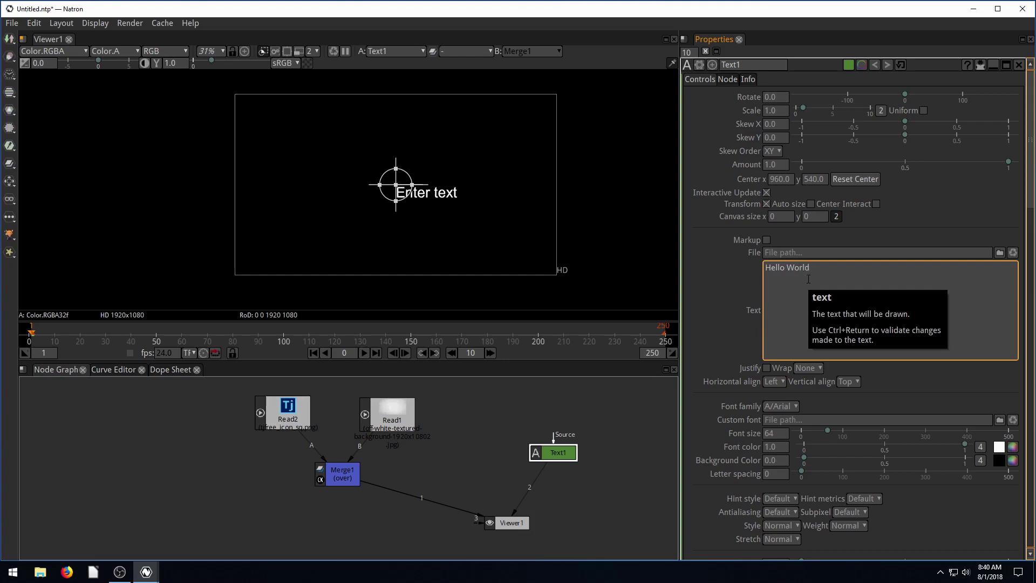
{"action": "key", "text": "ctrl+Return"}
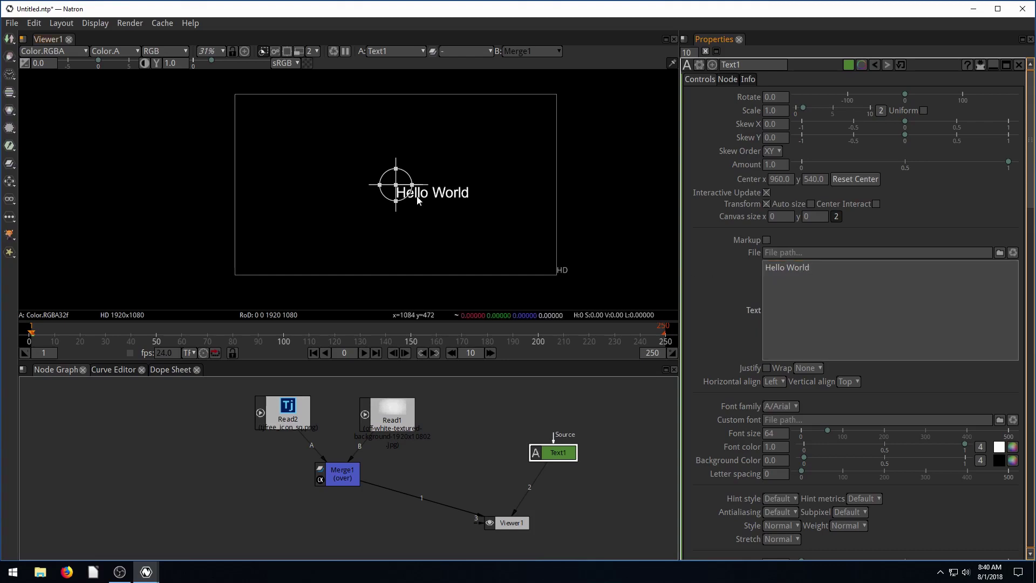
Move the Hello World text toward the top-left and rearrange the Viewer1, Text1, Read1 and Read2 nodes.
{"action": "left_click_drag", "start_coordinate": [394, 187], "coordinate": [348, 116]}
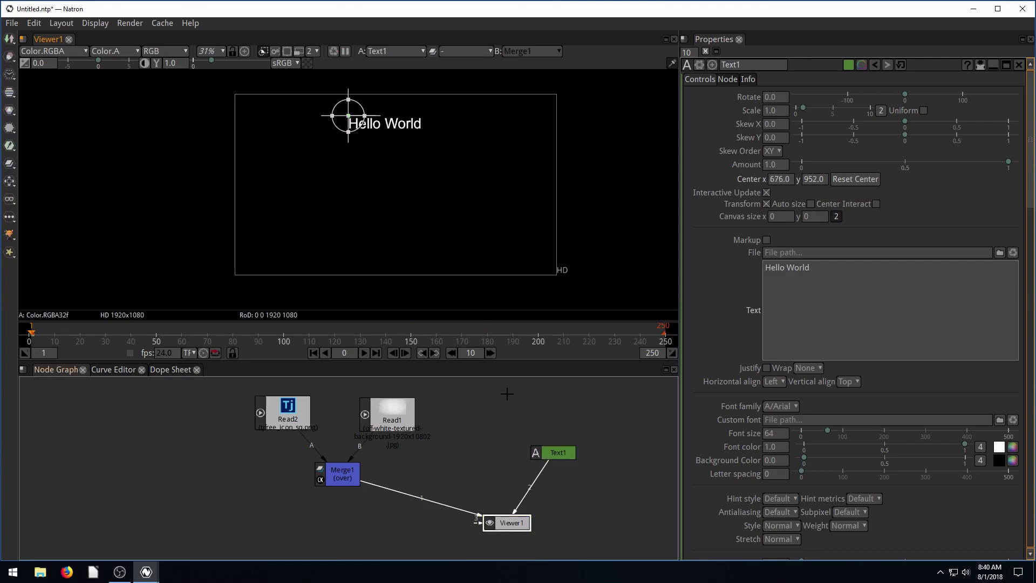
{"action": "left_click", "coordinate": [483, 462]}
{"action": "left_click_drag", "start_coordinate": [507, 521], "coordinate": [477, 515]}
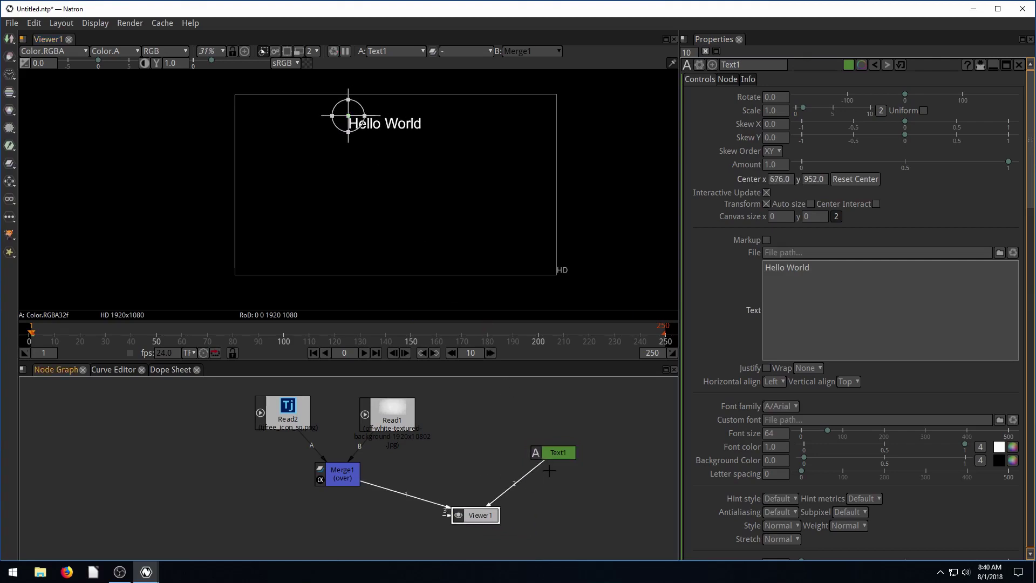
{"action": "left_click_drag", "start_coordinate": [548, 453], "coordinate": [543, 435]}
{"action": "left_click_drag", "start_coordinate": [478, 515], "coordinate": [486, 515]}
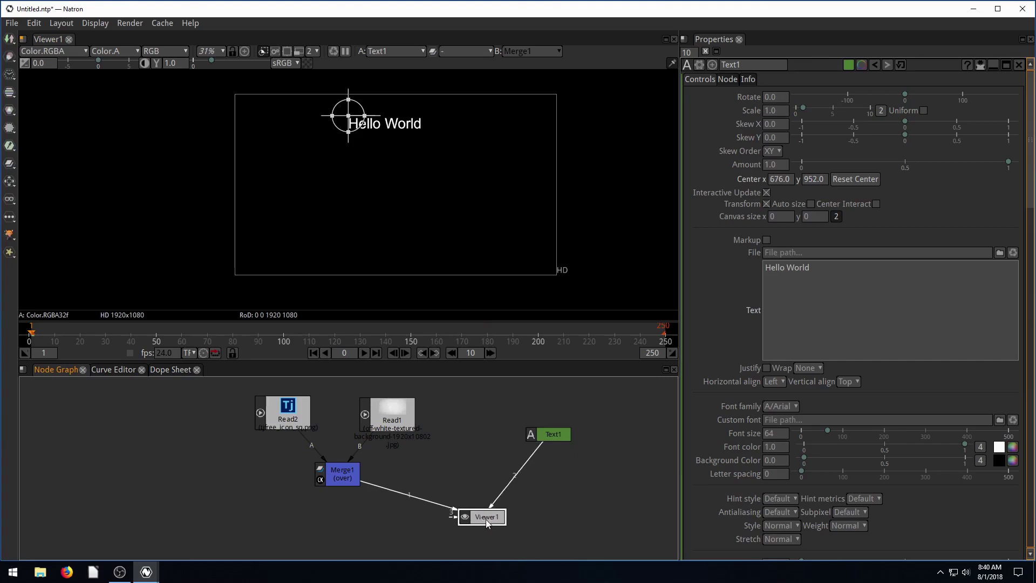
{"action": "left_click_drag", "start_coordinate": [372, 421], "coordinate": [369, 420]}
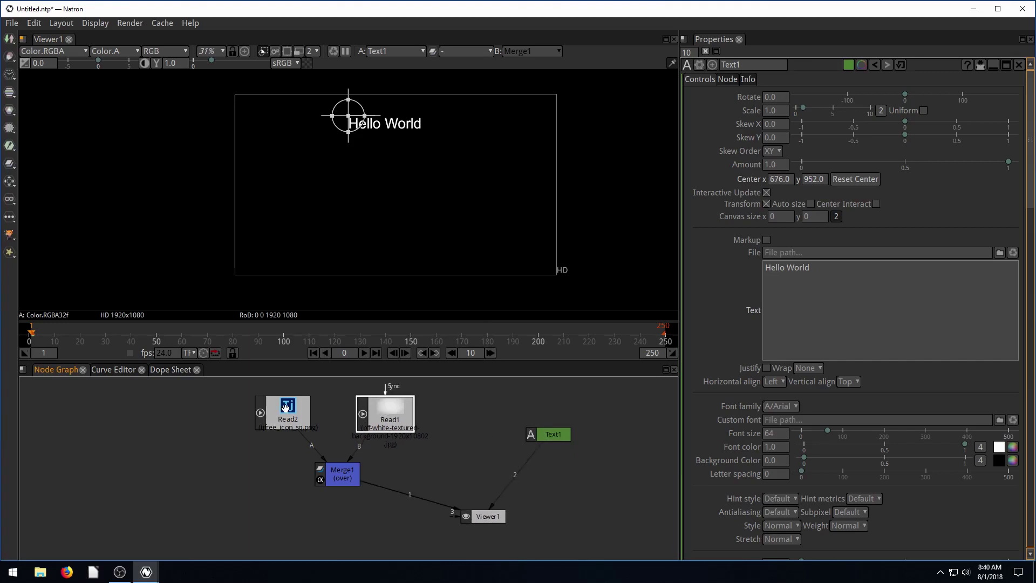
{"action": "left_click_drag", "start_coordinate": [288, 416], "coordinate": [289, 415]}
{"action": "left_click", "coordinate": [166, 451]}
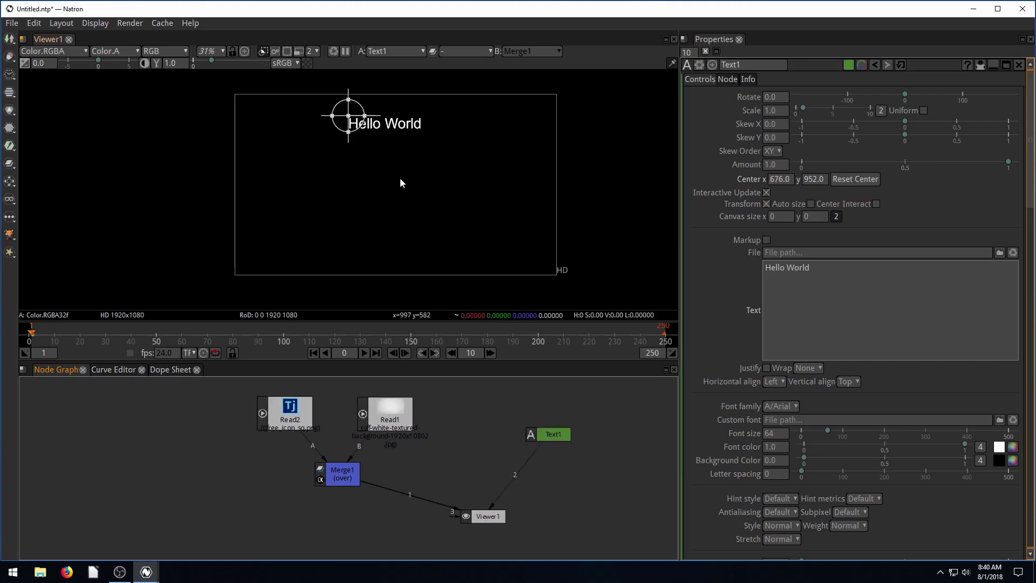
{"action": "left_click_drag", "start_coordinate": [488, 515], "coordinate": [457, 518]}
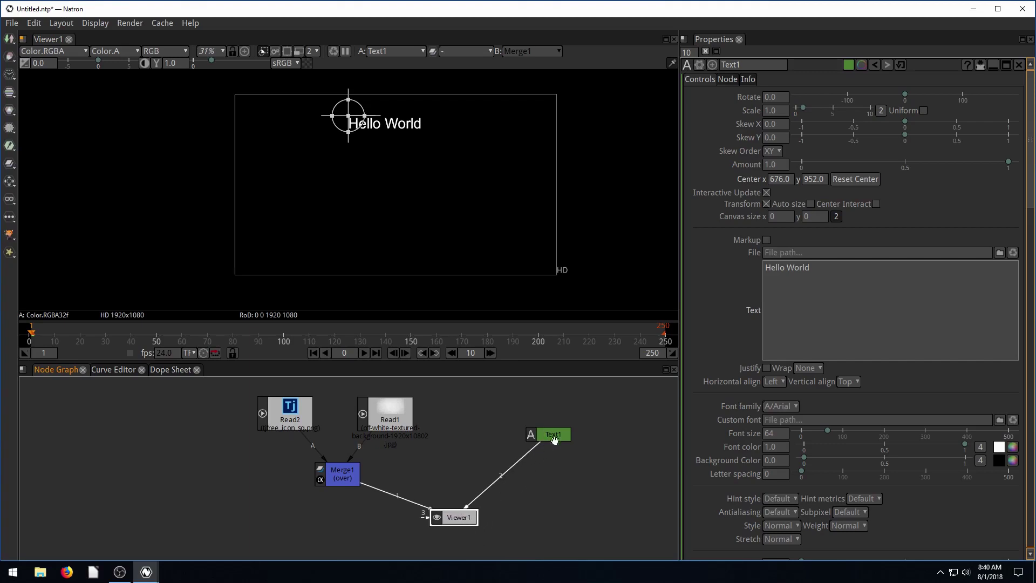
{"action": "left_click", "coordinate": [484, 452]}
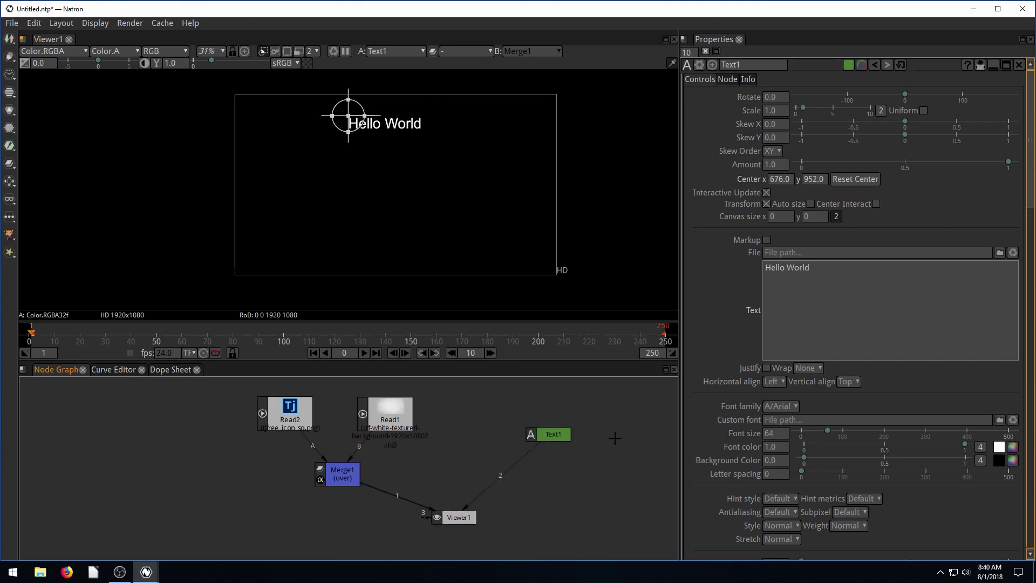
Compare the Merge1 and Text1 inputs in the viewer, then disconnect both from Viewer1.
{"action": "key", "text": "1"}
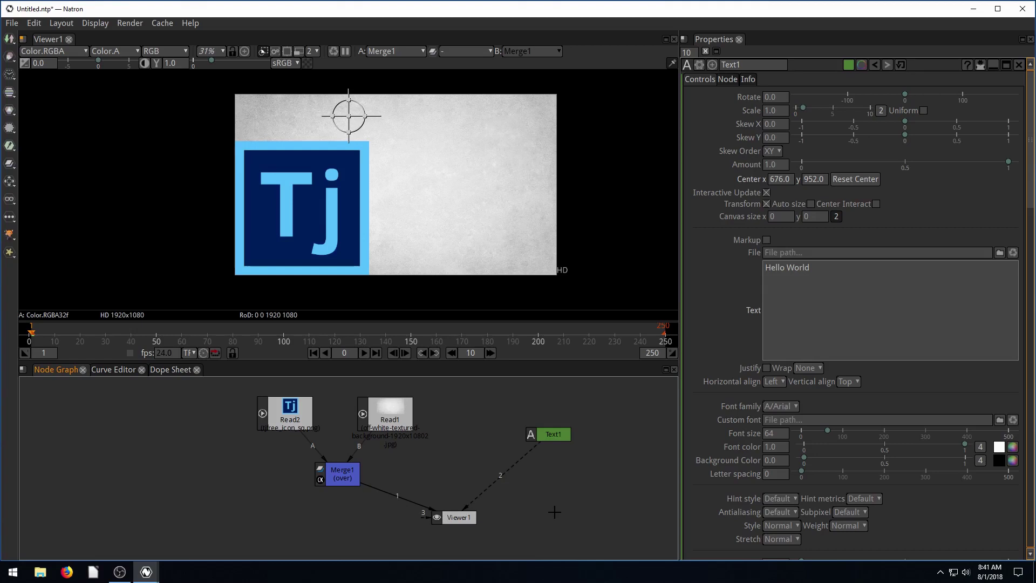
{"action": "key", "text": "2"}
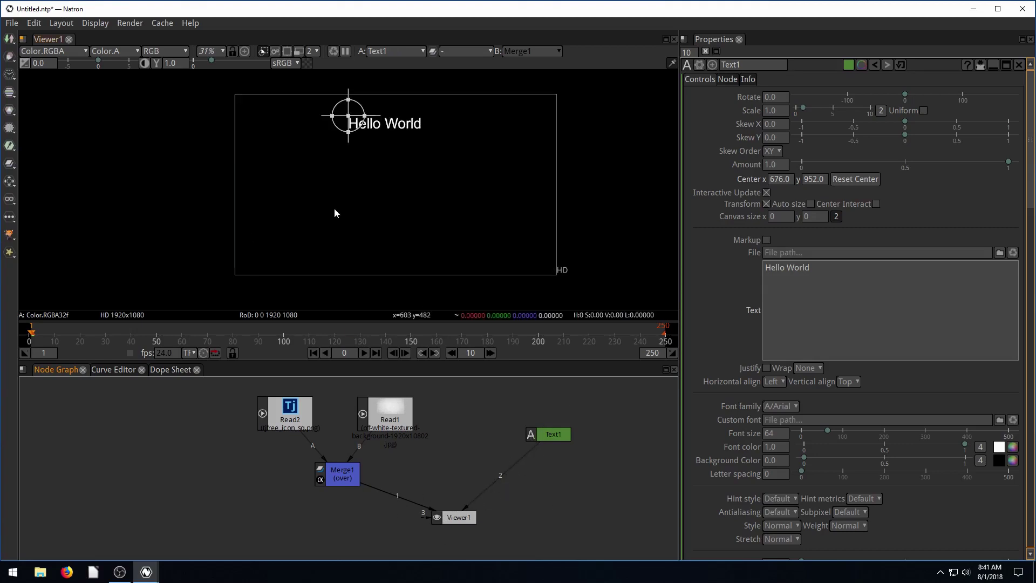
{"action": "left_click_drag", "start_coordinate": [459, 518], "coordinate": [548, 509]}
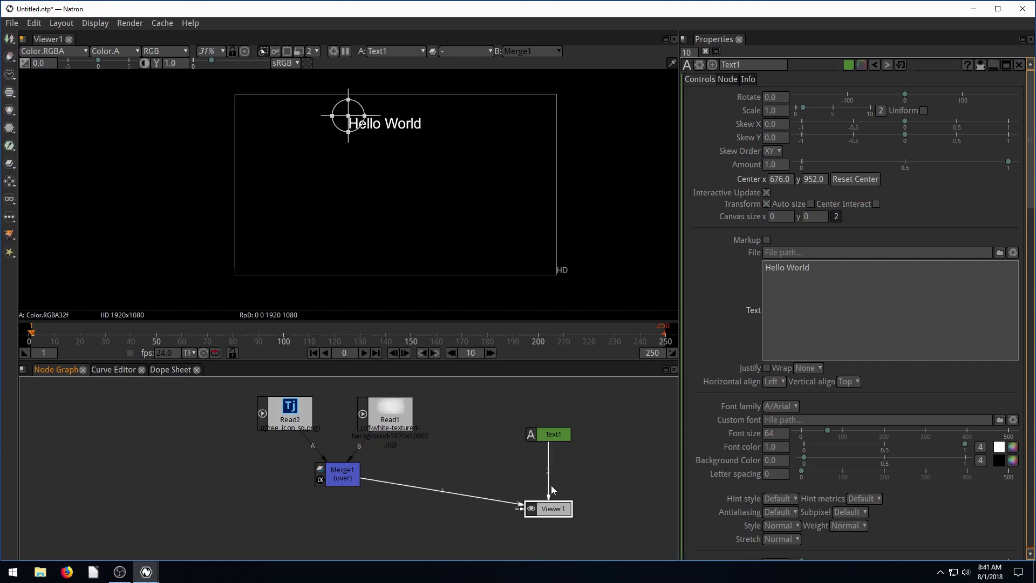
{"action": "left_click_drag", "start_coordinate": [542, 429], "coordinate": [542, 418]}
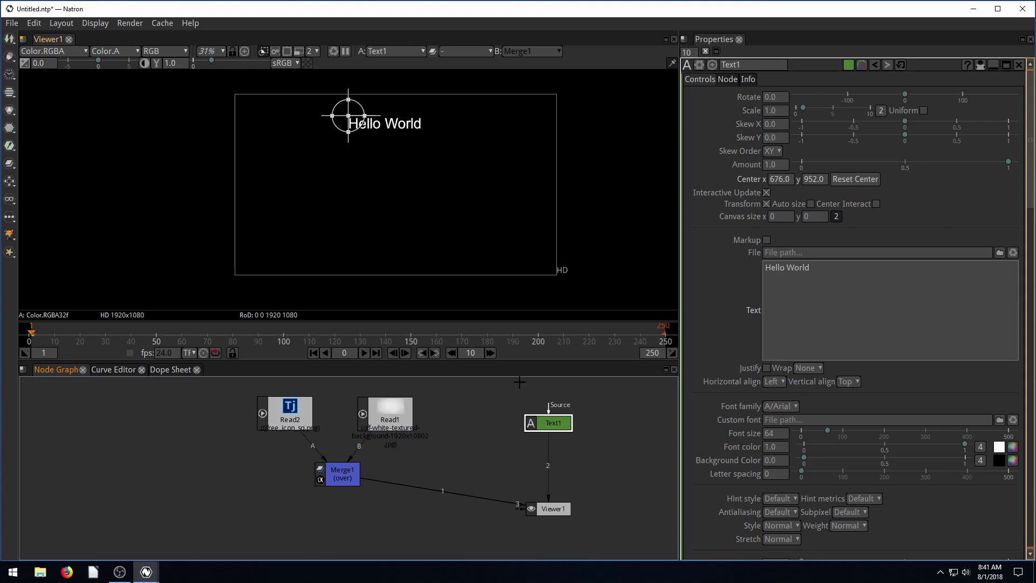
{"action": "left_click_drag", "start_coordinate": [507, 497], "coordinate": [345, 475]}
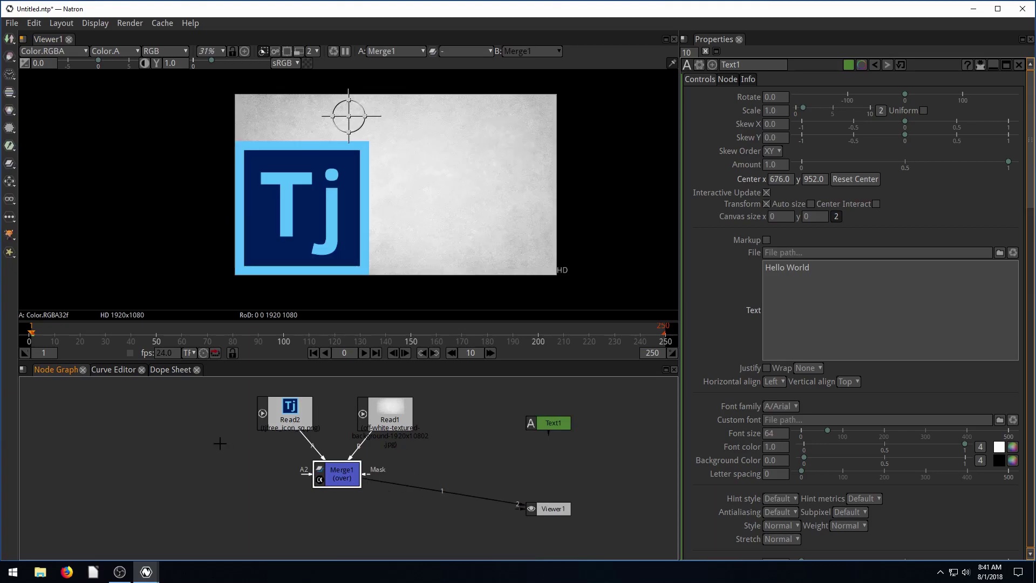
{"action": "left_click", "coordinate": [599, 487]}
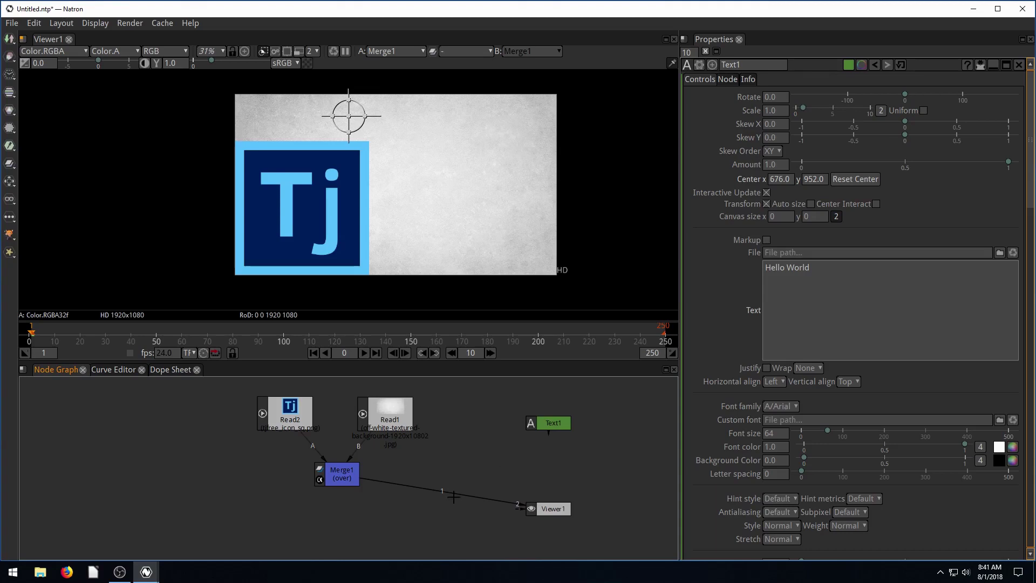
{"action": "left_click_drag", "start_coordinate": [456, 497], "coordinate": [434, 509]}
Add a Merge2 node and connect Merge1 into its B input.
{"action": "left_click_drag", "start_coordinate": [551, 511], "coordinate": [575, 508]}
{"action": "left_click", "coordinate": [500, 490]}
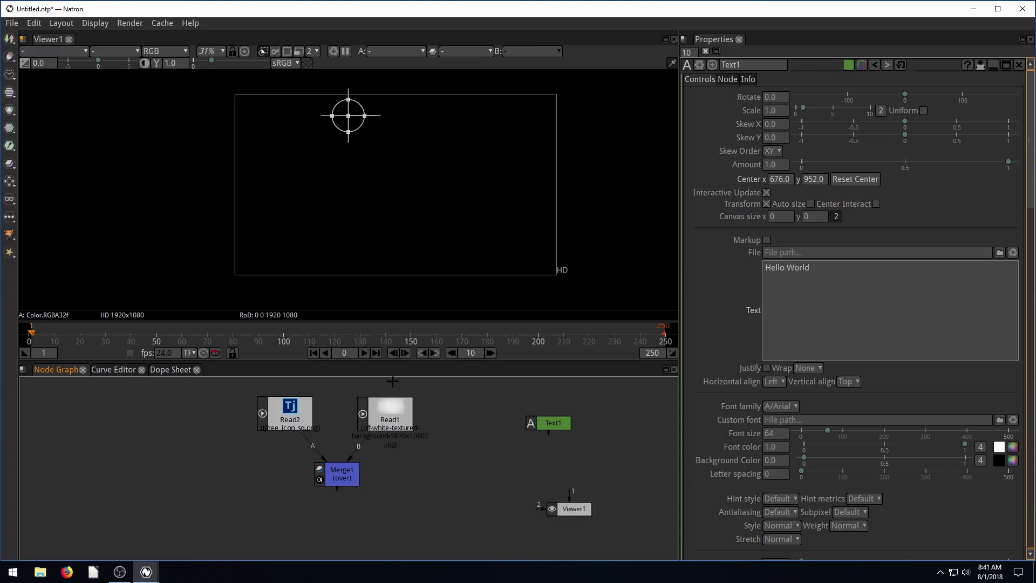
{"action": "left_click", "coordinate": [11, 164]}
{"action": "left_click", "coordinate": [44, 227]}
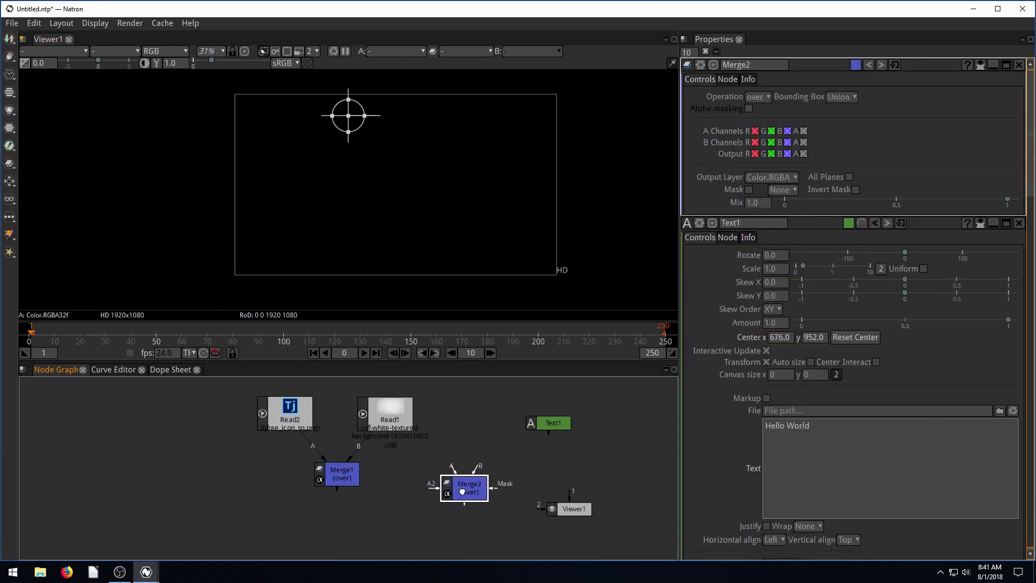
{"action": "left_click", "coordinate": [464, 497]}
{"action": "left_click_drag", "start_coordinate": [462, 487], "coordinate": [438, 511]}
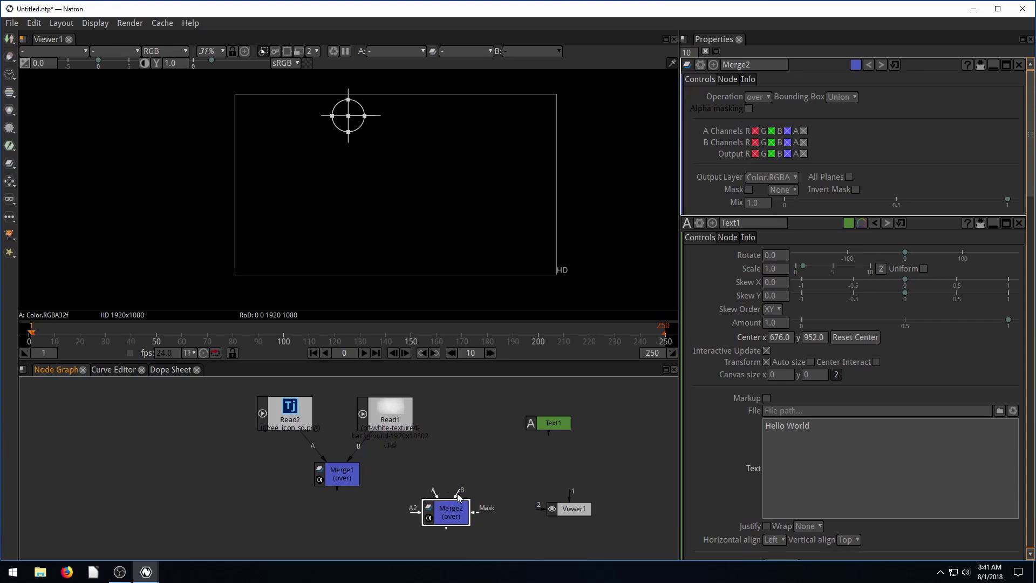
{"action": "left_click_drag", "start_coordinate": [401, 454], "coordinate": [350, 480]}
{"action": "left_click_drag", "start_coordinate": [442, 511], "coordinate": [479, 520]}
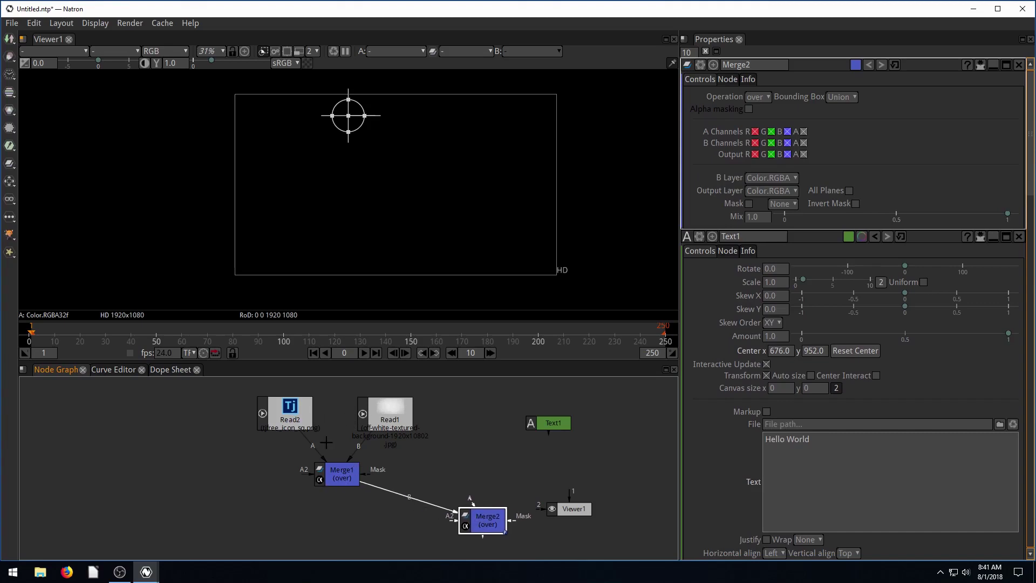
Keep Merge2's operation as over and connect its output to Viewer1.
{"action": "left_click_drag", "start_coordinate": [339, 478], "coordinate": [336, 478]}
{"action": "left_click_drag", "start_coordinate": [552, 510], "coordinate": [581, 510]}
{"action": "left_click_drag", "start_coordinate": [487, 518], "coordinate": [545, 428]}
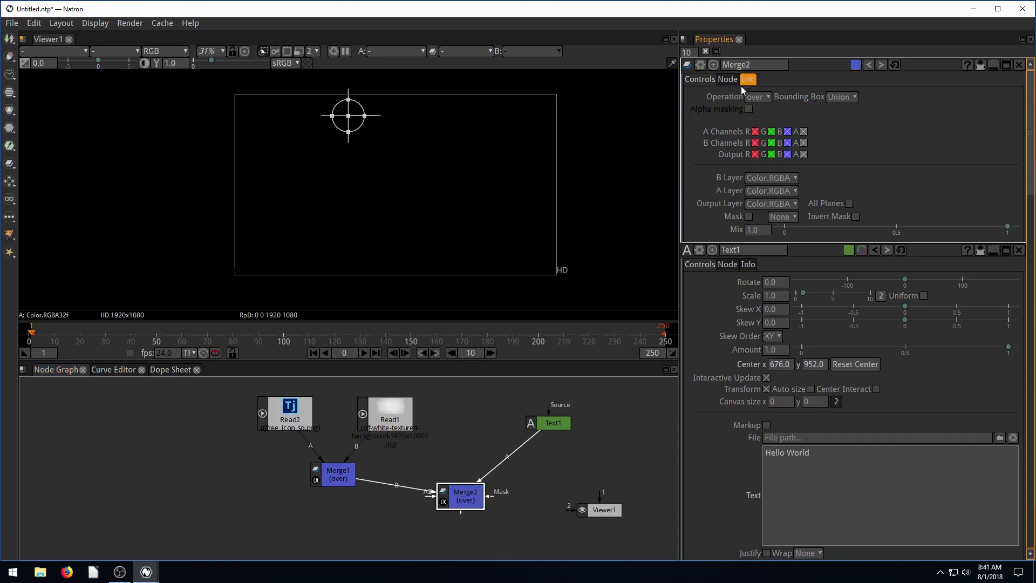
{"action": "left_click", "coordinate": [758, 97]}
{"action": "left_click", "coordinate": [725, 123]}
{"action": "left_click_drag", "start_coordinate": [553, 426], "coordinate": [551, 428]}
{"action": "left_click_drag", "start_coordinate": [460, 503], "coordinate": [470, 507]}
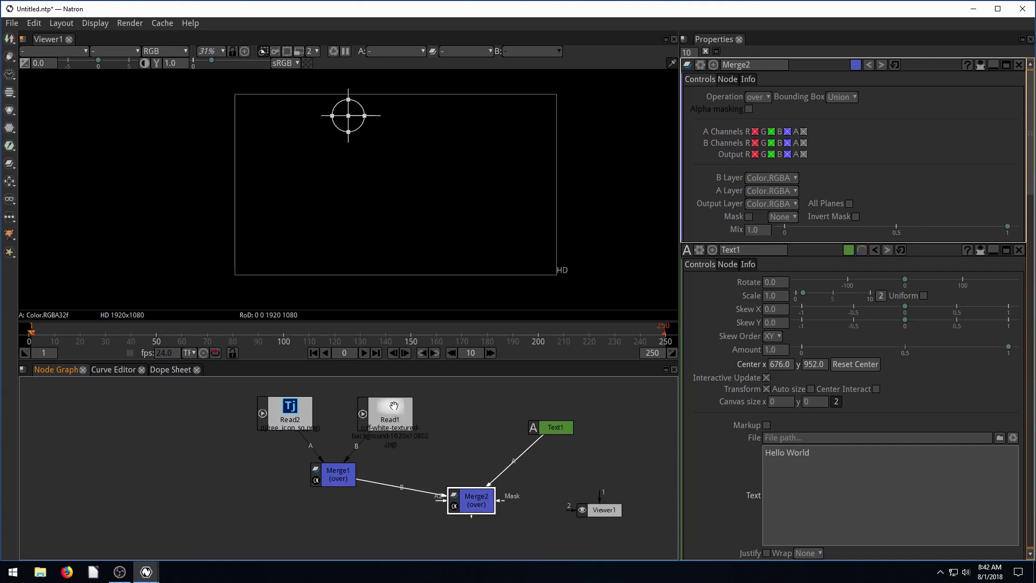
{"action": "left_click_drag", "start_coordinate": [394, 405], "coordinate": [408, 407]}
{"action": "left_click_drag", "start_coordinate": [302, 412], "coordinate": [319, 417]}
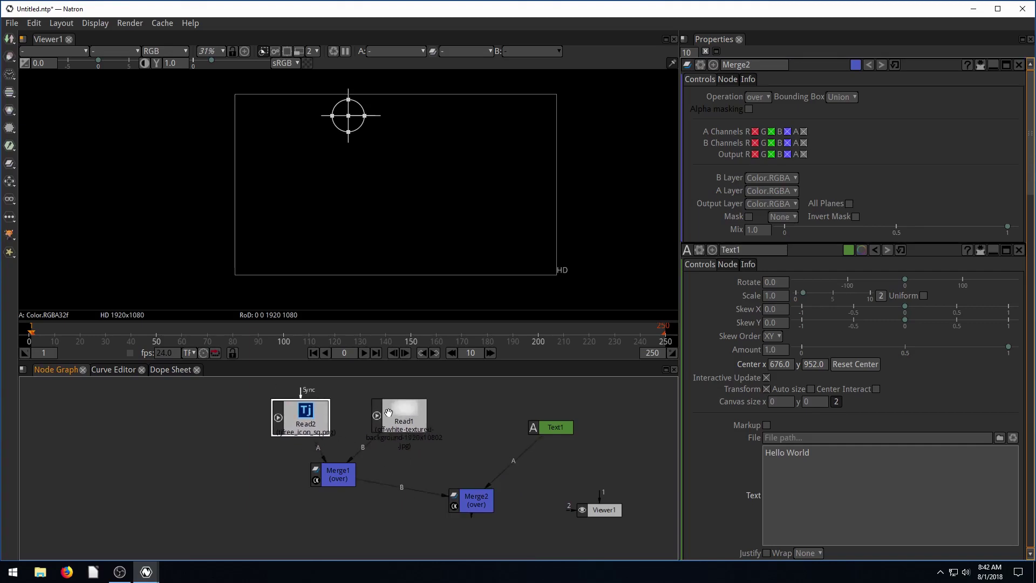
{"action": "left_click", "coordinate": [388, 412]}
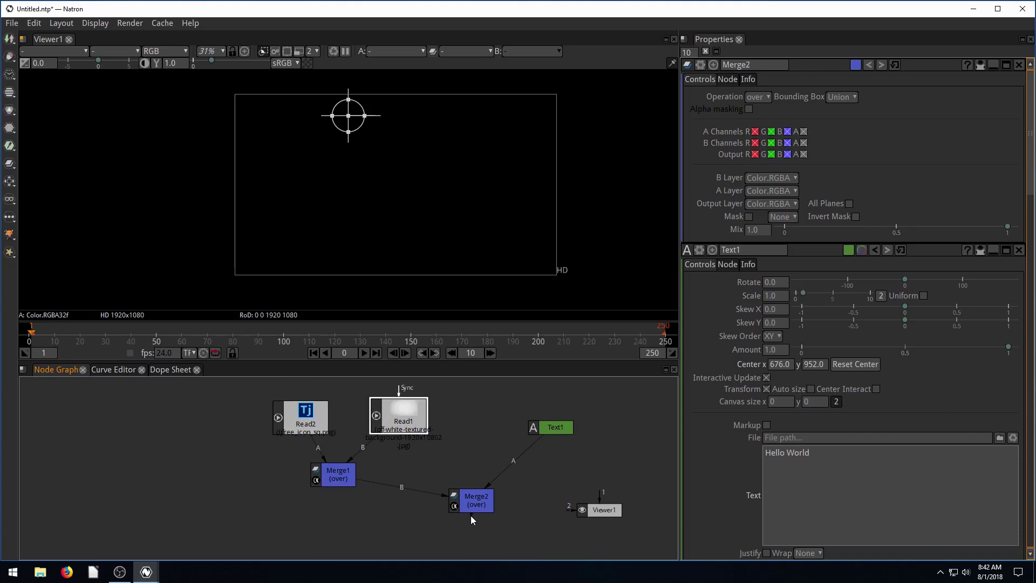
{"action": "left_click_drag", "start_coordinate": [471, 519], "coordinate": [600, 510]}
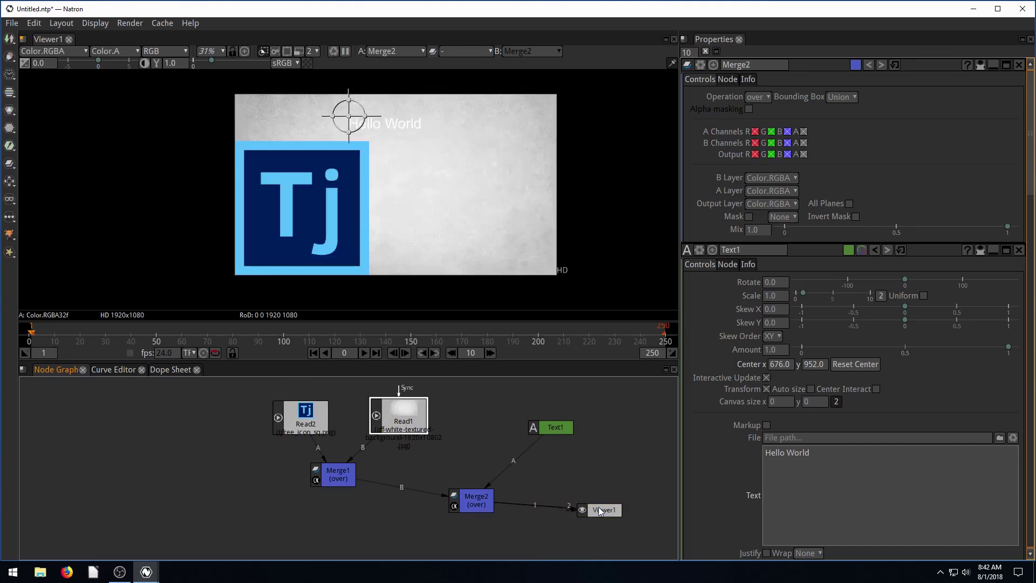
Tidy the graph by repositioning Read2, Read1, Merge1, Merge2, Text1 and Viewer1.
{"action": "scroll", "coordinate": [384, 189], "scroll_direction": "up", "scroll_amount": 2}
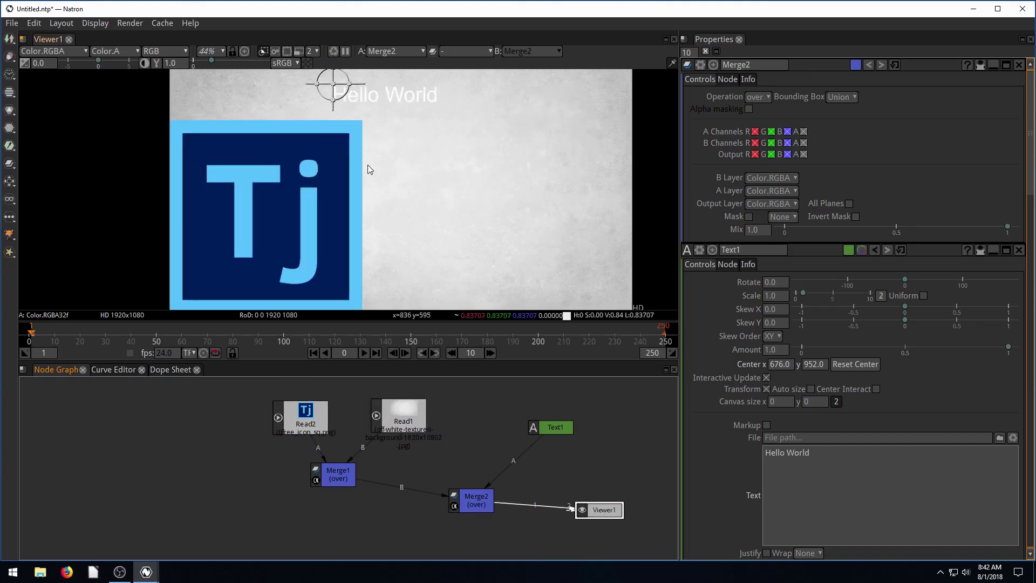
{"action": "scroll", "coordinate": [343, 134], "scroll_direction": "down", "scroll_amount": 1}
{"action": "left_click_drag", "start_coordinate": [341, 128], "coordinate": [375, 150]}
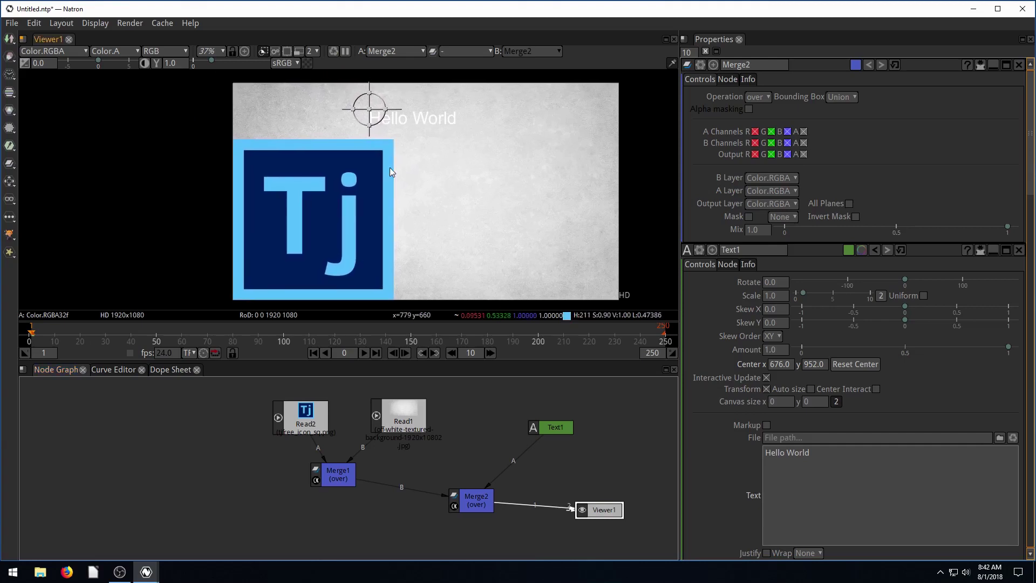
{"action": "left_click_drag", "start_coordinate": [310, 411], "coordinate": [228, 405]}
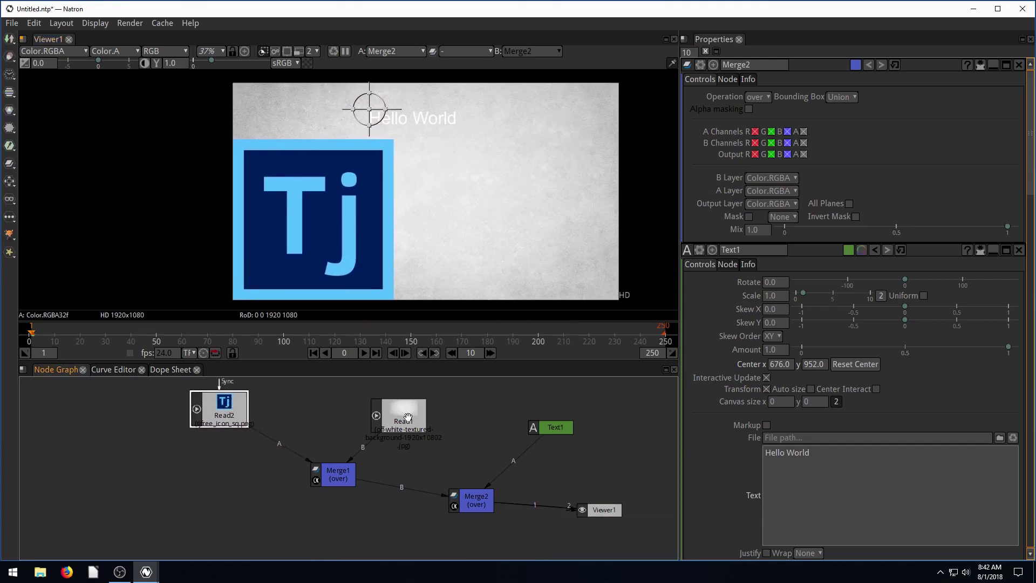
{"action": "left_click_drag", "start_coordinate": [407, 417], "coordinate": [334, 410]}
{"action": "left_click_drag", "start_coordinate": [337, 473], "coordinate": [276, 467]}
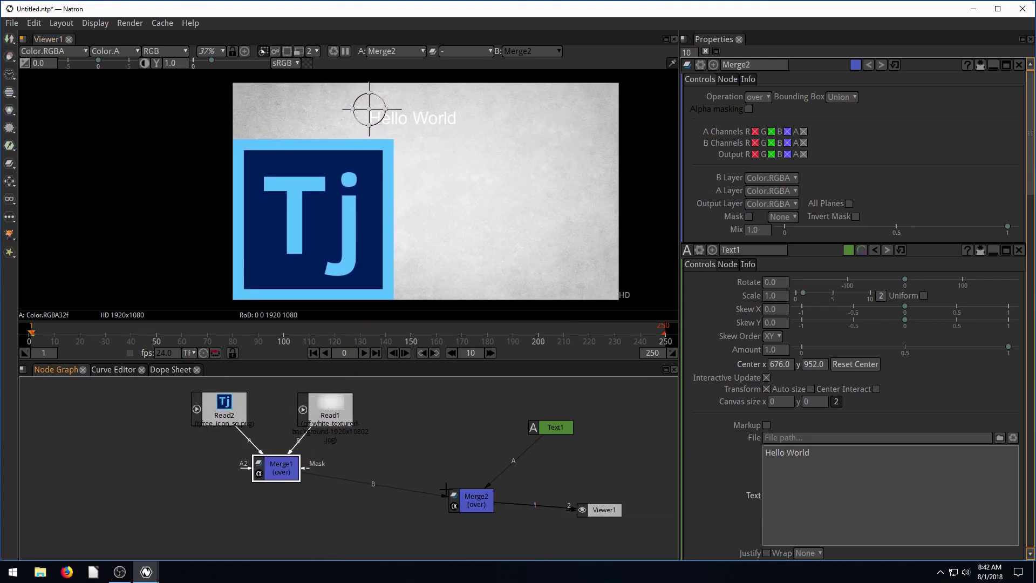
{"action": "left_click_drag", "start_coordinate": [445, 490], "coordinate": [357, 501]}
{"action": "left_click", "coordinate": [545, 427]}
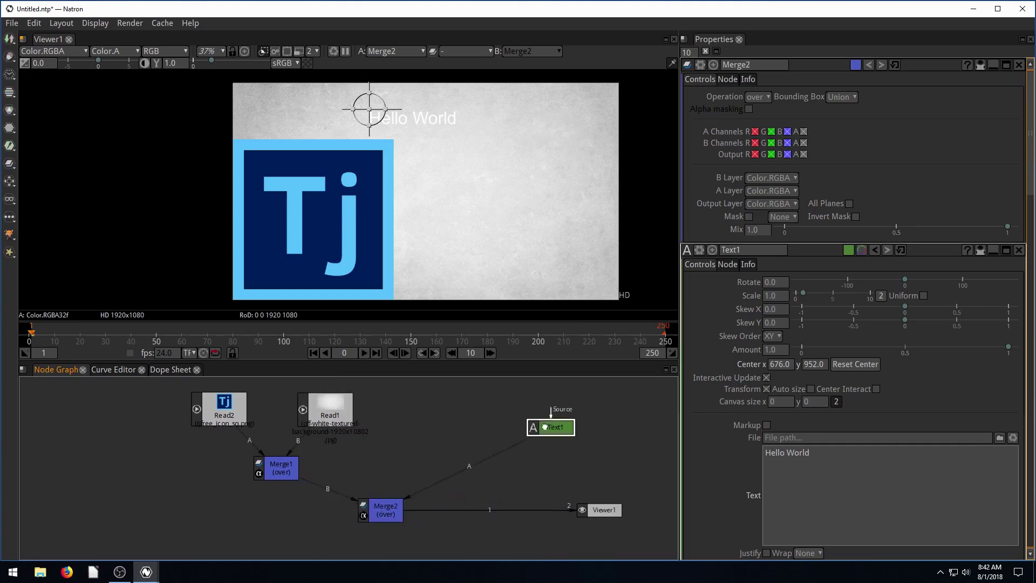
{"action": "left_click_drag", "start_coordinate": [545, 427], "coordinate": [443, 460]}
{"action": "left_click_drag", "start_coordinate": [593, 510], "coordinate": [478, 541]}
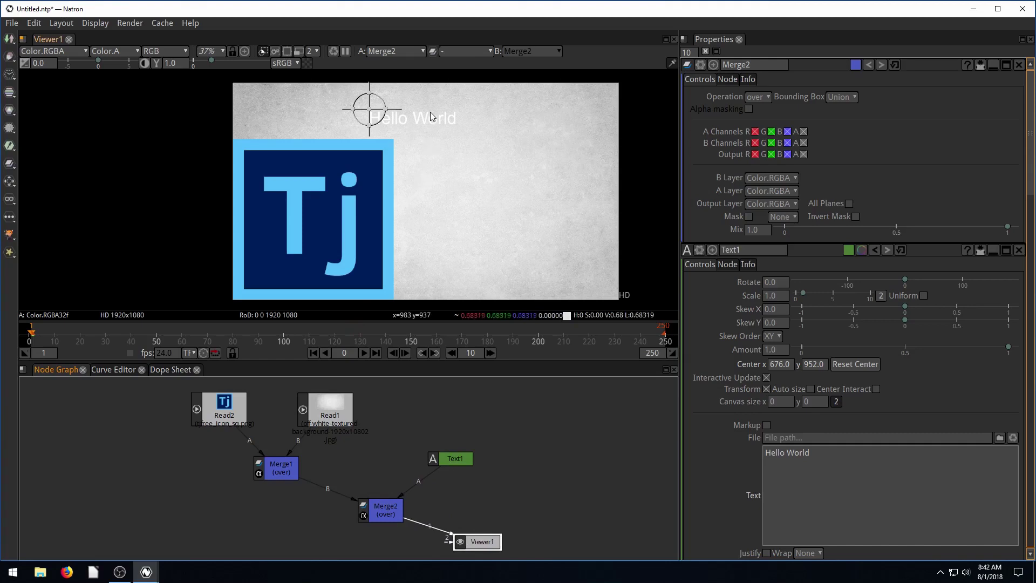
Change Text1's font colour to blue and move the text right along the top.
{"action": "double_click", "coordinate": [458, 464]}
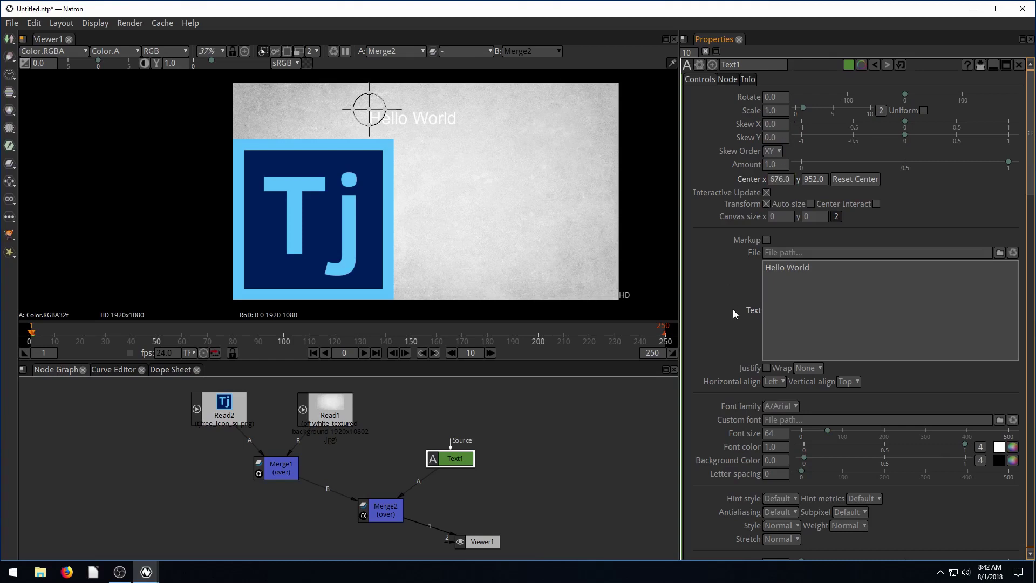
{"action": "left_click", "coordinate": [1013, 446]}
{"action": "mouse_move", "coordinate": [587, 259]}
{"action": "left_mouse_down"}
{"action": "mouse_move", "coordinate": [561, 196]}
{"action": "mouse_move", "coordinate": [553, 200]}
{"action": "left_mouse_up"}
{"action": "left_click", "coordinate": [614, 381]}
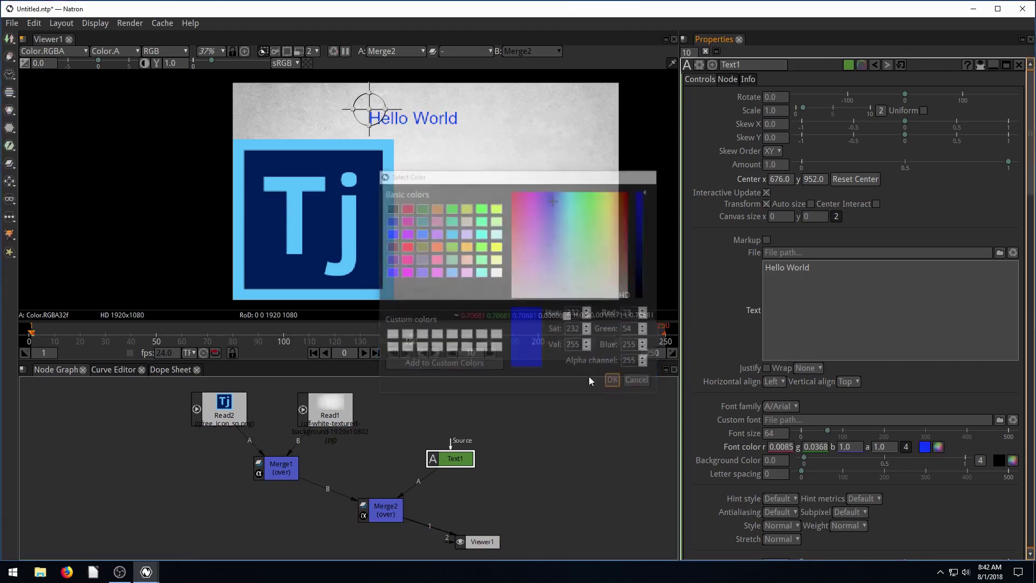
{"action": "left_click_drag", "start_coordinate": [370, 108], "coordinate": [447, 102]}
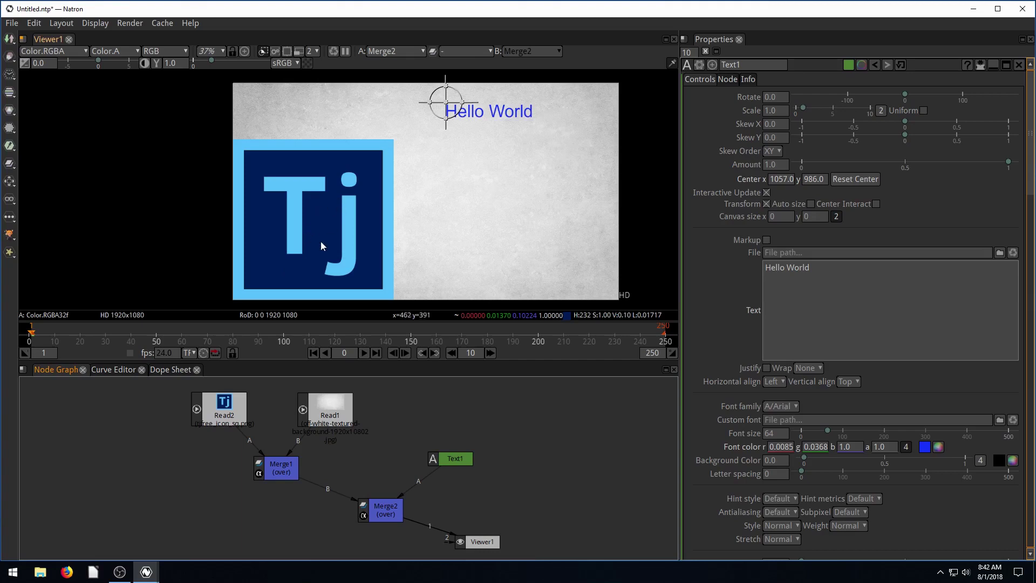
{"action": "left_click", "coordinate": [218, 407]}
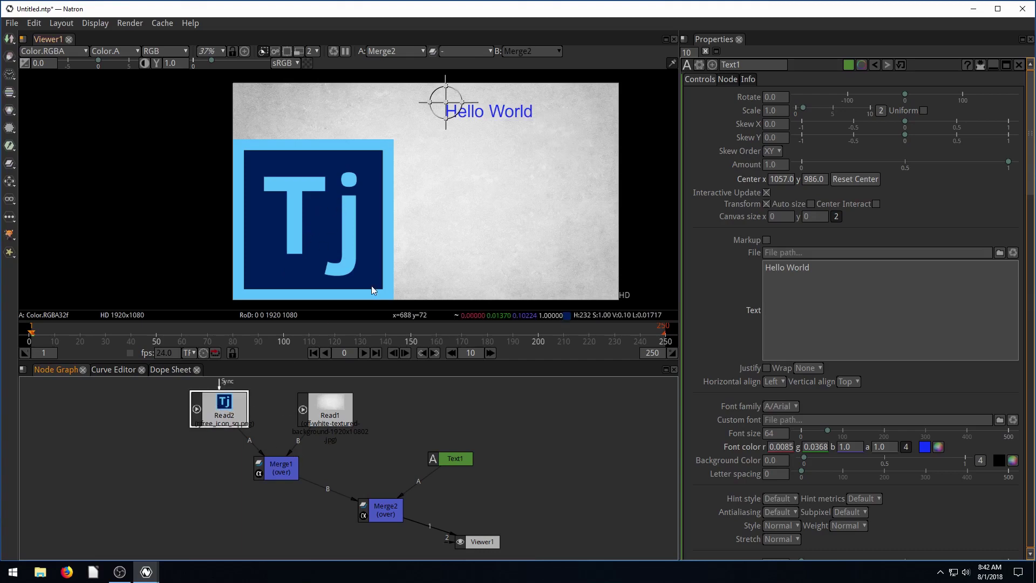
Shift Hello World left to the upper middle, then add a Transform node after the Tj logo.
{"action": "left_click_drag", "start_coordinate": [446, 101], "coordinate": [377, 95]}
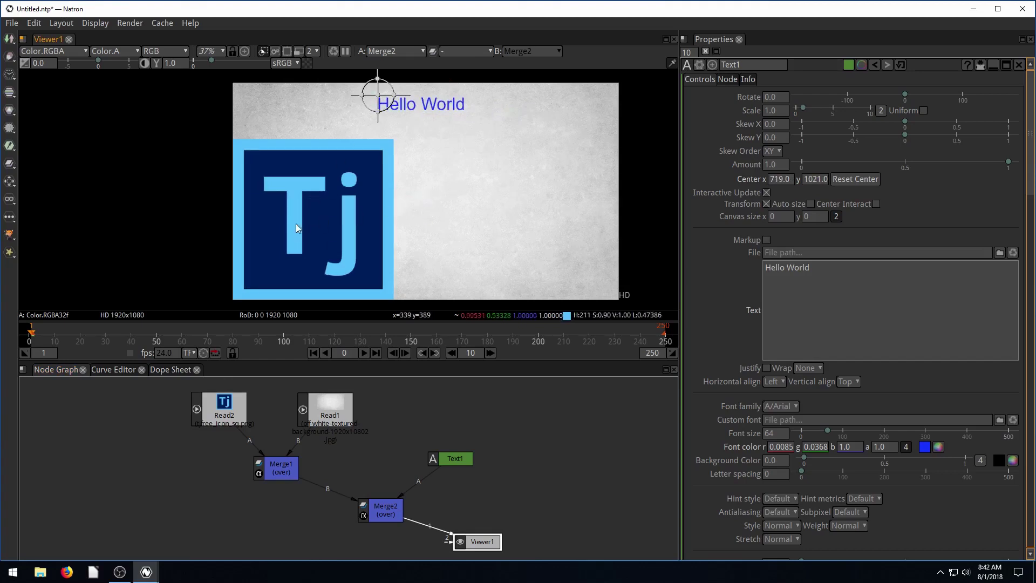
{"action": "mouse_move", "coordinate": [378, 97]}
{"action": "left_mouse_down"}
{"action": "mouse_move", "coordinate": [455, 81]}
{"action": "mouse_move", "coordinate": [481, 97]}
{"action": "mouse_move", "coordinate": [358, 97]}
{"action": "mouse_move", "coordinate": [383, 100]}
{"action": "left_mouse_up"}
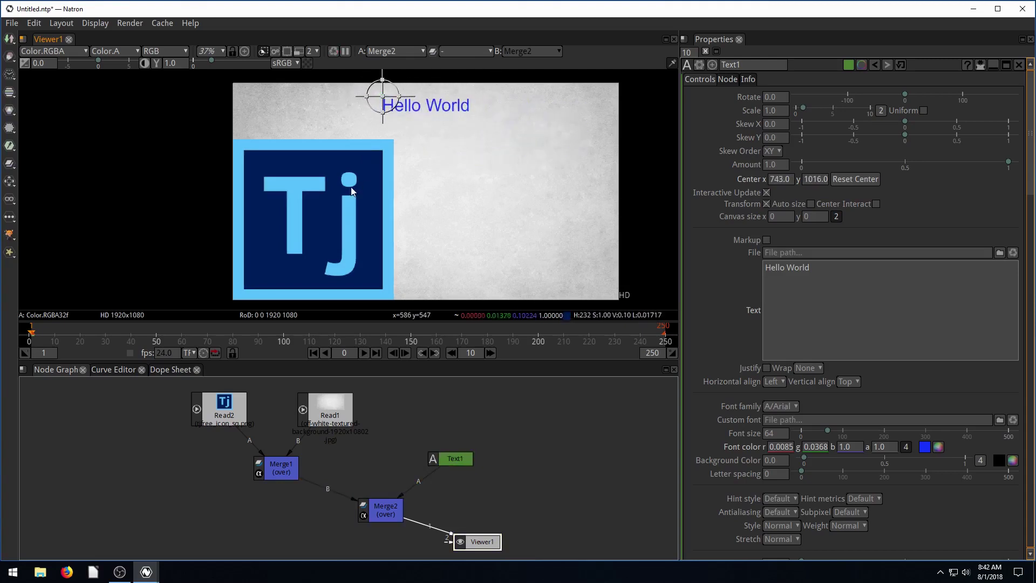
{"action": "left_click", "coordinate": [232, 418]}
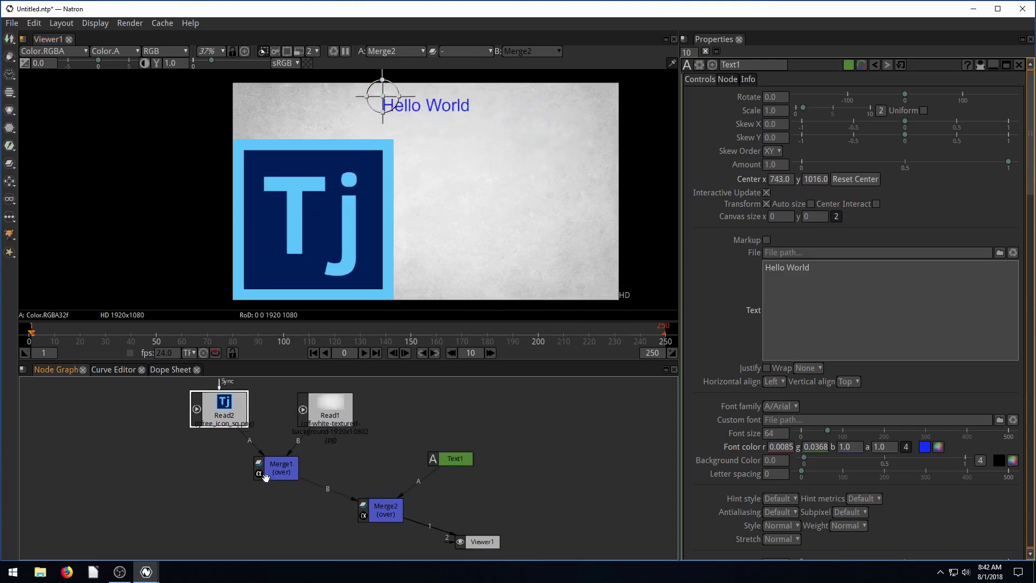
{"action": "left_click", "coordinate": [331, 239]}
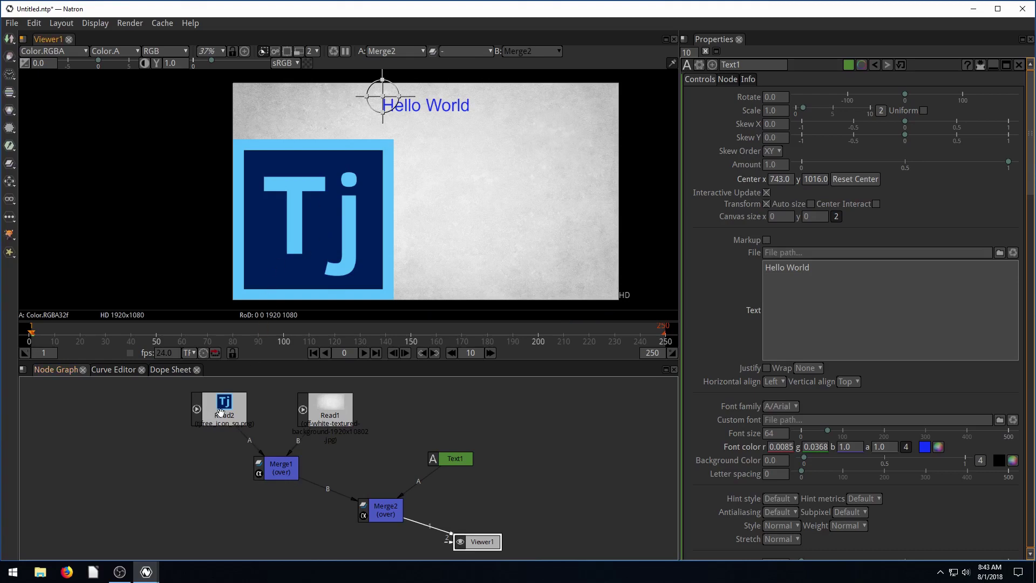
{"action": "left_click_drag", "start_coordinate": [219, 411], "coordinate": [200, 410]}
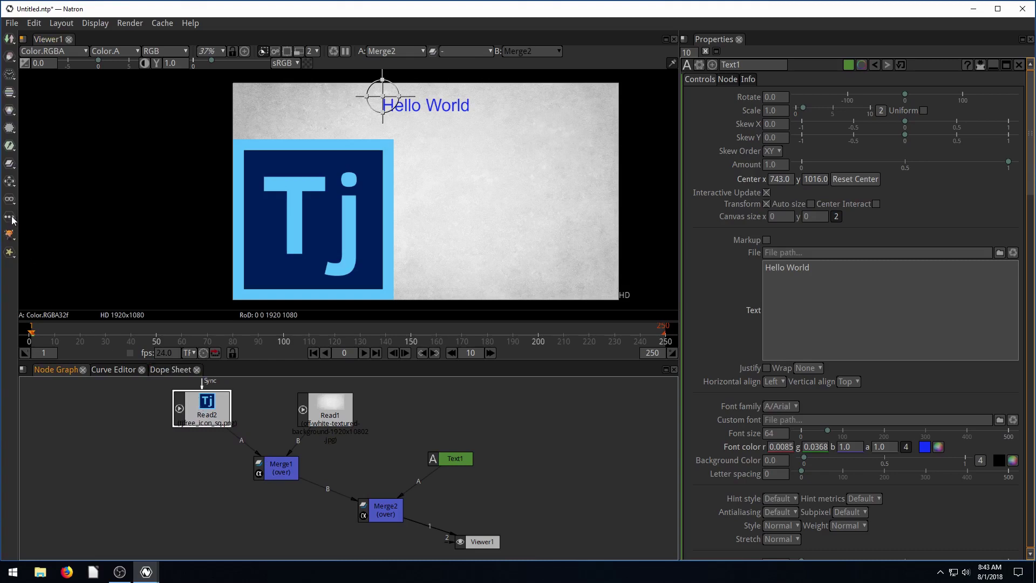
{"action": "left_click", "coordinate": [10, 182]}
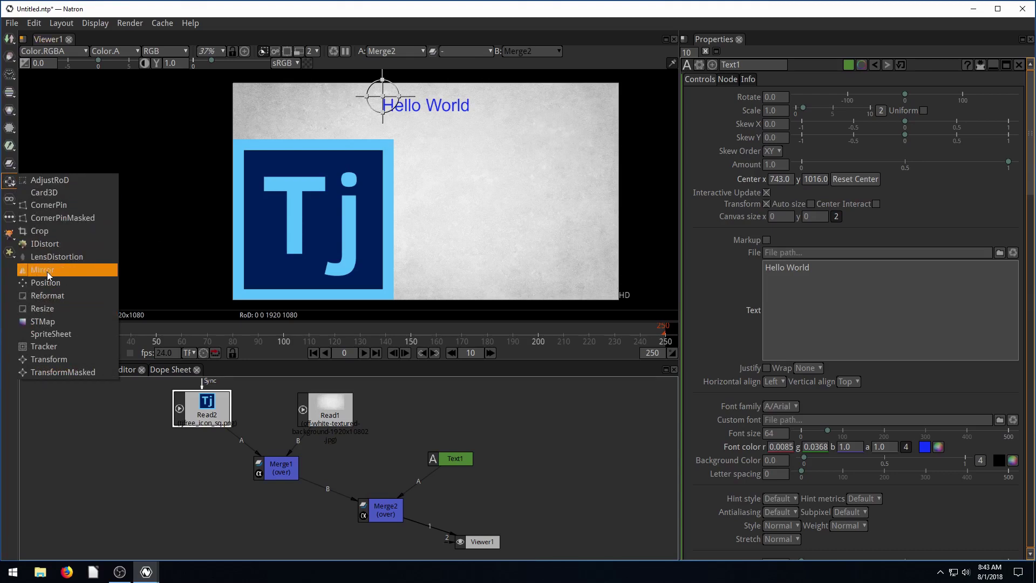
{"action": "left_click", "coordinate": [49, 360]}
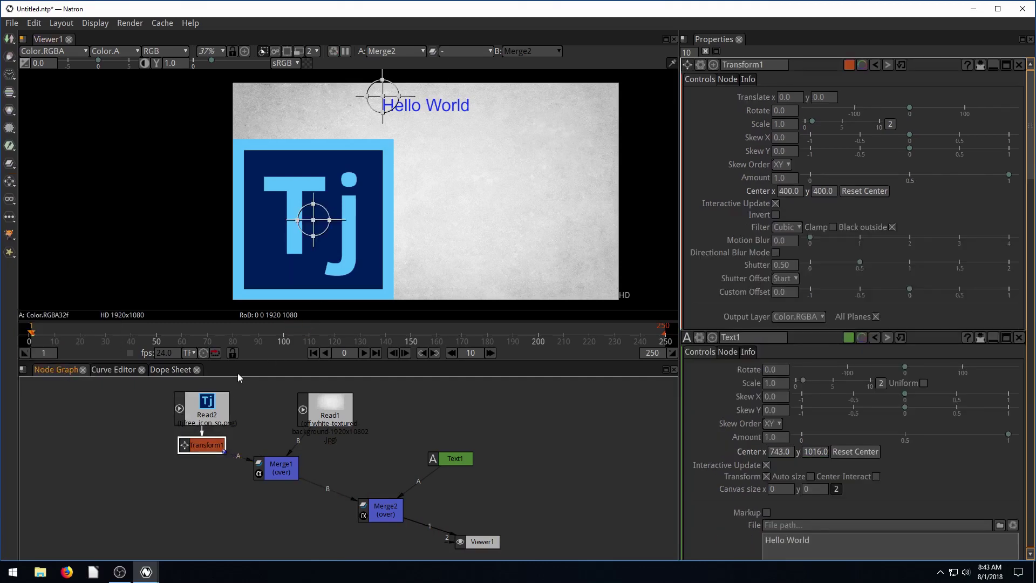
Move the Tj logo toward the frame centre with Transform1 and set its scale to 0.69.
{"action": "left_click_drag", "start_coordinate": [207, 410], "coordinate": [172, 406]}
{"action": "left_click_drag", "start_coordinate": [201, 448], "coordinate": [218, 449]}
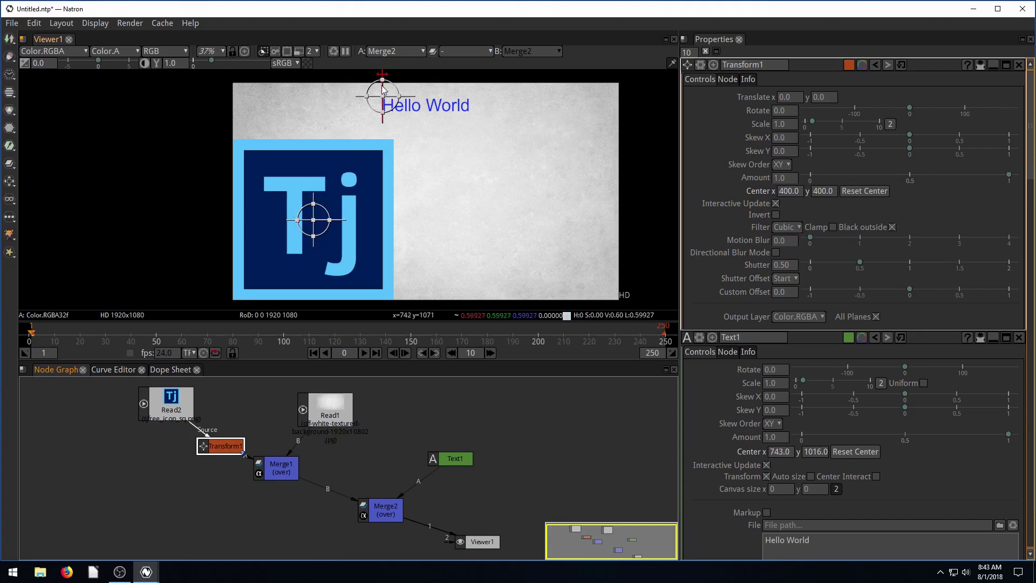
{"action": "left_click_drag", "start_coordinate": [315, 225], "coordinate": [426, 207]}
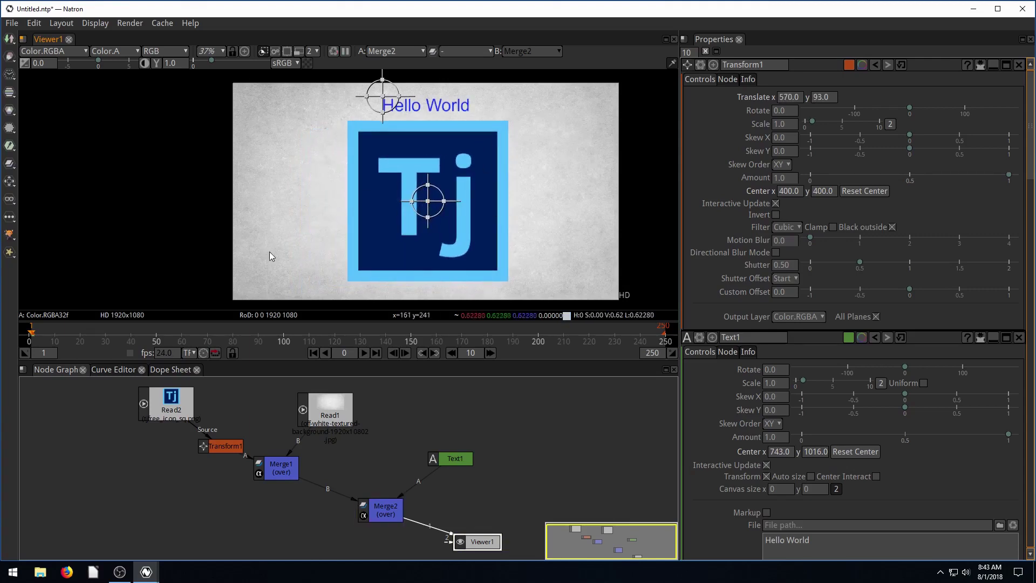
{"action": "left_click", "coordinate": [218, 445]}
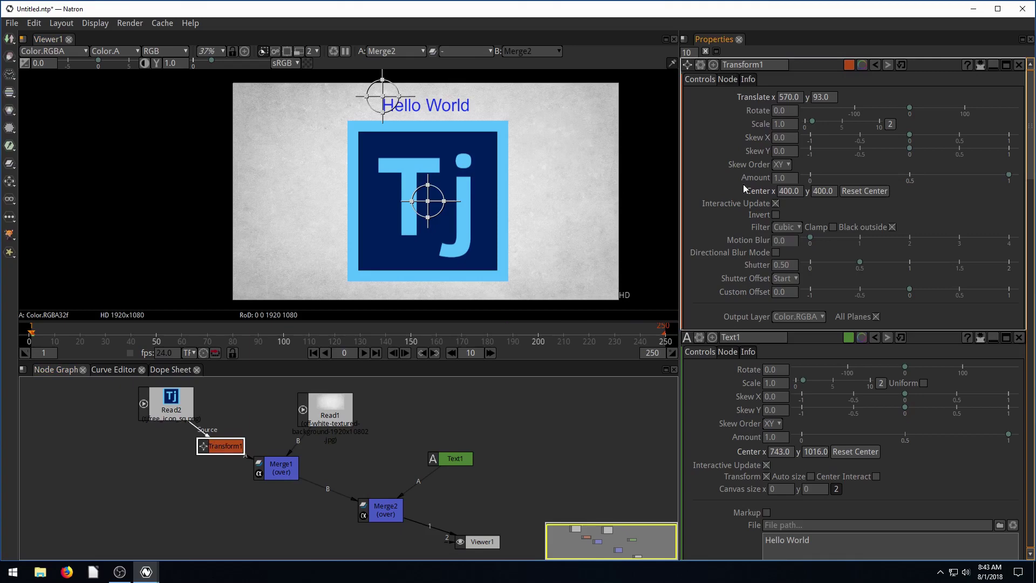
{"action": "left_click", "coordinate": [809, 123]}
{"action": "mouse_move", "coordinate": [812, 125]}
{"action": "left_mouse_down"}
{"action": "mouse_move", "coordinate": [828, 121]}
{"action": "mouse_move", "coordinate": [812, 121]}
{"action": "left_mouse_up"}
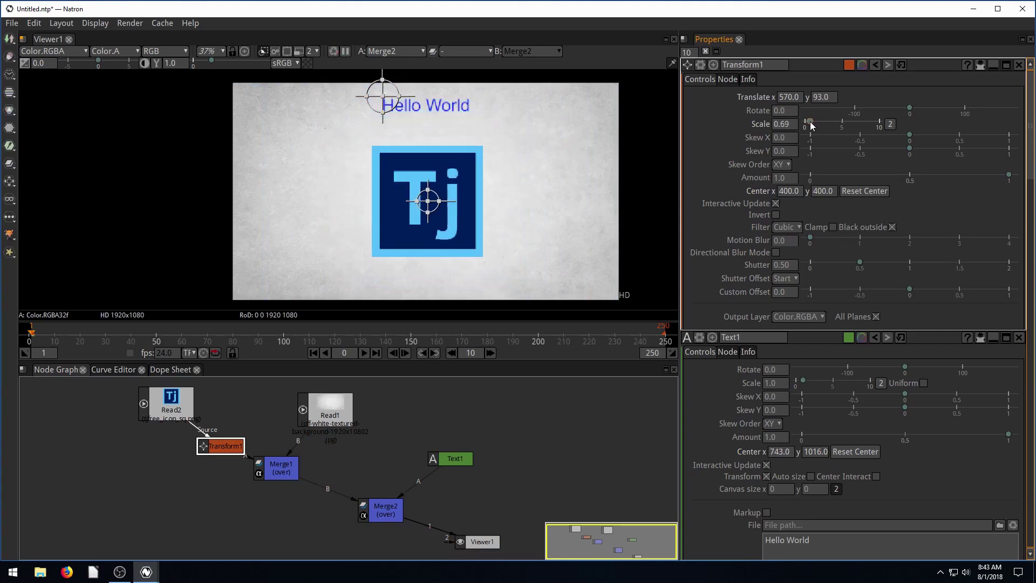
{"action": "left_click", "coordinate": [259, 419]}
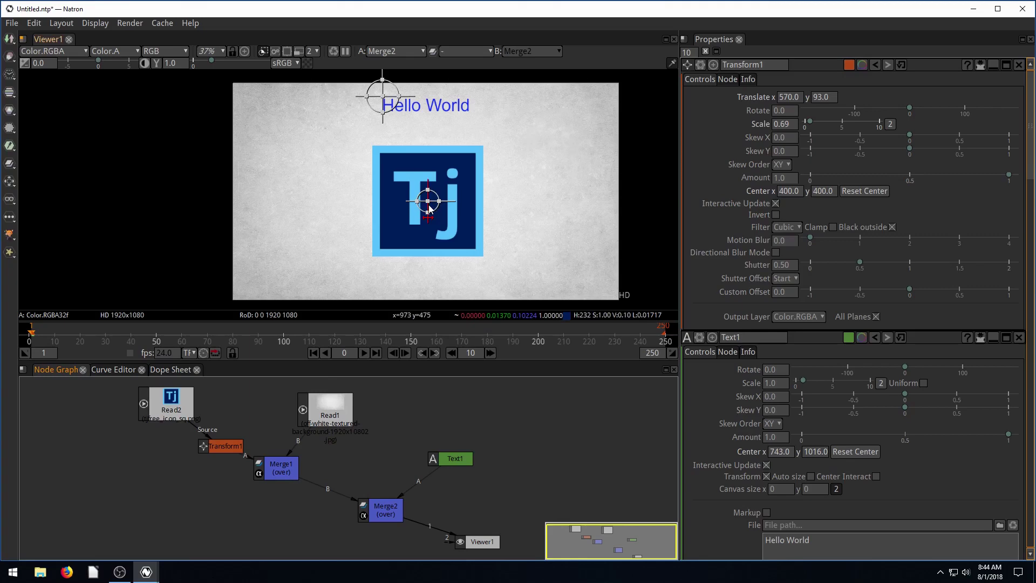
Fine-tune the Tj logo to translate 536, 126 and place Hello World just above it.
{"action": "mouse_move", "coordinate": [422, 202]}
{"action": "left_mouse_down"}
{"action": "mouse_move", "coordinate": [348, 179]}
{"action": "mouse_move", "coordinate": [268, 130]}
{"action": "mouse_move", "coordinate": [256, 130]}
{"action": "mouse_move", "coordinate": [291, 156]}
{"action": "mouse_move", "coordinate": [304, 153]}
{"action": "mouse_move", "coordinate": [215, 186]}
{"action": "mouse_move", "coordinate": [424, 196]}
{"action": "left_mouse_up"}
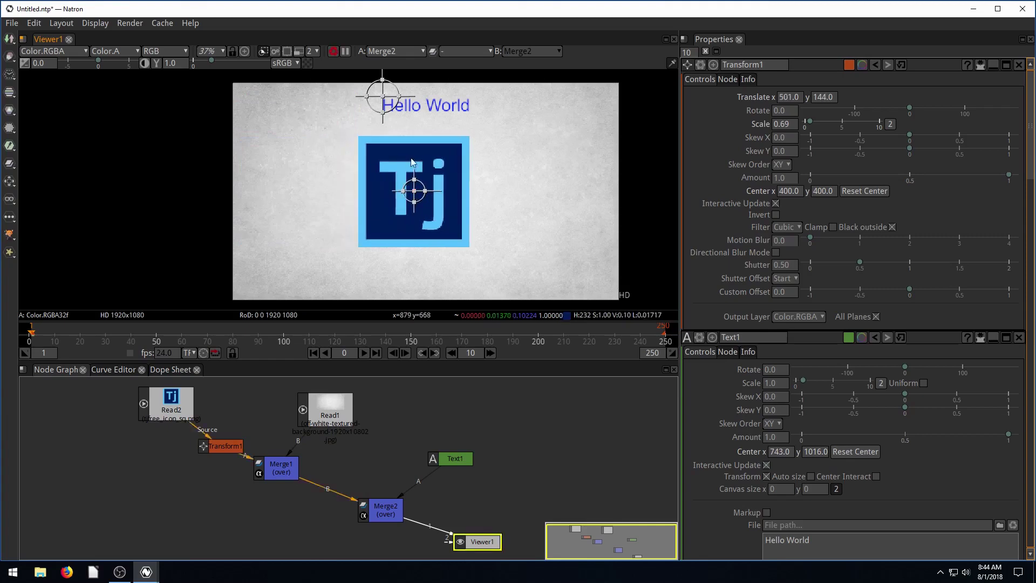
{"action": "mouse_move", "coordinate": [386, 102]}
{"action": "left_mouse_down"}
{"action": "mouse_move", "coordinate": [372, 70]}
{"action": "mouse_move", "coordinate": [374, 109]}
{"action": "left_mouse_up"}
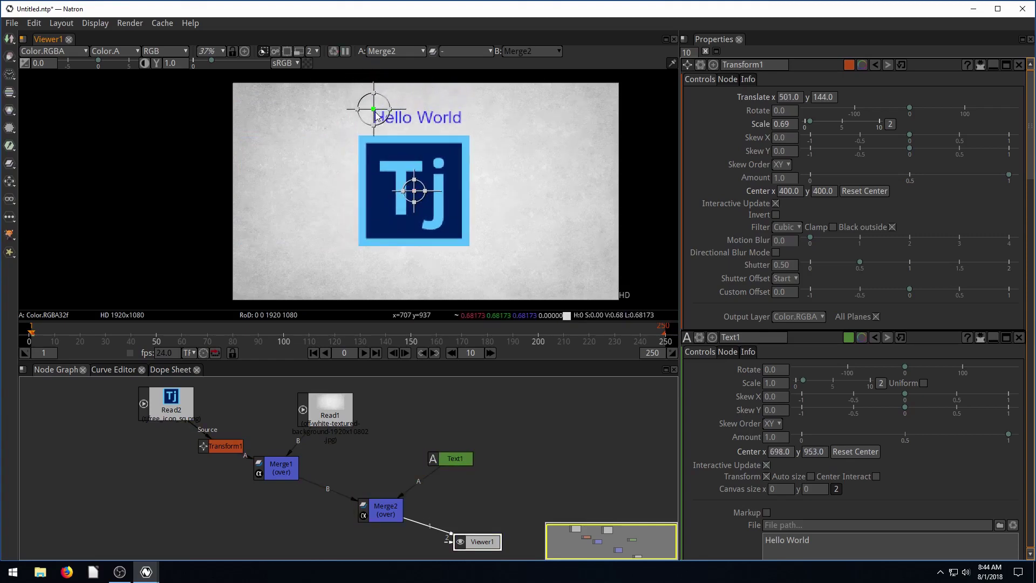
{"action": "left_click_drag", "start_coordinate": [415, 194], "coordinate": [421, 197]}
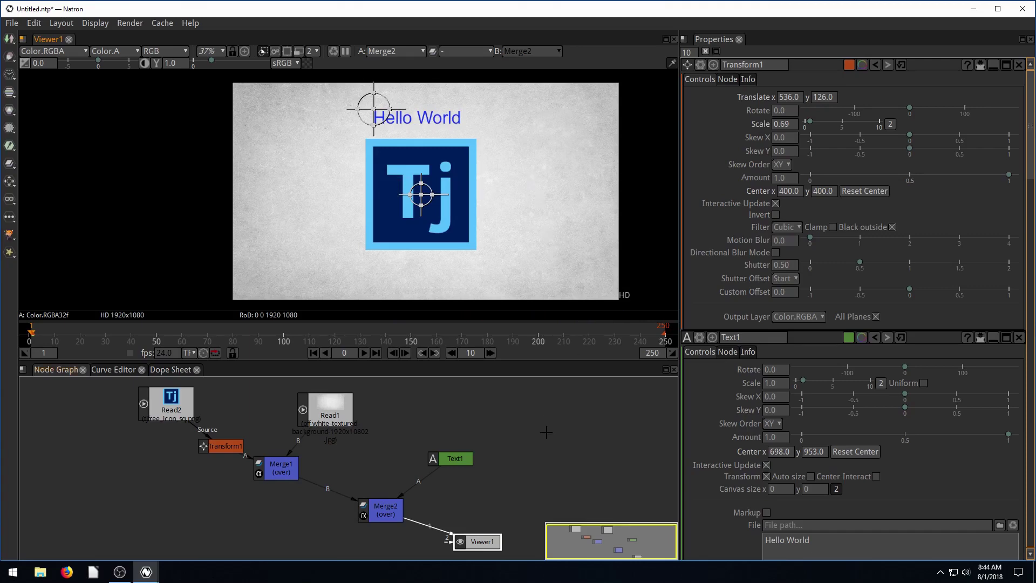
{"action": "left_click_drag", "start_coordinate": [277, 467], "coordinate": [281, 473]}
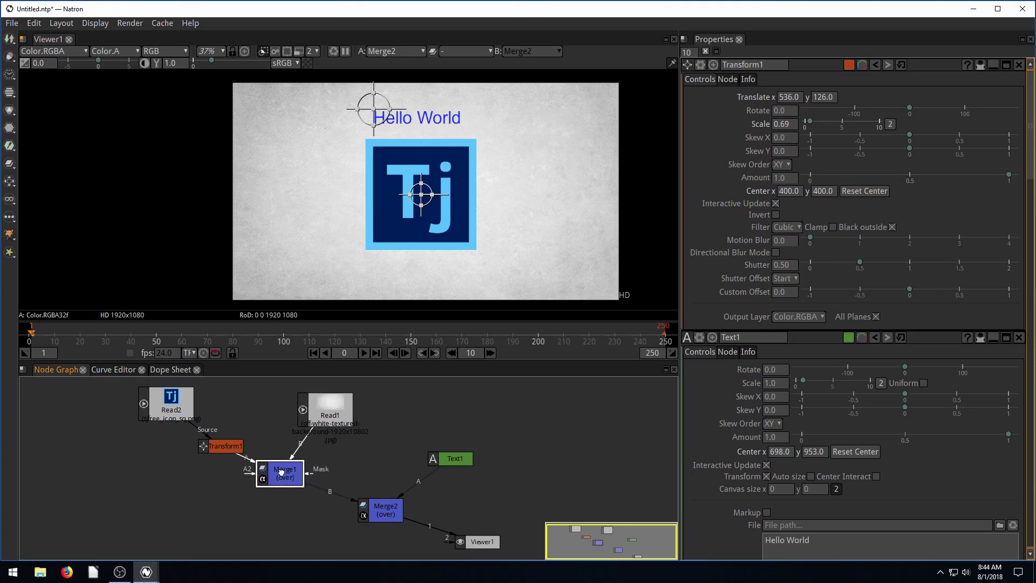
Preview difference, grain-extract and min on Merge2, then set its operation back to over.
{"action": "left_click", "coordinate": [384, 511]}
{"action": "double_click", "coordinate": [383, 517]}
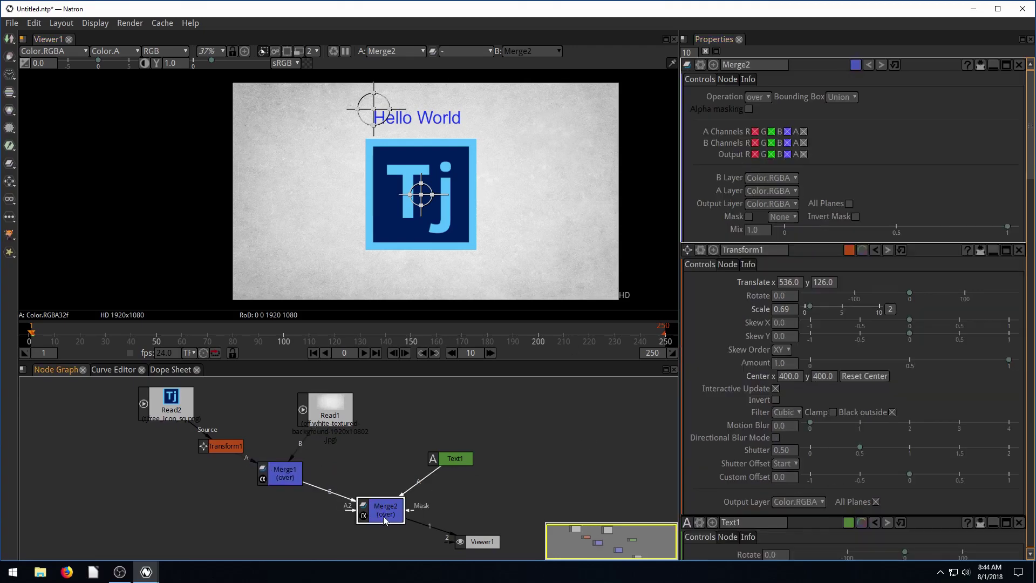
{"action": "left_click", "coordinate": [765, 96]}
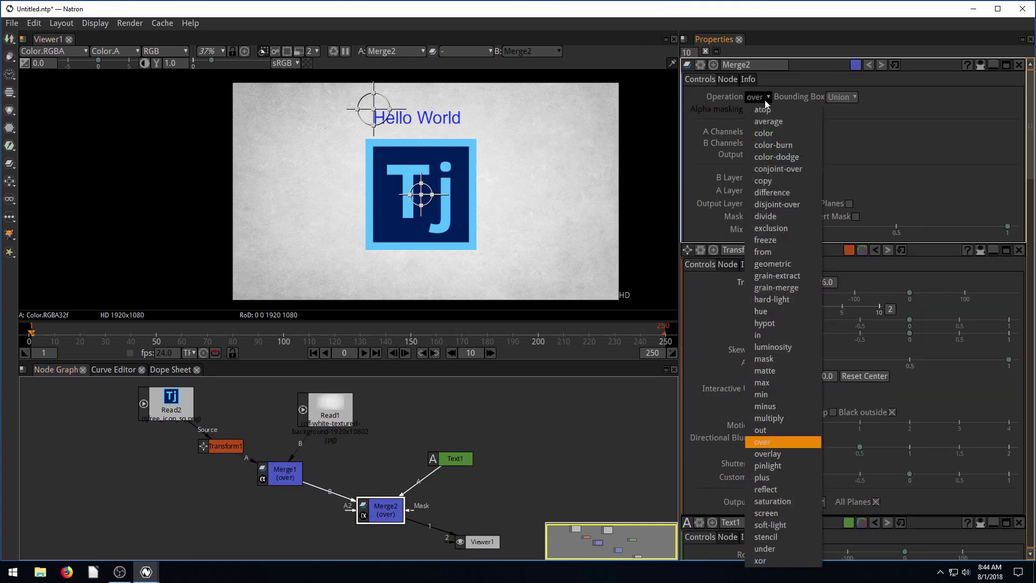
{"action": "left_click", "coordinate": [769, 192]}
{"action": "left_click", "coordinate": [766, 98]}
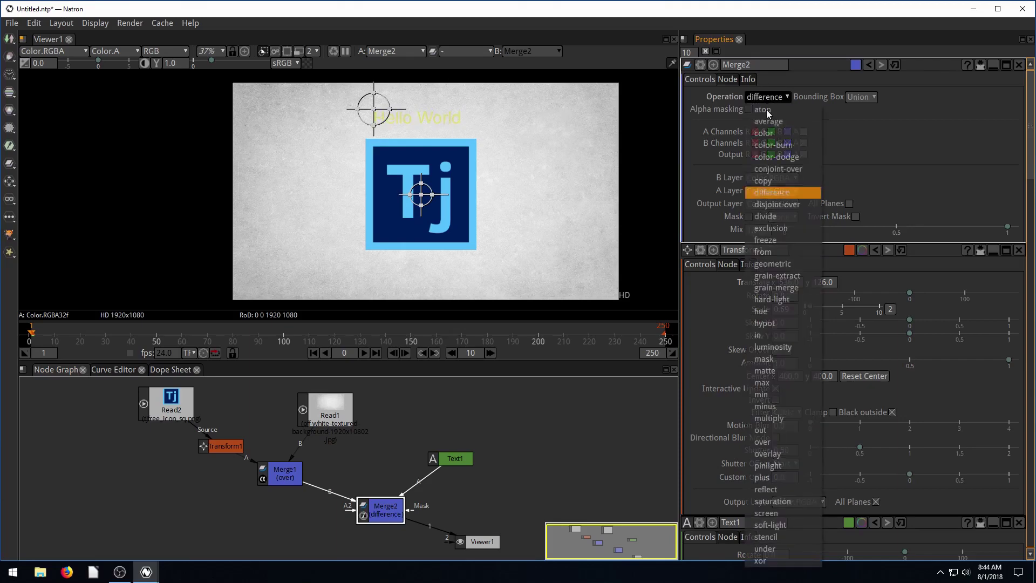
{"action": "left_click", "coordinate": [774, 273]}
{"action": "left_click", "coordinate": [786, 98]}
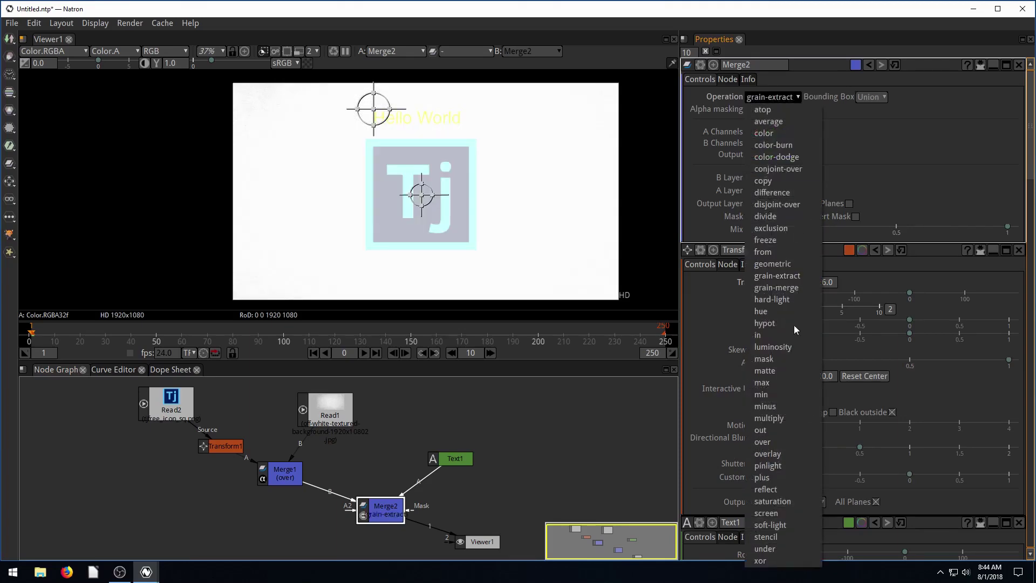
{"action": "left_click", "coordinate": [756, 389]}
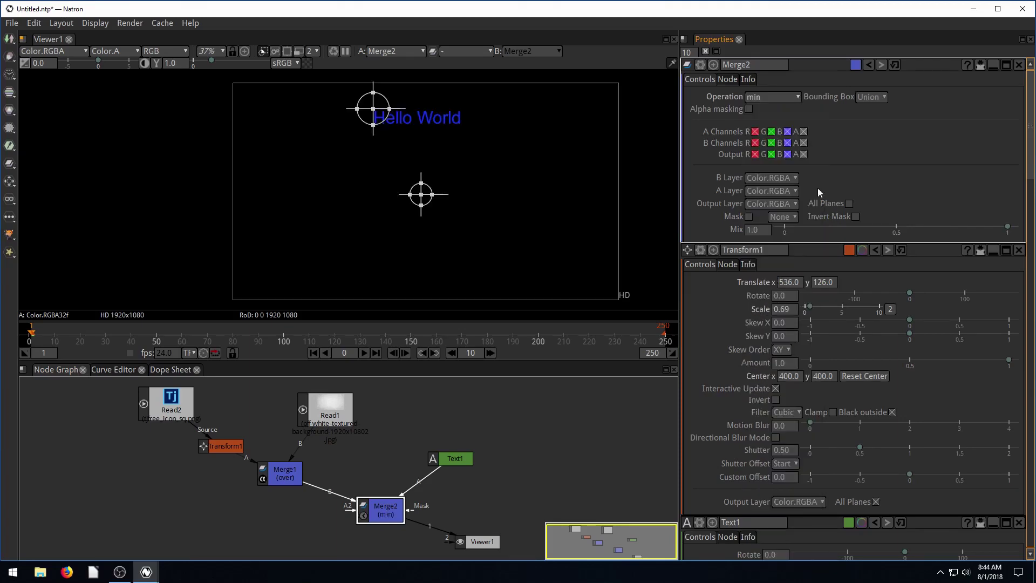
{"action": "left_click", "coordinate": [776, 96]}
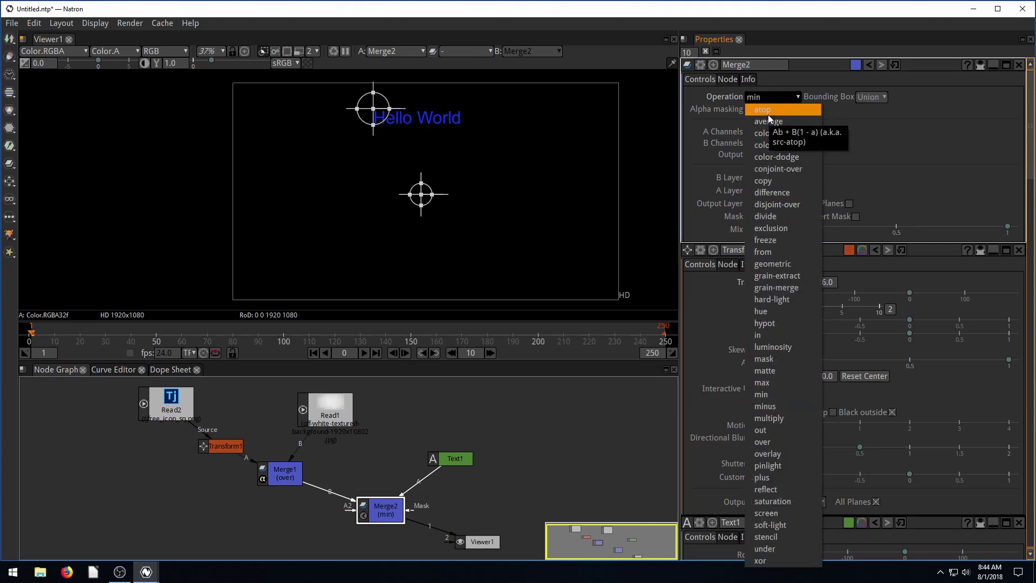
{"action": "left_click", "coordinate": [768, 442]}
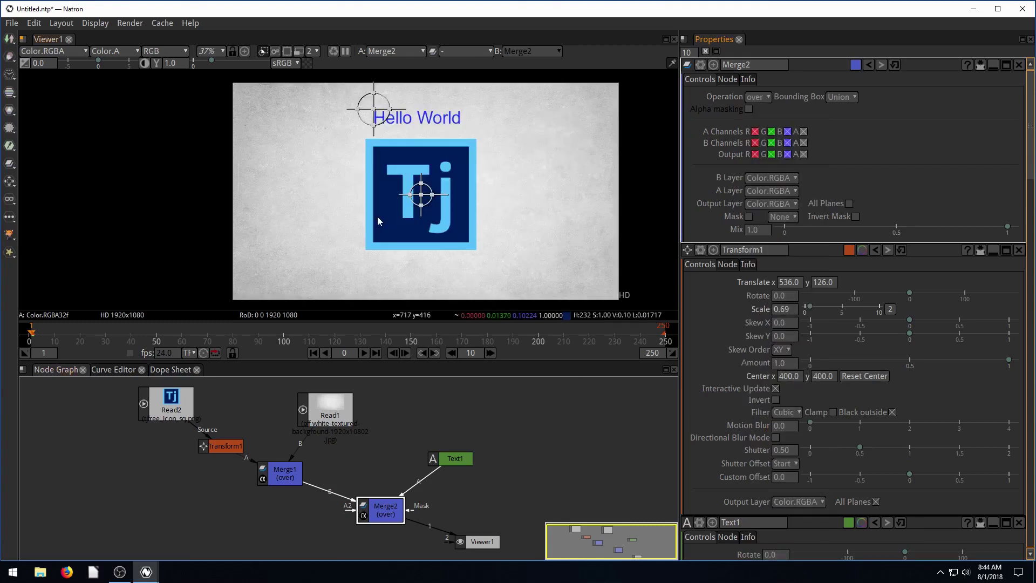
{"action": "left_click_drag", "start_coordinate": [281, 475], "coordinate": [315, 474]}
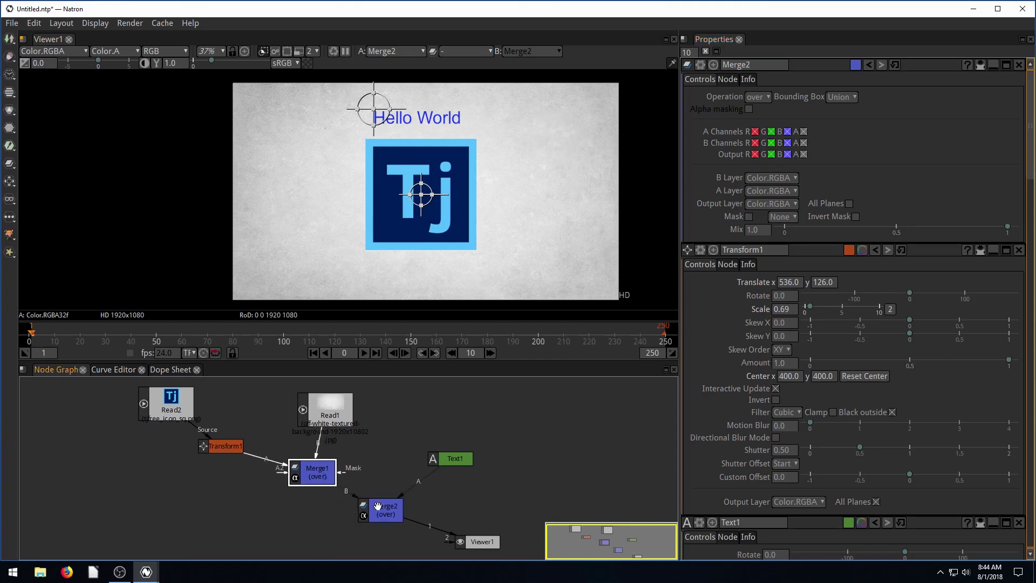
Shift Merge2 right and nudge the Tj logo left to translate 496, 141.
{"action": "left_click_drag", "start_coordinate": [378, 506], "coordinate": [393, 506]}
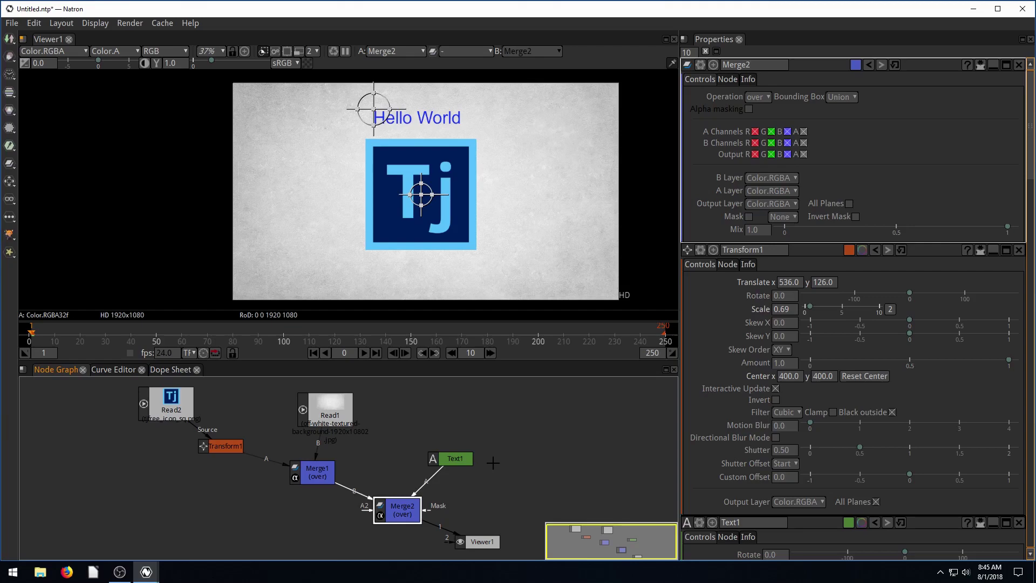
{"action": "left_click", "coordinate": [519, 448]}
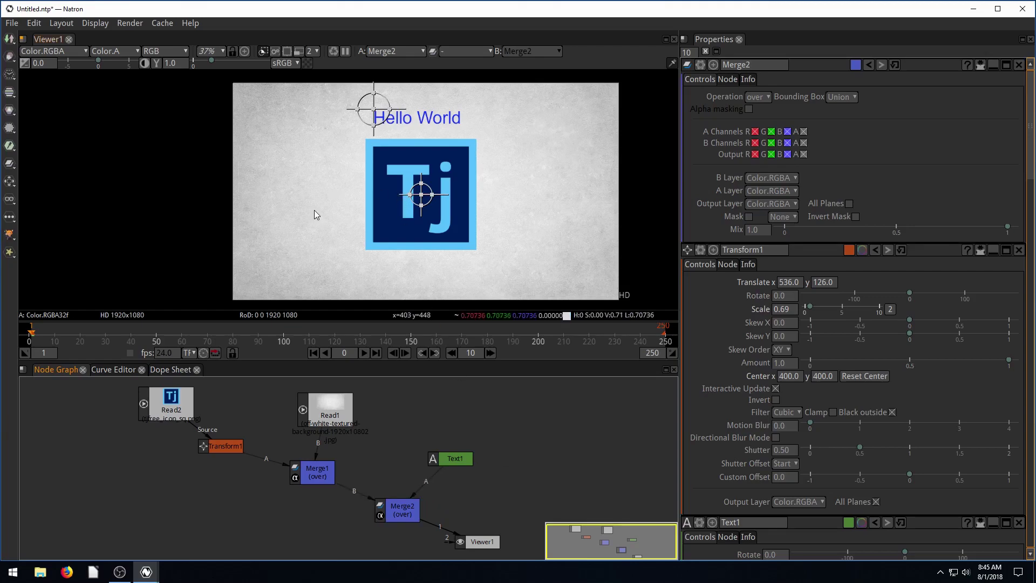
{"action": "left_click_drag", "start_coordinate": [421, 195], "coordinate": [417, 192]}
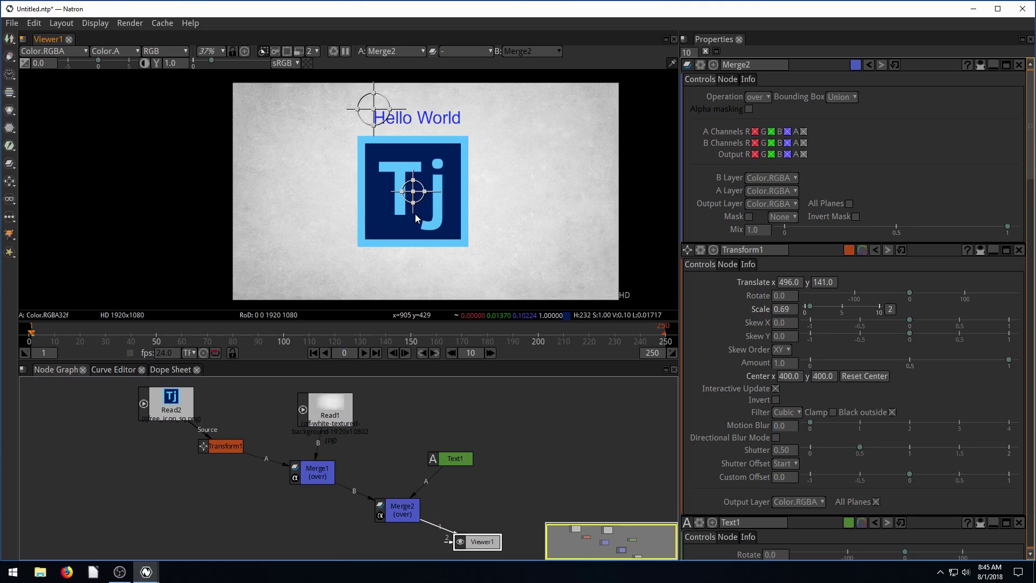
{"action": "left_click", "coordinate": [416, 407]}
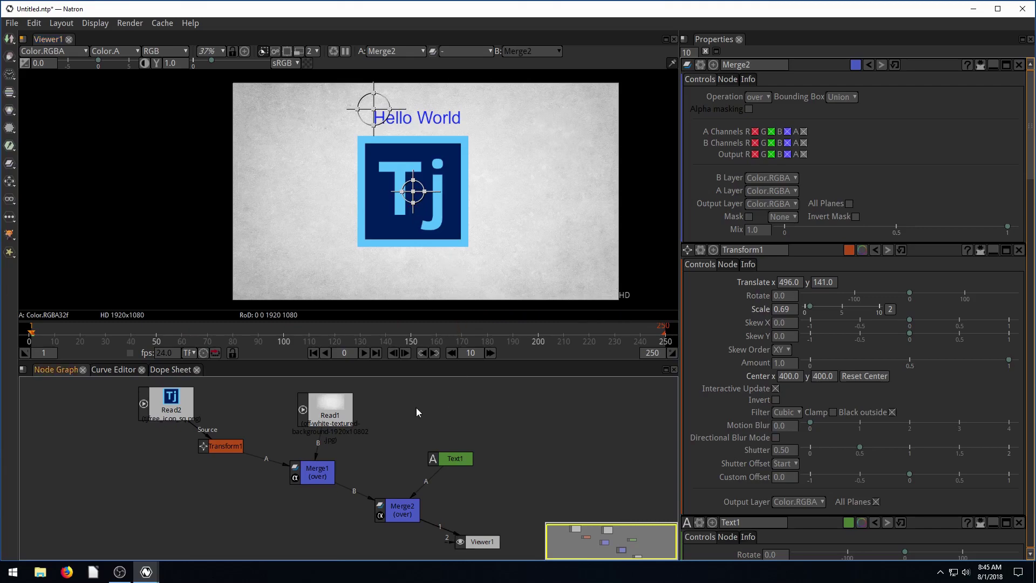